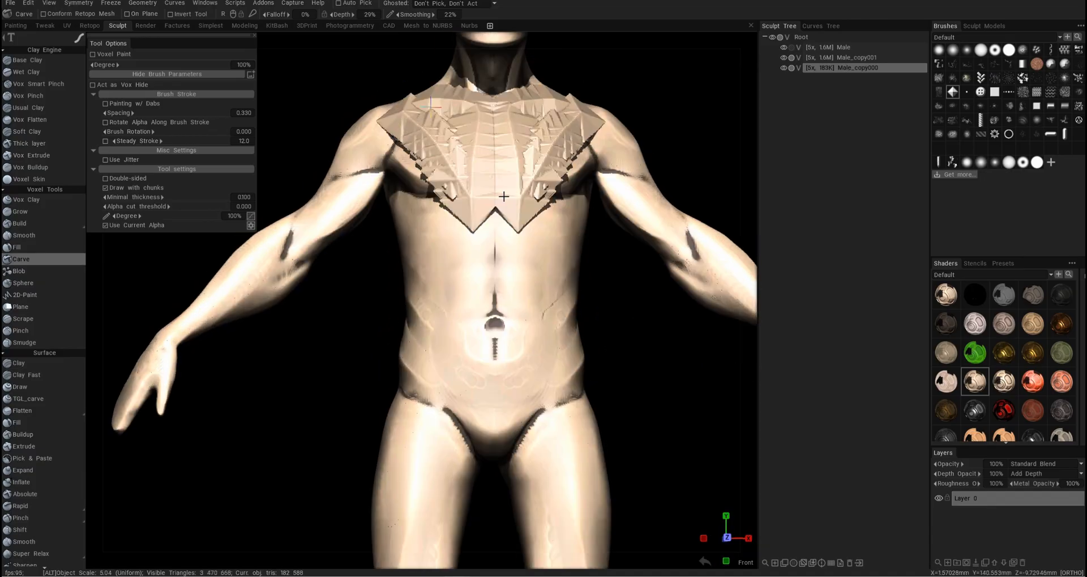
Step: Carve mirrored armour plates across the chest and down the centre of the abdomen with the Carve tool at 29% depth
left_click_drag(495, 348, 567, 340, "alt")
left_click_drag(373, 150, 444, 241)
left_click_drag(445, 241, 385, 233, "alt")
left_click_drag(388, 153, 460, 240)
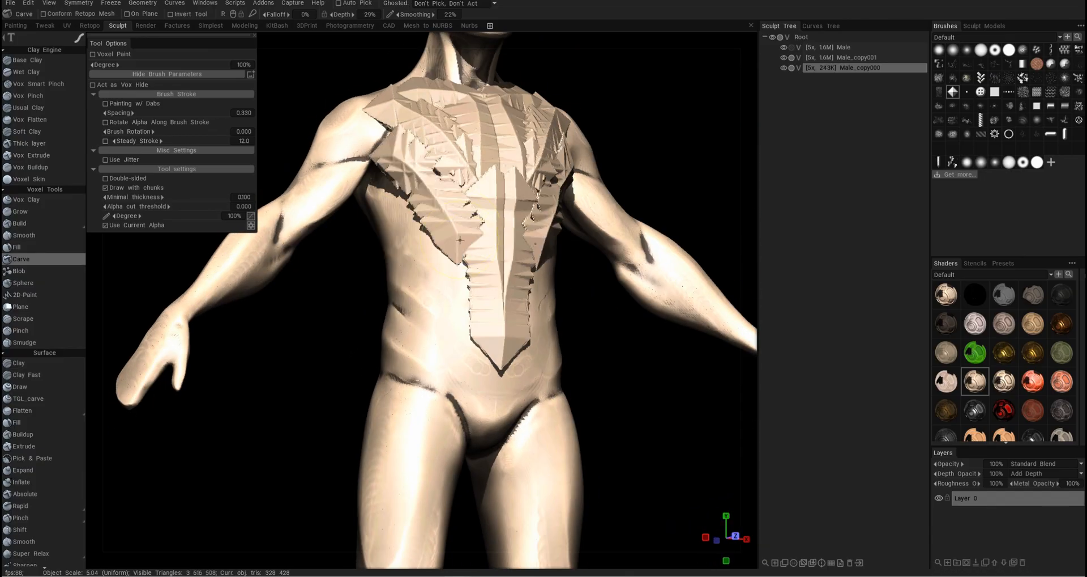
Step: Carve ribbed plates down the front of both thighs to the knees and over the hips and lower abdomen
left_click_drag(422, 350, 481, 275, "alt")
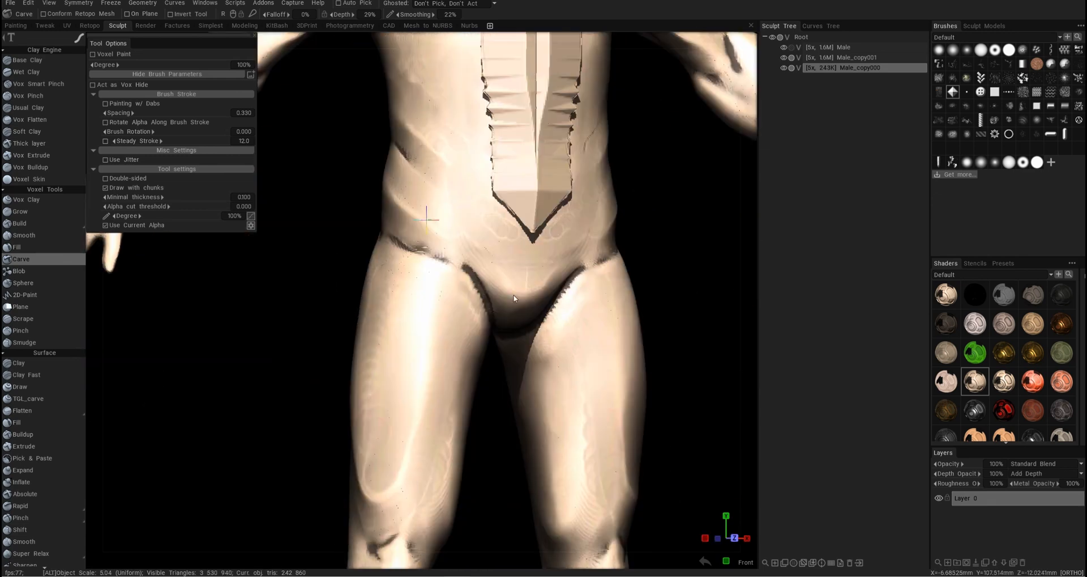
right_click_drag(517, 298, 444, 233, "alt")
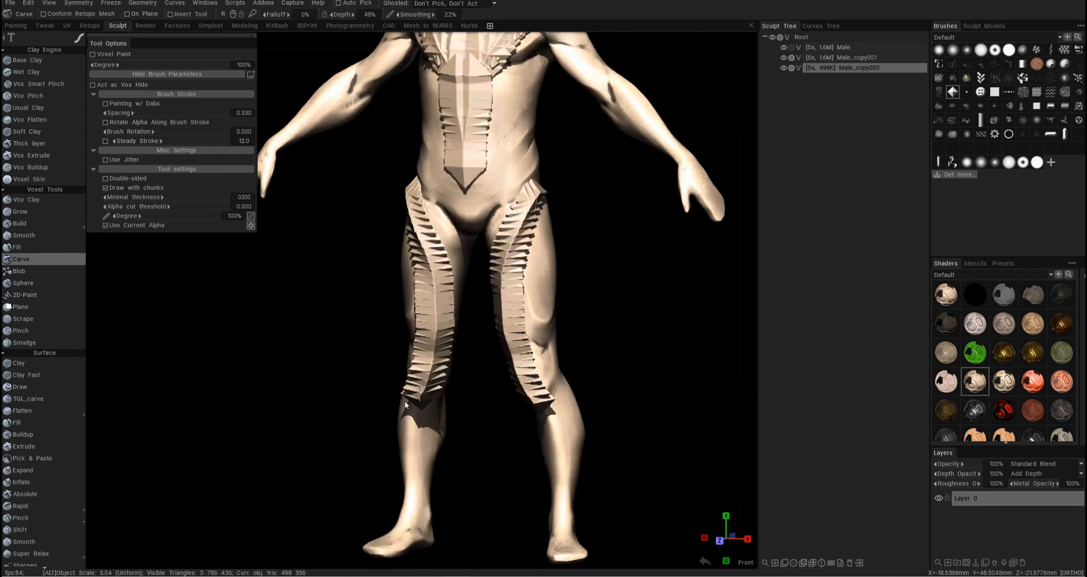
scroll(404, 400, "up", 4)
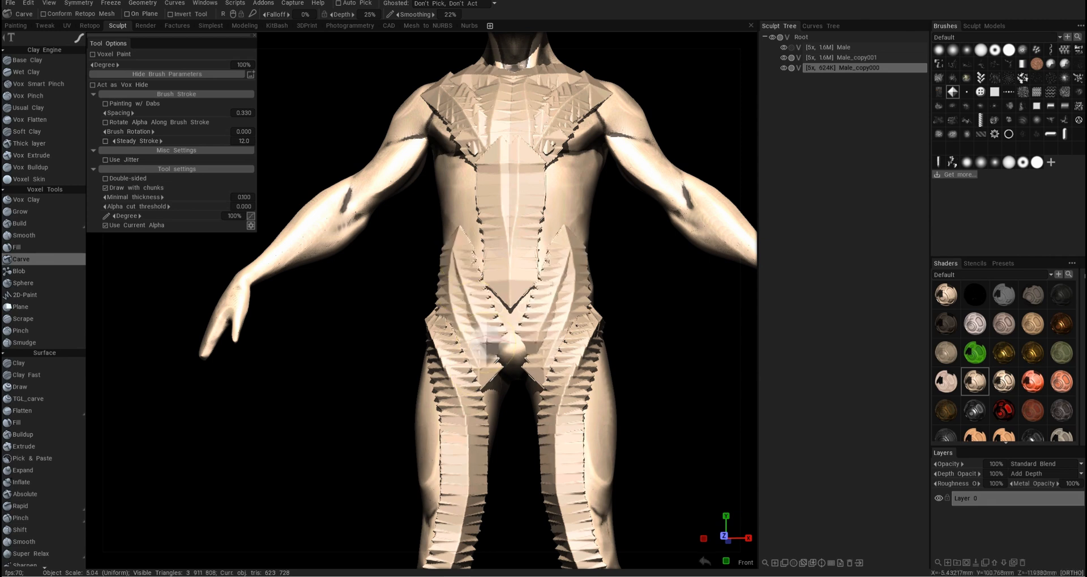
Step: Carve mirrored overlapping plates over the back, from the shoulder blades down to the waist, at 25% depth
left_click_drag(481, 189, 499, 215, "alt")
scroll(481, 190, "down", 2)
scroll(482, 190, "up", 3)
mouse_move(518, 330)
left_mouse_down("alt")
mouse_move(476, 331)
mouse_move(510, 322)
left_mouse_up("alt")
scroll(498, 317, "down", 4)
scroll(509, 323, "up", 4)
left_click_drag(635, 317, 475, 313, "alt")
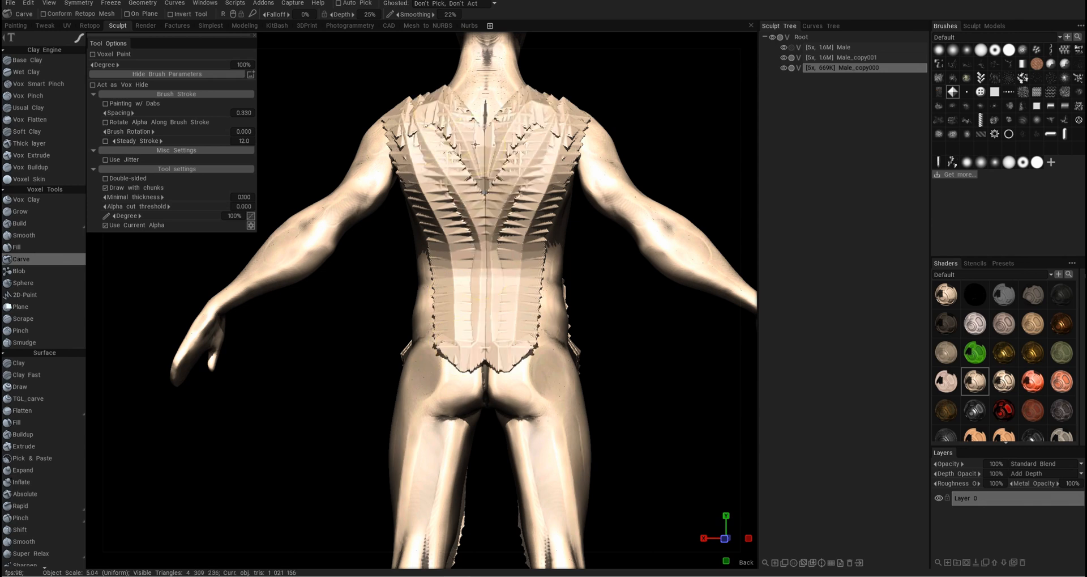
Step: Carve a plate along the upper back and layer pointed plates over both shoulders
left_click_drag(475, 144, 476, 170)
middle_click_drag(442, 226, 456, 393, "alt")
left_click_drag(456, 393, 679, 339, "alt")
left_click_drag(453, 271, 464, 357)
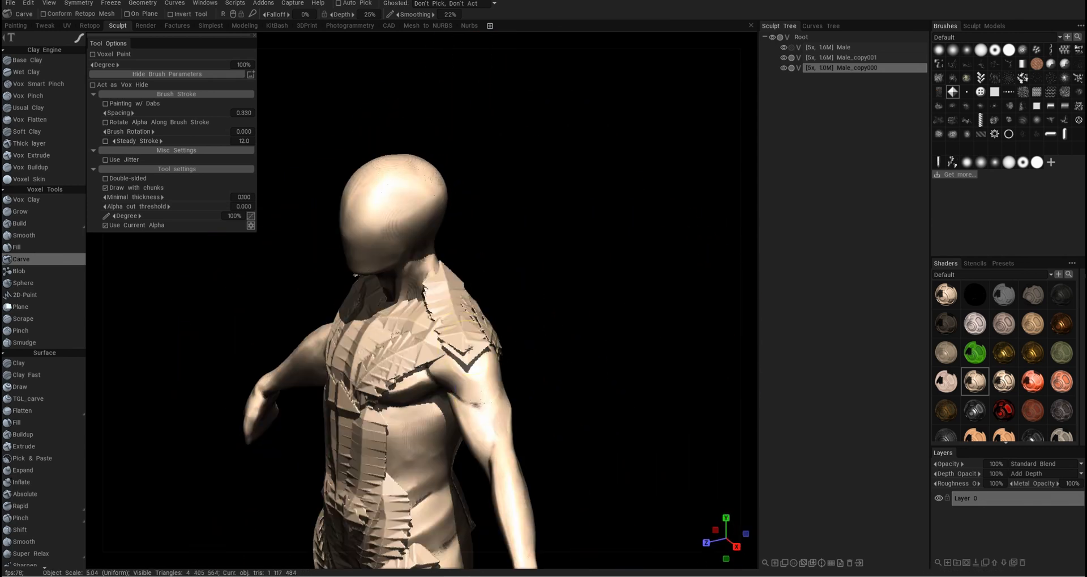
Step: Carve helmet-like plates around the neck and head, with upright fins on top and at the sides, at 25% depth
left_click_drag(482, 317, 414, 317, "alt")
left_click_drag(499, 267, 504, 238)
left_click_drag(397, 306, 430, 317, "alt")
left_click_drag(561, 266, 589, 300)
left_click_drag(396, 346, 753, 272, "alt")
left_click_drag(476, 205, 464, 238)
left_click_drag(464, 238, 479, 292, "alt")
right_click_drag(560, 284, 596, 324, "alt")
left_click_drag(566, 176, 567, 228, "alt")
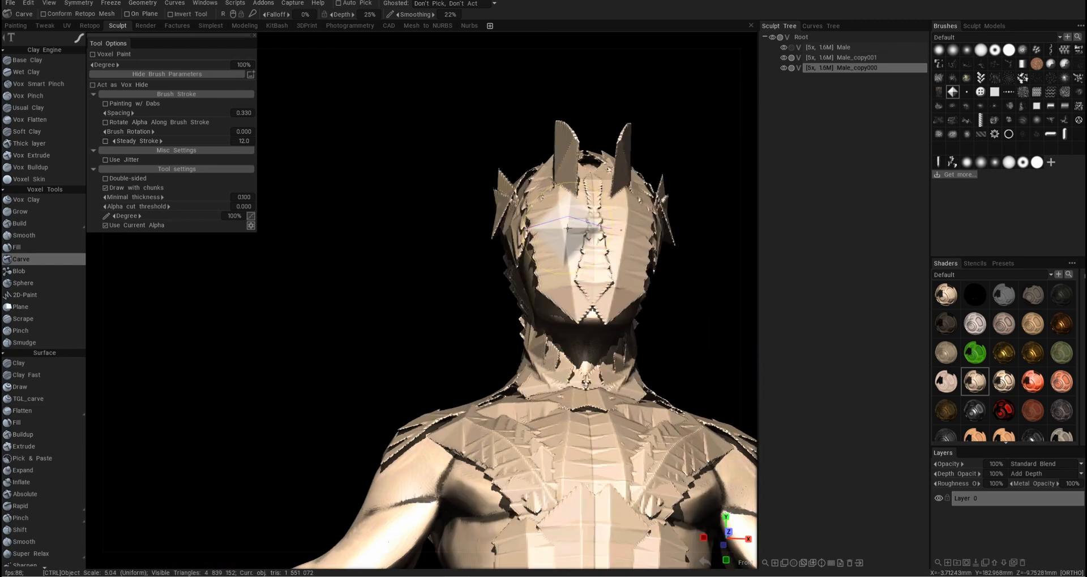
Step: Carve long plates down both sides of the face
left_click_drag(587, 296, 708, 305, "alt")
left_click_drag(541, 221, 541, 329)
left_click_drag(623, 298, 578, 351, "alt")
scroll(577, 346, "up", 2)
left_click_drag(617, 335, 555, 207, "alt")
Step: Duplicate the Male_copy000 sculpt layer and hide the original
left_click_drag(515, 278, 715, 154, "alt")
key("ctrl+d")
right_click_drag(715, 154, 689, 346, "alt")
mouse_move(689, 346)
left_mouse_down("alt")
mouse_move(410, 256)
mouse_move(500, 390)
mouse_move(460, 198)
left_mouse_up("alt")
key("Return")
Step: Undo the last stroke and carve overlapping plates along the upper arms at 33% depth
mouse_move(460, 198)
left_mouse_down("alt")
mouse_move(576, 217)
mouse_move(437, 142)
mouse_move(558, 338)
mouse_move(475, 141)
left_mouse_up("alt")
key("ctrl+z")
mouse_move(475, 142)
left_mouse_down()
mouse_move(522, 271)
mouse_move(609, 422)
left_mouse_up()
left_click_drag(609, 422, 363, 340, "alt")
mouse_move(362, 340)
left_mouse_down()
mouse_move(479, 255)
mouse_move(527, 176)
mouse_move(430, 243)
left_mouse_up()
right_click_drag(430, 244, 367, 333, "alt")
left_click_drag(367, 333, 376, 339)
Step: Carve overlapping plates along both forearms down to the wrists, undoing the unwanted stroke
left_click_drag(589, 175, 342, 413, "alt")
left_click_drag(341, 414, 375, 316, "alt")
key("ctrl+z")
middle_click_drag(554, 85, 535, 154, "alt")
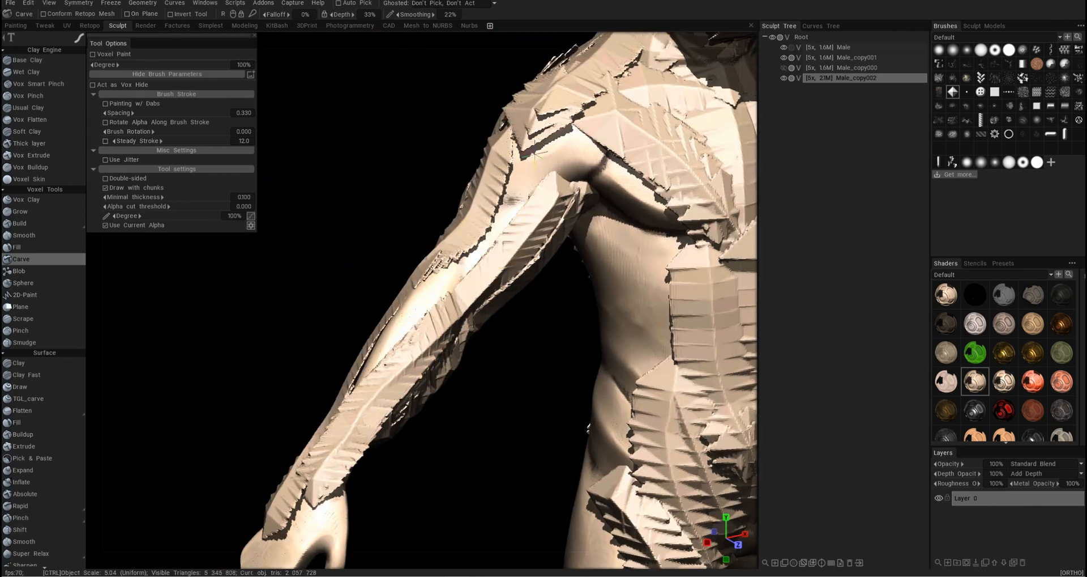
right_click_drag(565, 99, 558, 63, "alt")
left_click_drag(558, 62, 410, 221, "alt")
middle_click_drag(410, 221, 245, 277, "alt")
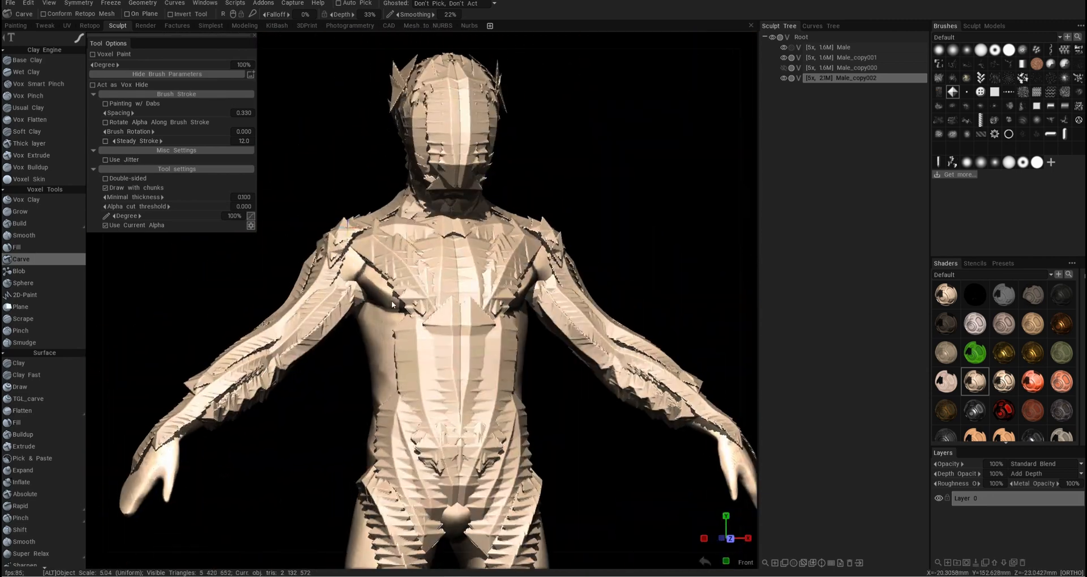
Step: Carve plates into the bare flanks below the armpits, undoing the unwanted stroke
right_click_drag(343, 187, 426, 286, "alt")
left_click(426, 289)
left_click(431, 236)
right_click_drag(432, 237, 447, 349, "alt")
left_click_drag(448, 348, 453, 238, "alt")
right_click_drag(453, 238, 438, 280, "alt")
left_click(438, 279)
key("ctrl+z")
left_click_drag(438, 280, 432, 303, "alt")
right_click_drag(432, 304, 430, 243, "alt")
Step: Layer overlapping plates around the ribs and the sides of the waist
left_click_drag(431, 244, 539, 170, "alt")
right_click_drag(539, 170, 564, 213, "alt")
middle_click_drag(564, 213, 594, 306, "alt")
left_click_drag(595, 306, 508, 166, "alt")
mouse_move(527, 204)
right_mouse_down("alt")
mouse_move(478, 134)
mouse_move(510, 90)
right_mouse_up("alt")
left_click_drag(510, 91, 430, 141, "alt")
right_click_drag(431, 141, 424, 243, "alt")
left_click_drag(425, 242, 484, 193)
left_click_drag(483, 193, 398, 230)
right_click_drag(398, 229, 309, 176, "alt")
Step: Carve jagged plates across the middle of the back at 21% depth, undoing the unwanted stroke
left_click_drag(396, 349, 442, 255, "alt")
right_click_drag(442, 255, 459, 191, "alt")
left_click_drag(460, 191, 605, 361, "alt")
left_click_drag(517, 393, 532, 266, "alt")
key("ctrl+z")
left_click_drag(601, 267, 488, 274, "alt")
left_click_drag(496, 394, 539, 261, "alt")
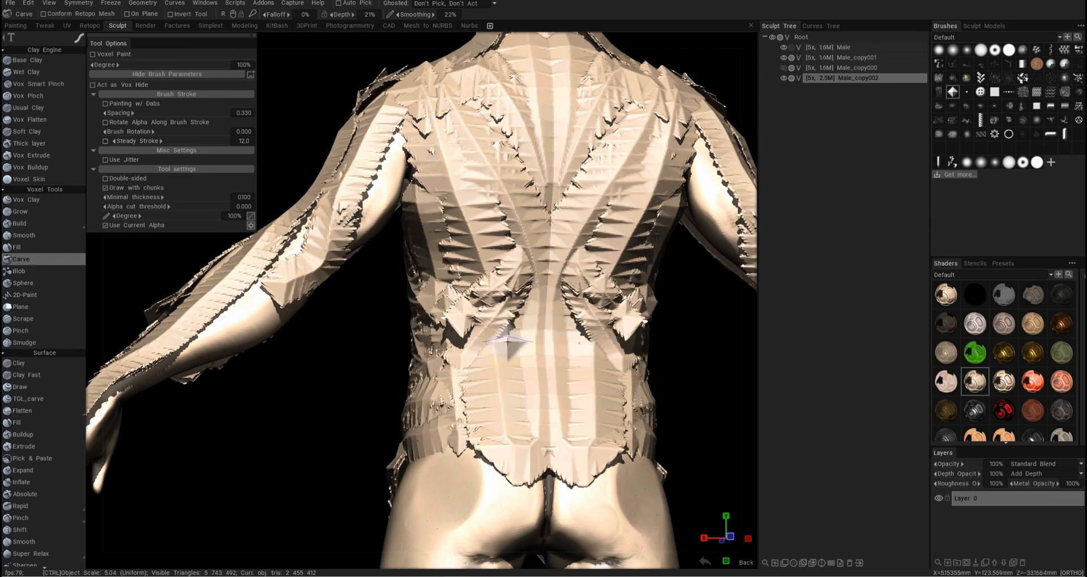
Step: Try to carve spiky diagonal plates across the lower back at 21% depth
mouse_move(519, 424)
left_mouse_down("alt")
mouse_move(596, 357)
mouse_move(571, 373)
left_mouse_up("alt")
right_click_drag(571, 373, 470, 247, "alt")
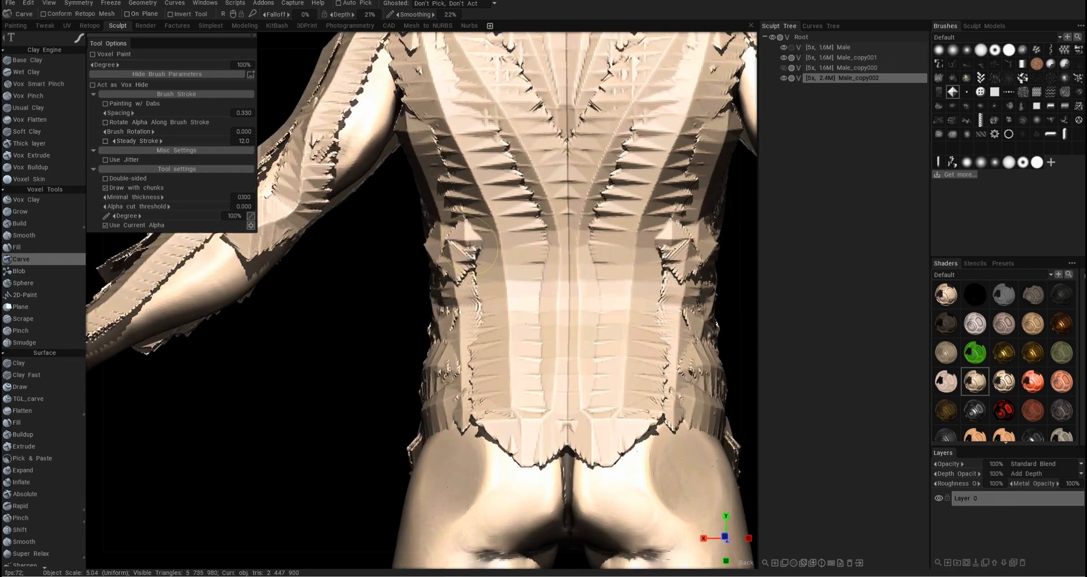
right_click_drag(515, 366, 576, 300, "alt")
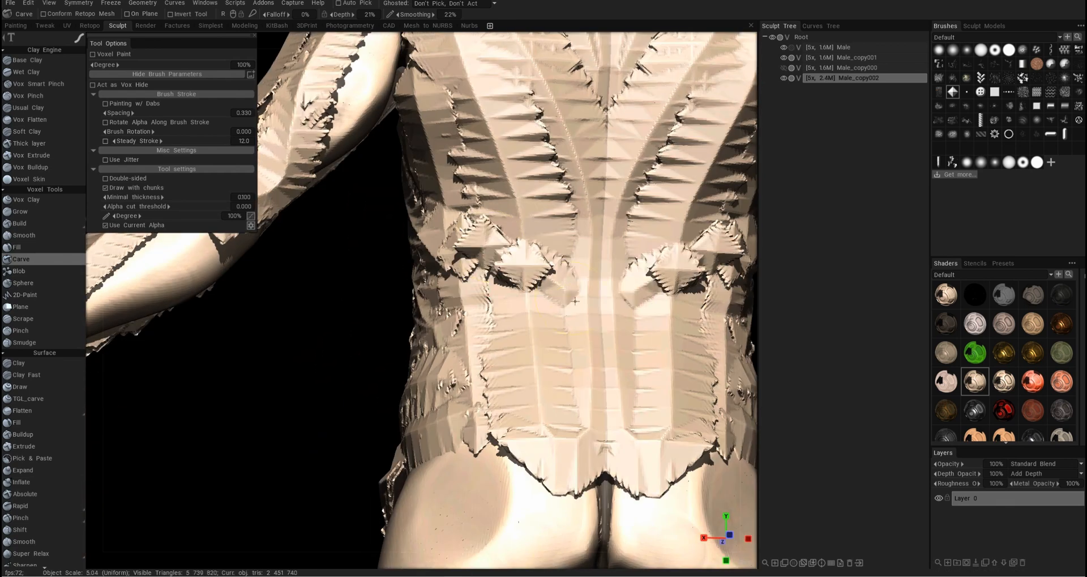
left_click_drag(523, 293, 501, 267, "alt")
right_click_drag(501, 266, 525, 282, "alt")
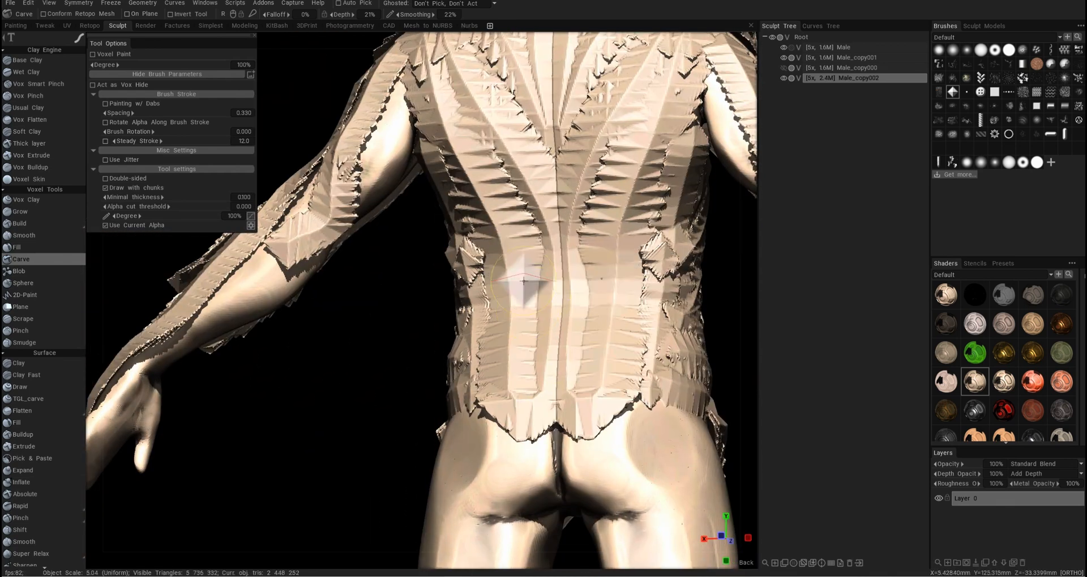
Step: Carve curved plates along both sides of the lower spine and layer jagged plates over the lower back
mouse_move(554, 365)
left_mouse_down("alt")
mouse_move(573, 373)
mouse_move(473, 216)
left_mouse_up("alt")
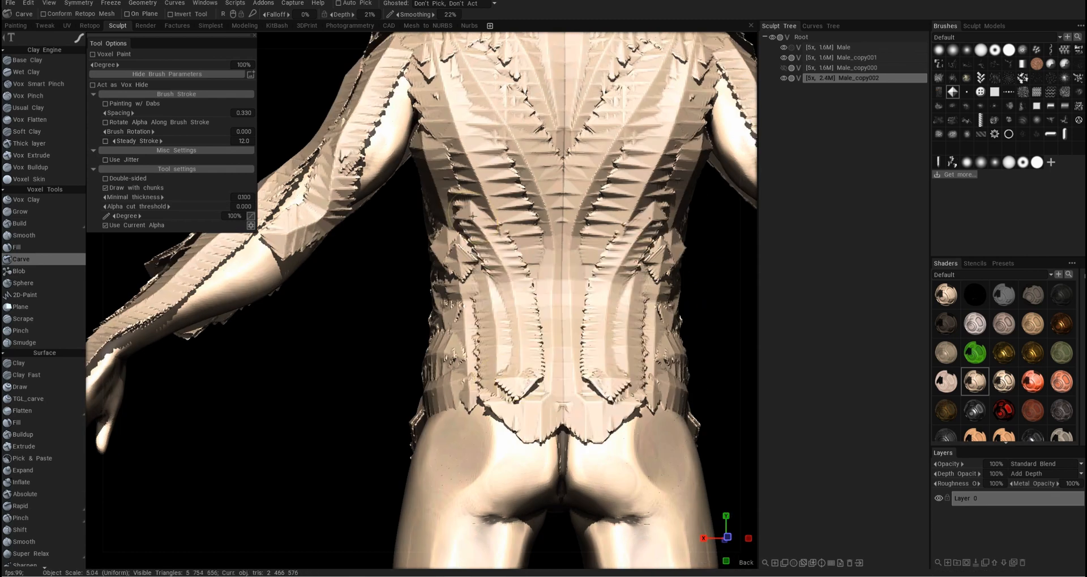
right_click_drag(511, 173, 452, 175, "alt")
right_click_drag(541, 360, 566, 272, "alt")
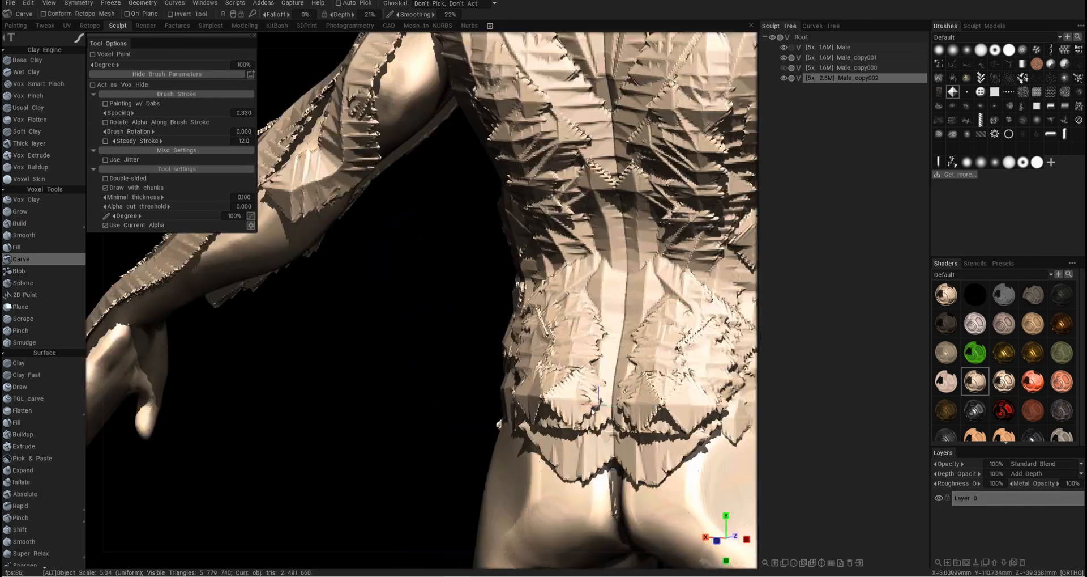
left_click_drag(567, 272, 510, 226, "alt")
middle_click_drag(510, 226, 547, 306, "alt")
Step: Add further carved plates over the back at 21% depth
right_click_drag(546, 306, 543, 258, "alt")
right_click_drag(549, 351, 537, 332, "alt")
left_click_drag(512, 314, 530, 309, "alt")
right_click_drag(529, 309, 544, 121, "alt")
left_click_drag(543, 121, 603, 105, "alt")
mouse_move(604, 104)
left_mouse_down("alt")
mouse_move(640, 108)
mouse_move(567, 110)
left_mouse_up("alt")
right_click_drag(566, 110, 534, 376, "alt")
left_click_drag(533, 372, 651, 315, "alt")
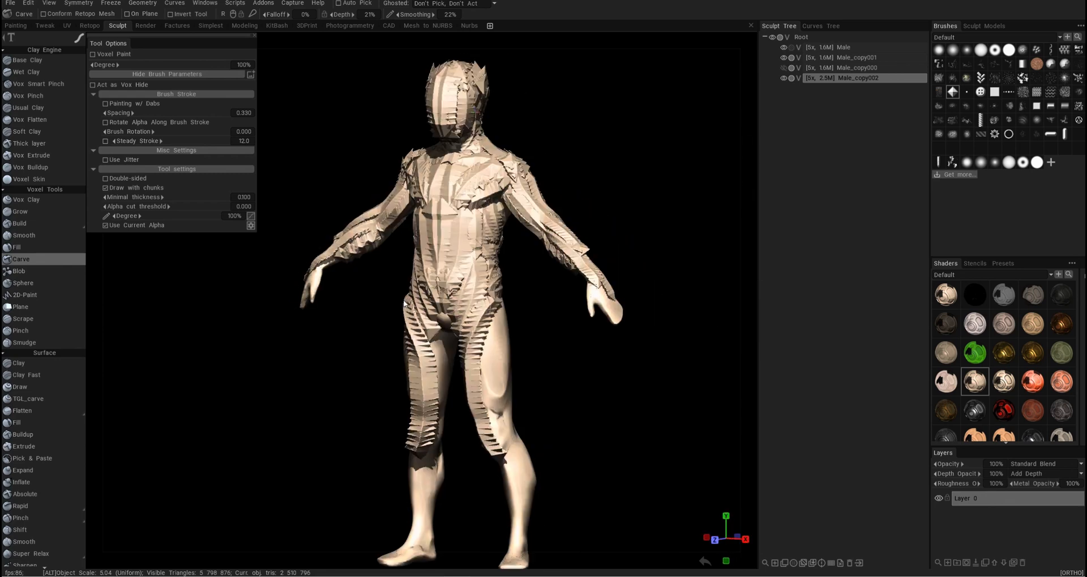
Step: Carve extra plates into the front of the torso and undo the last stroke
right_click_drag(460, 304, 516, 104, "alt")
left_click_drag(545, 139, 584, 238, "ctrl")
mouse_move(583, 238)
right_mouse_down("alt")
mouse_move(470, 397)
mouse_move(460, 345)
right_mouse_up("alt")
mouse_move(473, 255)
left_mouse_down()
mouse_move(474, 357)
mouse_move(449, 308)
left_mouse_up()
right_click_drag(449, 309, 453, 195, "alt")
mouse_move(471, 220)
left_mouse_down("alt")
mouse_move(425, 221)
mouse_move(485, 219)
left_mouse_up("alt")
key("ctrl+z")
Step: Carve small overlapping plates over the abdomen at 11% depth, undoing the unwanted stroke
right_click_drag(485, 218, 498, 299, "alt")
left_click_drag(498, 299, 477, 299, "alt")
key("ctrl+z")
right_click_drag(477, 301, 478, 310, "alt")
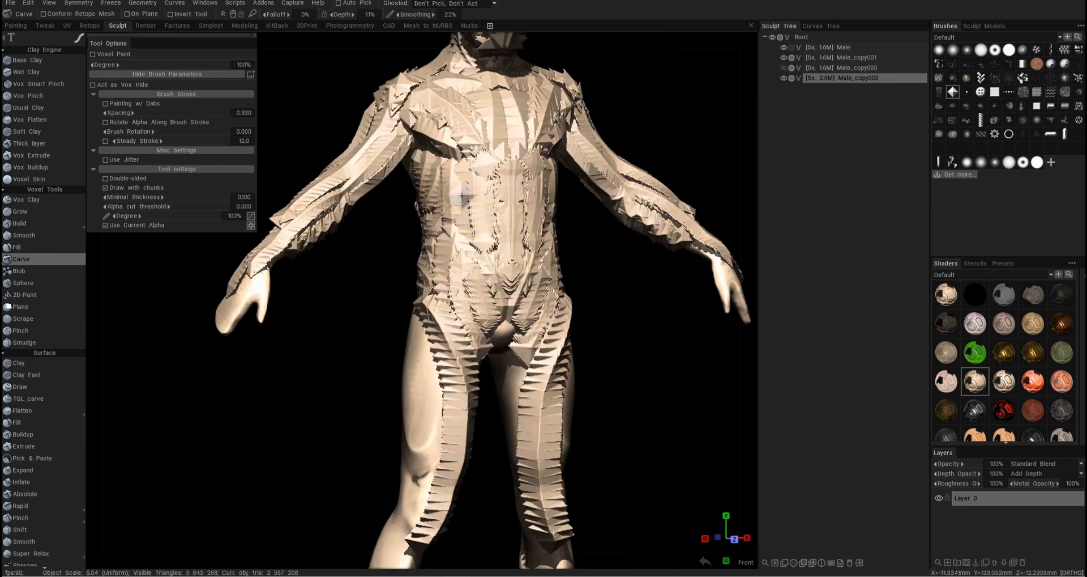
left_click(467, 206)
left_click_drag(467, 206, 494, 209, "alt")
right_click_drag(494, 209, 507, 292, "alt")
left_click_drag(507, 292, 492, 307, "alt")
Step: Duplicate the Male_copy000 sculpt layer and hide Male_copy002
left_click_drag(687, 210, 548, 285, "alt")
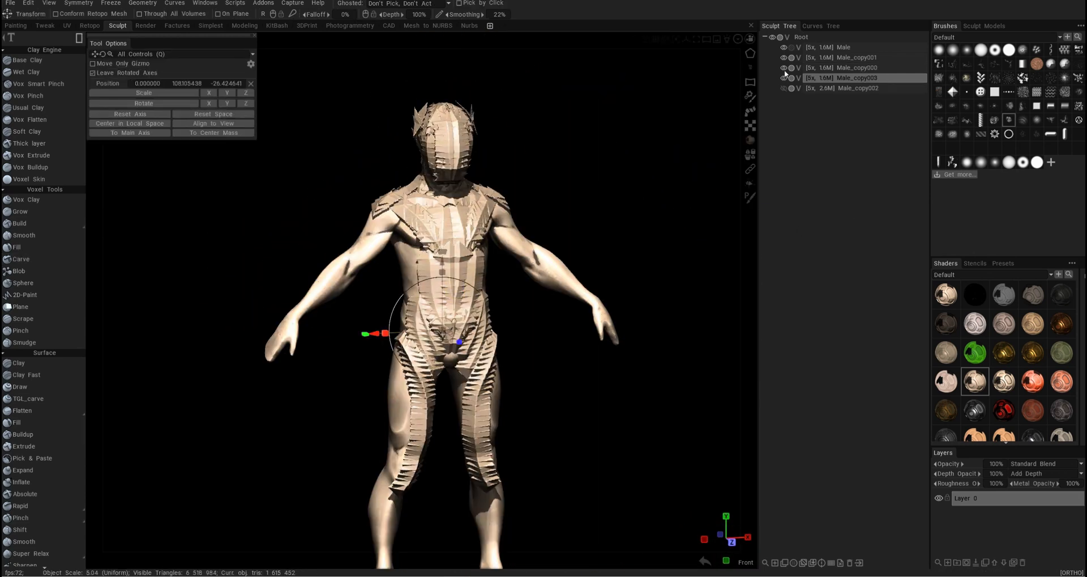
mouse_move(376, 340)
left_mouse_down("alt")
mouse_move(510, 317)
mouse_move(464, 419)
mouse_move(472, 380)
left_mouse_up("alt")
left_click_drag(473, 381, 513, 377, "alt")
Step: Carve overlapping plates around the full length of both legs and over the feet
right_click_drag(512, 376, 519, 405, "alt")
mouse_move(519, 405)
left_mouse_down("alt")
mouse_move(493, 396)
mouse_move(501, 328)
left_mouse_up("alt")
mouse_move(501, 328)
left_mouse_down("alt")
mouse_move(487, 358)
mouse_move(533, 323)
mouse_move(685, 342)
mouse_move(600, 369)
mouse_move(482, 203)
left_mouse_up("alt")
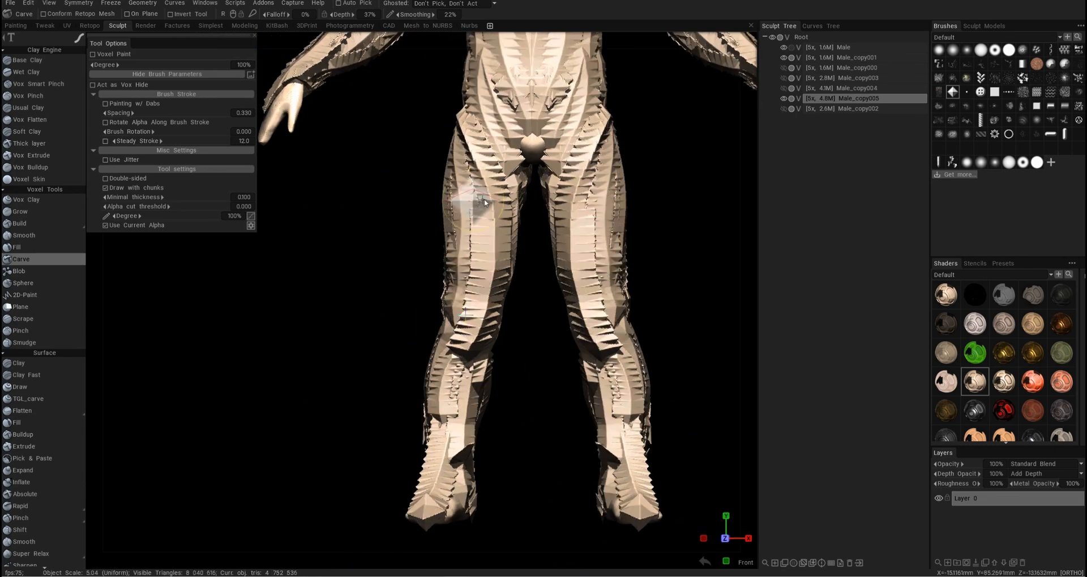
Step: Carve long plates down the front of the thighs at 37% depth, undoing the unwanted stroke
left_click_drag(468, 163, 481, 335)
right_click_drag(482, 334, 502, 344, "alt")
mouse_move(502, 344)
left_mouse_down("alt")
mouse_move(550, 373)
mouse_move(641, 317)
mouse_move(477, 349)
left_mouse_up("alt")
key("ctrl+z")
left_click_drag(555, 354, 532, 357, "alt")
right_click_drag(532, 357, 567, 365, "alt")
Step: Carve additional plates around the knees and lower legs
mouse_move(566, 366)
left_mouse_down("alt")
mouse_move(603, 375)
mouse_move(504, 385)
mouse_move(494, 395)
mouse_move(512, 409)
mouse_move(503, 388)
left_mouse_up("alt")
left_click(500, 410)
right_click_drag(499, 410, 463, 378, "alt")
right_click_drag(587, 386, 629, 408, "alt")
left_click_drag(629, 408, 546, 395, "alt")
right_click_drag(546, 394, 497, 205, "alt")
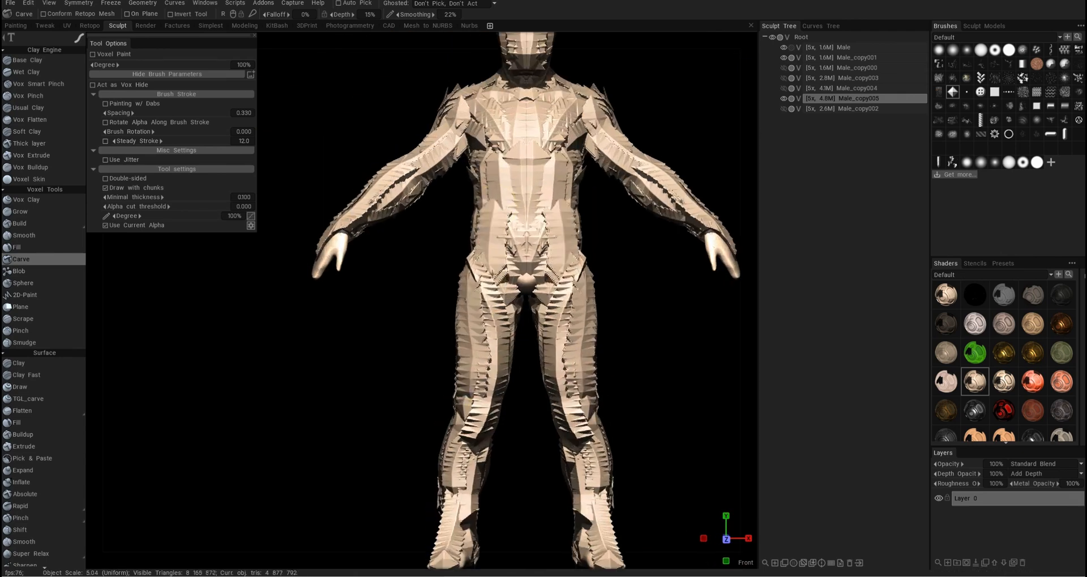
Step: Carve further plates down the front of the body at 15% depth and undo the last stroke
left_click_drag(497, 205, 498, 280)
middle_click_drag(499, 280, 504, 406, "alt")
right_click_drag(504, 405, 532, 363, "alt")
left_click_drag(532, 362, 518, 361, "alt")
left_click_drag(509, 269, 539, 437)
middle_click_drag(539, 437, 536, 374, "alt")
right_click_drag(536, 374, 492, 420, "alt")
mouse_move(492, 420)
left_mouse_down("alt")
mouse_move(606, 393)
mouse_move(374, 381)
mouse_move(487, 391)
left_mouse_up("alt")
key("ctrl+z")
right_click_drag(488, 391, 536, 291, "alt")
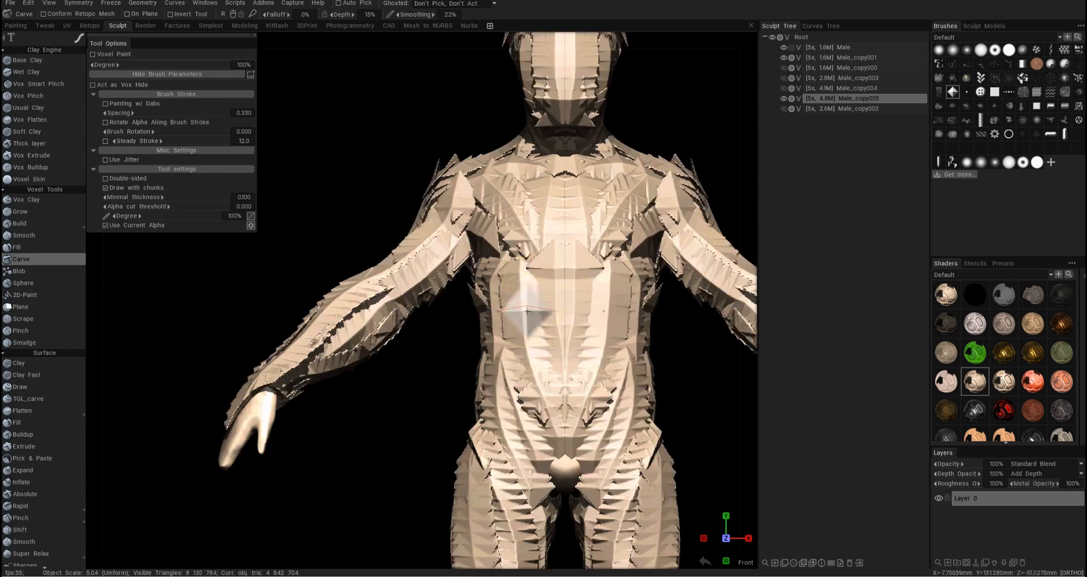
Step: Carve a plate down the middle of the abdomen below the chest at 15% depth
left_click_drag(563, 244, 563, 323)
right_click_drag(563, 323, 554, 416, "alt")
mouse_move(554, 416)
left_mouse_down("alt")
mouse_move(607, 374)
mouse_move(634, 374)
left_mouse_up("alt")
right_click_drag(635, 374, 646, 340, "alt")
left_click_drag(646, 340, 593, 372, "alt")
Step: Carve pointed plates over the back of the figure at 15% depth
left_click_drag(707, 375, 538, 430, "alt")
right_click_drag(538, 431, 596, 409, "alt")
left_click_drag(550, 323, 510, 363)
right_click_drag(573, 362, 484, 390, "alt")
left_click_drag(484, 390, 492, 311, "alt+shift")
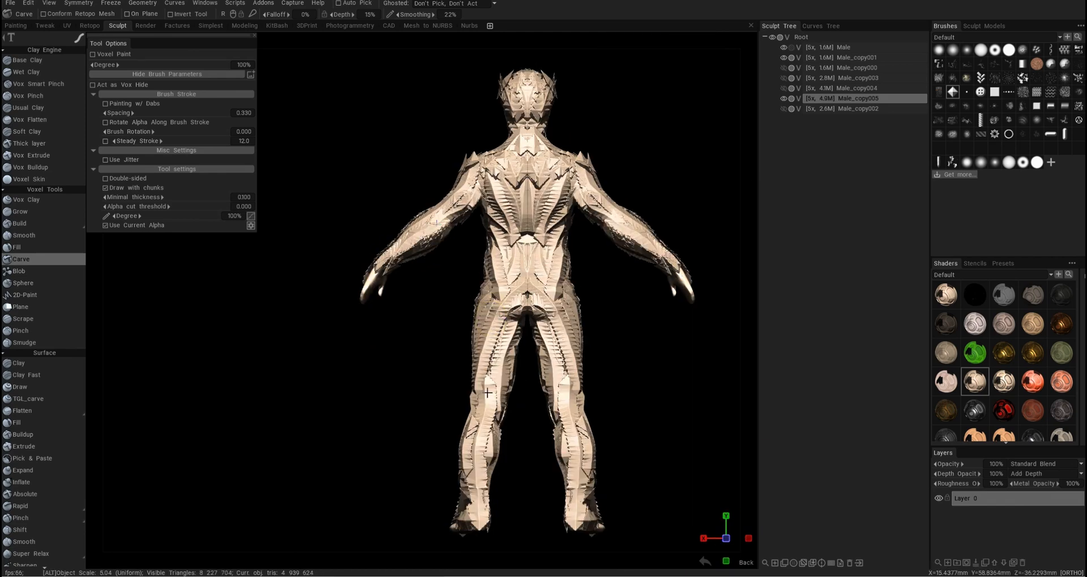
Step: Hide patches of the plating around the knees with Vox Hide using a freehand lasso
right_click_drag(504, 404, 573, 357, "alt")
mouse_move(573, 357)
left_mouse_down("alt")
mouse_move(510, 369)
mouse_move(550, 377)
left_mouse_up("alt")
right_click_drag(549, 376, 599, 399, "alt")
mouse_move(599, 399)
left_mouse_down("alt")
mouse_move(516, 341)
mouse_move(624, 279)
mouse_move(647, 311)
left_mouse_up("alt")
key("h")
key("e")
left_click(547, 336)
left_click_drag(606, 243, 437, 272, "alt")
right_click_drag(437, 272, 436, 331, "alt")
mouse_move(437, 331)
left_mouse_down("alt")
mouse_move(485, 332)
mouse_move(633, 375)
left_mouse_up("alt")
right_click_drag(634, 375, 664, 213, "alt")
mouse_move(664, 213)
left_mouse_down()
mouse_move(635, 245)
mouse_move(605, 336)
left_mouse_up()
mouse_move(605, 335)
left_mouse_down("alt")
mouse_move(454, 335)
mouse_move(623, 334)
left_mouse_up("alt")
left_click_drag(682, 226, 646, 391)
mouse_move(646, 391)
left_mouse_down("alt")
mouse_move(493, 340)
mouse_move(509, 318)
left_mouse_up("alt")
right_click_drag(510, 317, 577, 352, "alt")
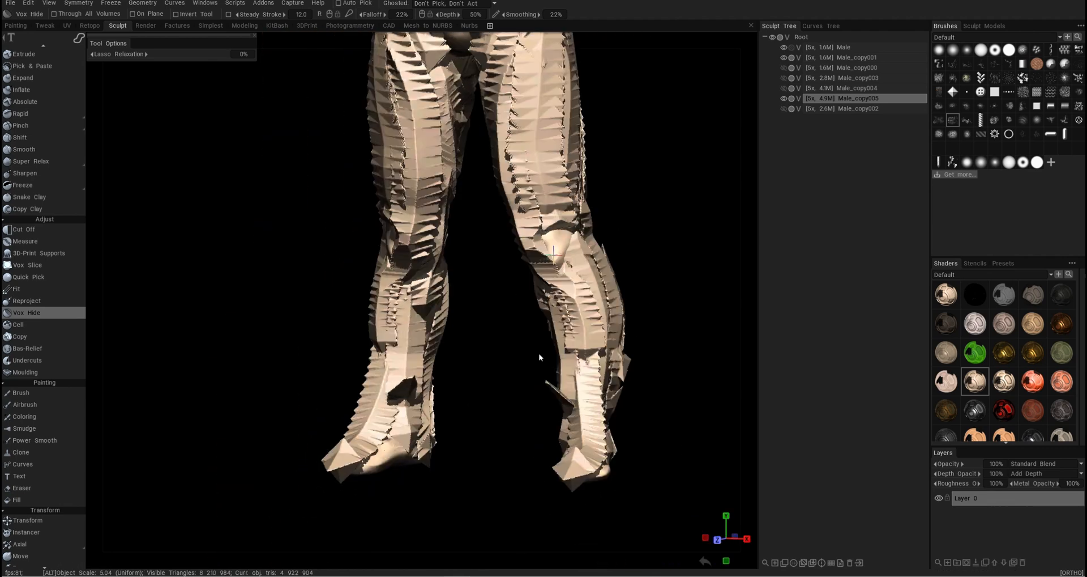
Step: Hide the plating on both lower legs and feet with Vox Hide to expose the smooth body underneath
left_click_drag(524, 358, 529, 475)
mouse_move(529, 476)
left_mouse_down("alt")
mouse_move(651, 396)
mouse_move(595, 340)
left_mouse_up("alt")
mouse_move(595, 340)
left_mouse_down()
mouse_move(673, 428)
mouse_move(634, 374)
left_mouse_up()
mouse_move(634, 374)
left_mouse_down("alt")
mouse_move(513, 408)
mouse_move(471, 320)
mouse_move(635, 374)
mouse_move(635, 349)
mouse_move(697, 334)
left_mouse_up("alt")
key("e")
left_click(718, 341)
left_click_drag(502, 206, 557, 477)
left_click_drag(622, 398, 725, 362, "alt")
Step: Try carving plates over the knees at 15% depth
left_click_drag(481, 363, 465, 338, "alt")
right_click_drag(465, 338, 454, 294, "alt")
key("1")
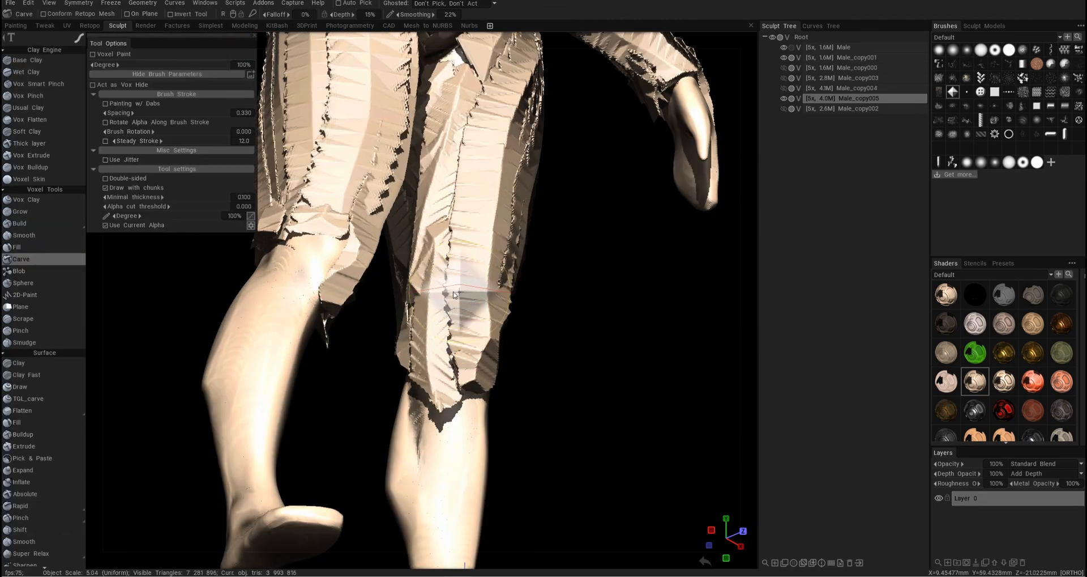
left_click_drag(451, 351, 452, 267, "ctrl")
left_click_drag(451, 266, 373, 365, "alt")
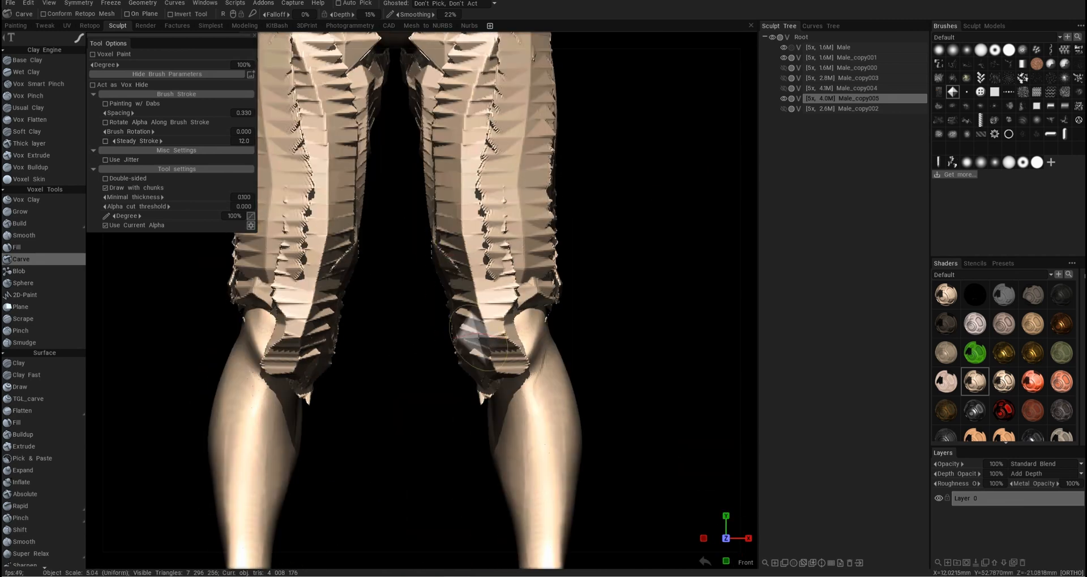
left_click_drag(475, 336, 463, 275, "ctrl")
left_click_drag(463, 275, 453, 286, "alt")
right_click_drag(453, 286, 447, 298, "alt")
left_click_drag(447, 298, 487, 298, "alt")
Step: Try carving a long plate along each lower leg from knee to ankle at 15% depth
right_click_drag(487, 297, 494, 272, "alt")
mouse_move(494, 272)
left_mouse_down("alt")
mouse_move(491, 287)
mouse_move(488, 263)
left_mouse_up("alt")
left_click_drag(489, 264, 453, 293, "alt")
right_click_drag(454, 293, 386, 240, "alt")
key("2")
left_click_drag(466, 276, 493, 317, "alt")
right_click_drag(493, 318, 515, 370, "alt")
left_click_drag(515, 370, 458, 382, "alt")
right_click_drag(457, 382, 434, 288, "alt")
middle_click_drag(435, 300, 427, 270, "alt")
key("1")
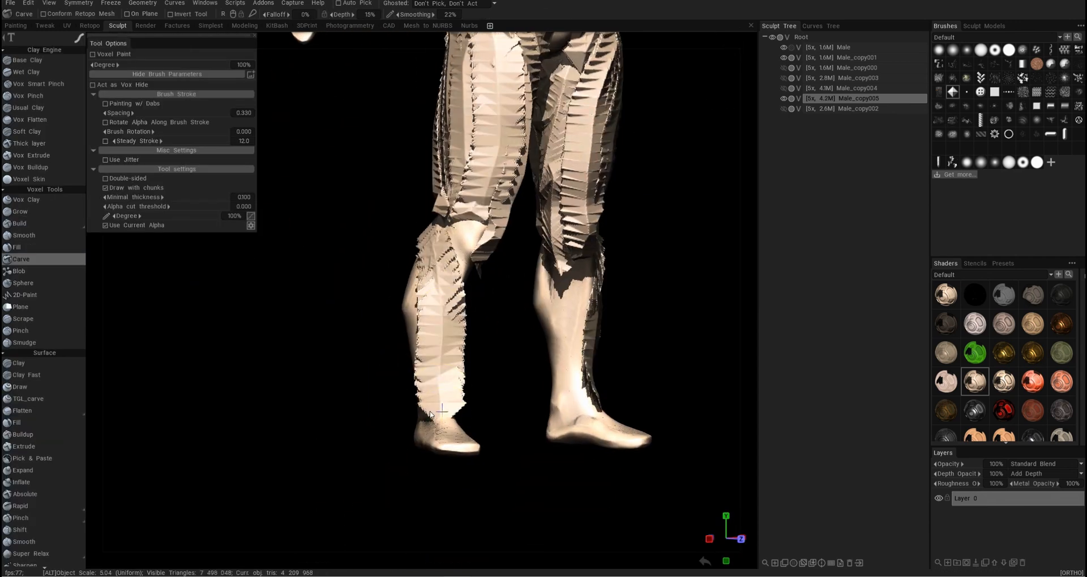
Step: Carve a plate down each shin and over the top of the foot at 53% depth, undoing the last stroke
left_click_drag(484, 368, 452, 375, "alt")
right_click_drag(452, 375, 468, 461, "alt")
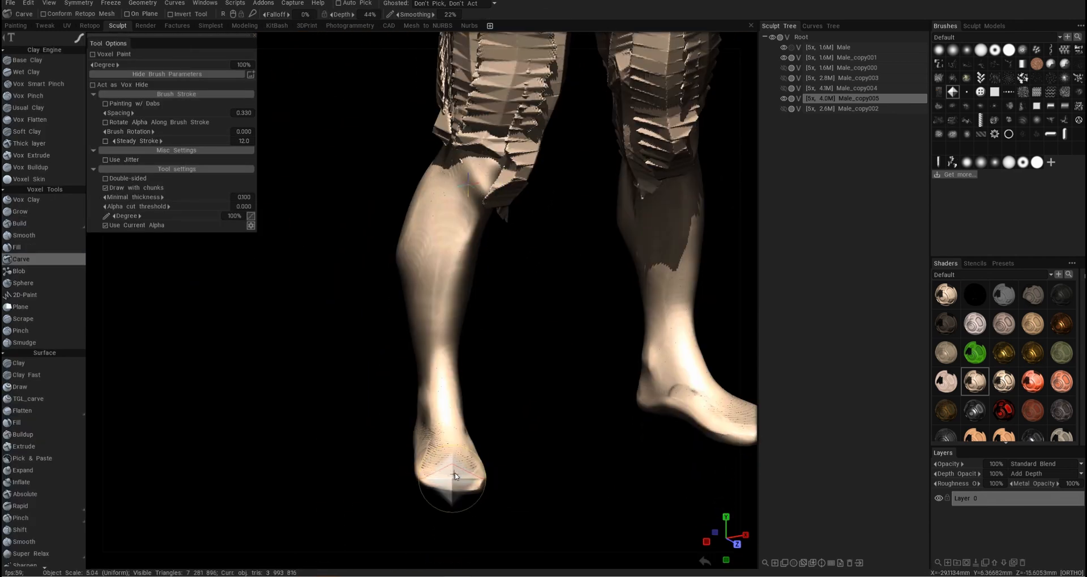
mouse_move(474, 174)
left_mouse_down("alt")
mouse_move(529, 410)
mouse_move(391, 431)
mouse_move(535, 219)
left_mouse_up("alt")
left_click_drag(516, 252, 488, 239, "alt")
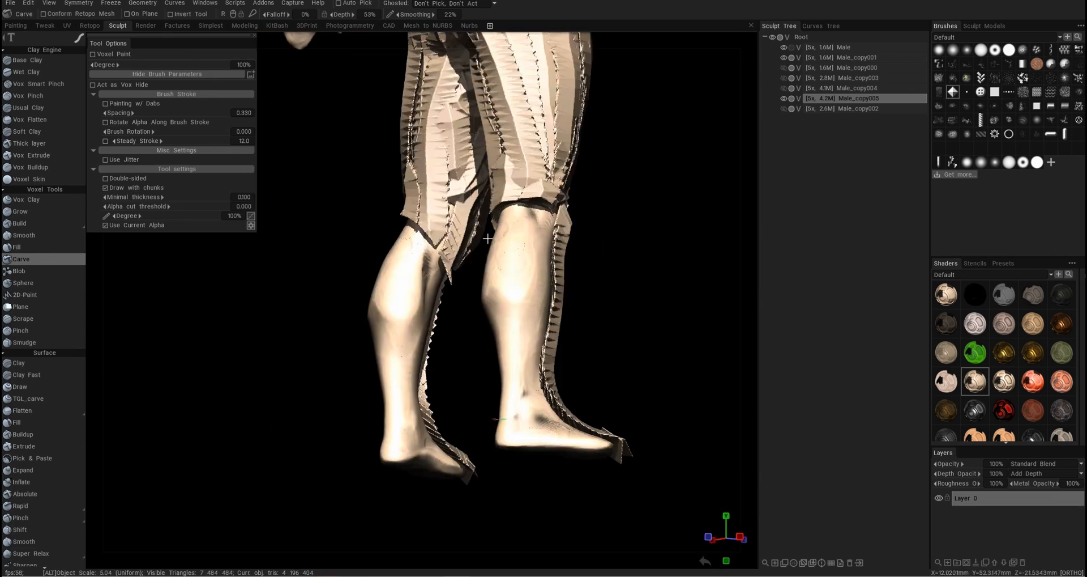
left_click_drag(525, 424, 596, 442, "alt")
left_click_drag(535, 416, 737, 414, "alt")
key("ctrl+z")
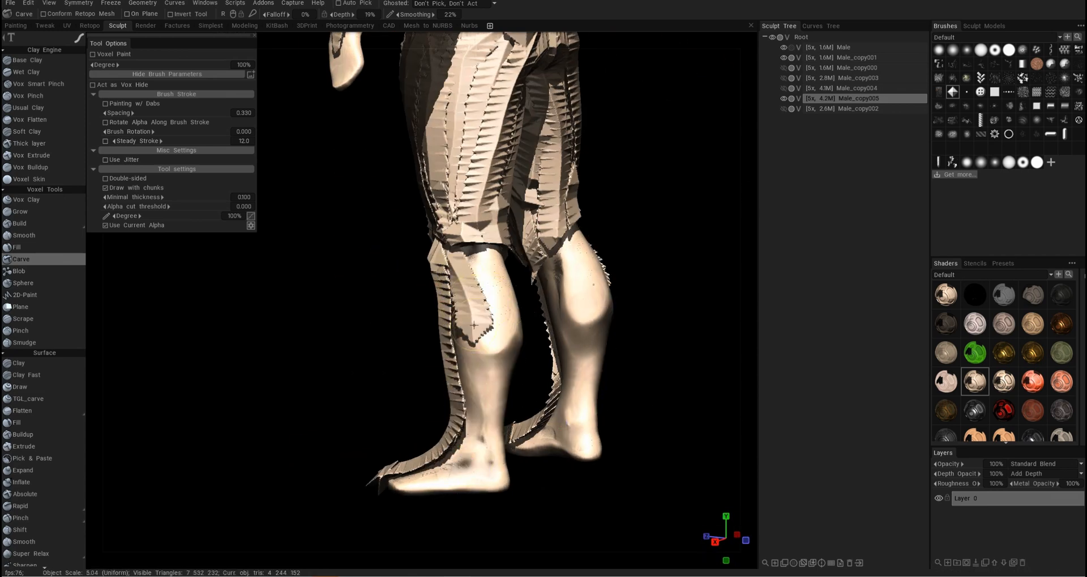
Step: Carve plates over the calves at 19% depth and undo the last stroke
left_click_drag(405, 484, 467, 492, "alt")
left_click_drag(490, 286, 419, 324, "alt")
left_click_drag(566, 346, 498, 323, "alt")
mouse_move(507, 385)
left_mouse_down()
mouse_move(510, 324)
mouse_move(453, 332)
mouse_move(502, 317)
left_mouse_up()
key("ctrl+z")
scroll(501, 317, "up", 2)
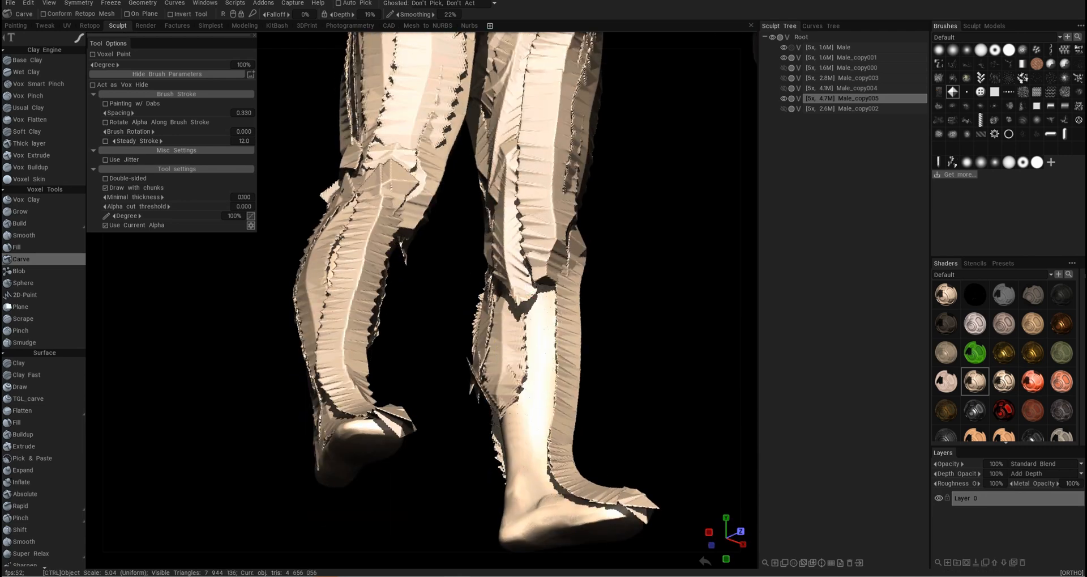
Step: Carve plates over the remaining bare areas of the lower legs, ankles and feet at 19% depth
left_click_drag(532, 465, 536, 309)
left_click_drag(536, 308, 507, 337, "alt")
left_click_drag(493, 300, 512, 363)
mouse_move(513, 362)
left_mouse_down("alt")
mouse_move(504, 412)
mouse_move(442, 412)
mouse_move(502, 412)
mouse_move(560, 390)
mouse_move(553, 425)
left_mouse_up("alt")
scroll(504, 411, "down", 2)
scroll(502, 413, "down", 2)
scroll(560, 391, "up", 2)
mouse_move(510, 431)
left_mouse_down()
mouse_move(498, 388)
mouse_move(340, 390)
left_mouse_up()
scroll(502, 266, "down", 2)
middle_click_drag(502, 266, 530, 350, "alt")
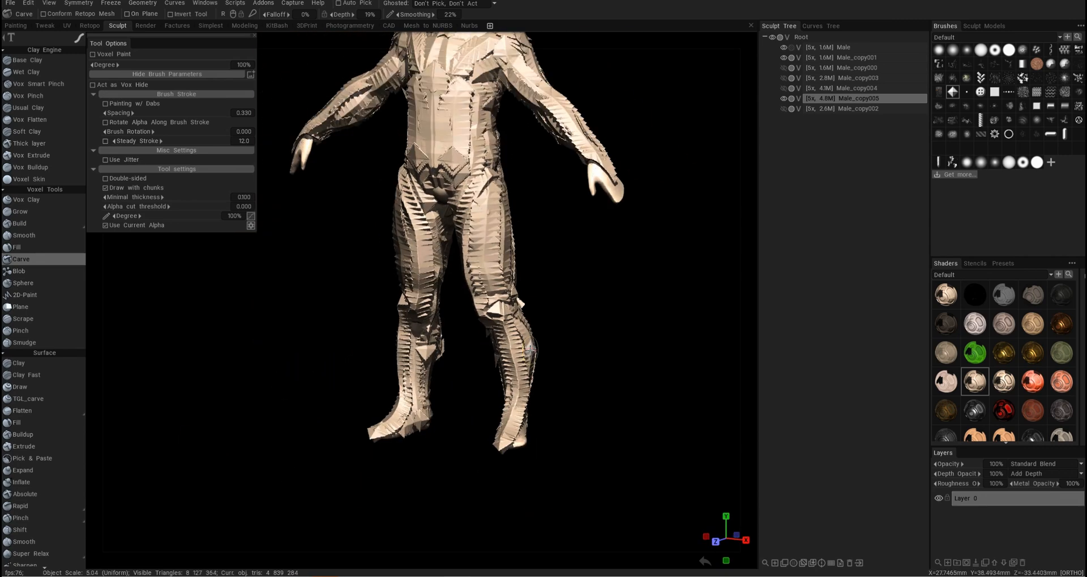
Step: Try a Carve stroke up the back of the lower leg at 19% depth and undo it
scroll(506, 379, "up", 2)
mouse_move(506, 378)
left_mouse_down("alt")
mouse_move(714, 378)
mouse_move(737, 334)
left_mouse_up("alt")
scroll(663, 378, "down", 1)
middle_click_drag(586, 532, 586, 400, "alt")
scroll(586, 400, "up", 2)
mouse_move(586, 399)
left_mouse_down()
mouse_move(581, 268)
mouse_move(453, 317)
mouse_move(609, 331)
left_mouse_up()
key("ctrl+z")
scroll(609, 332, "up", 3)
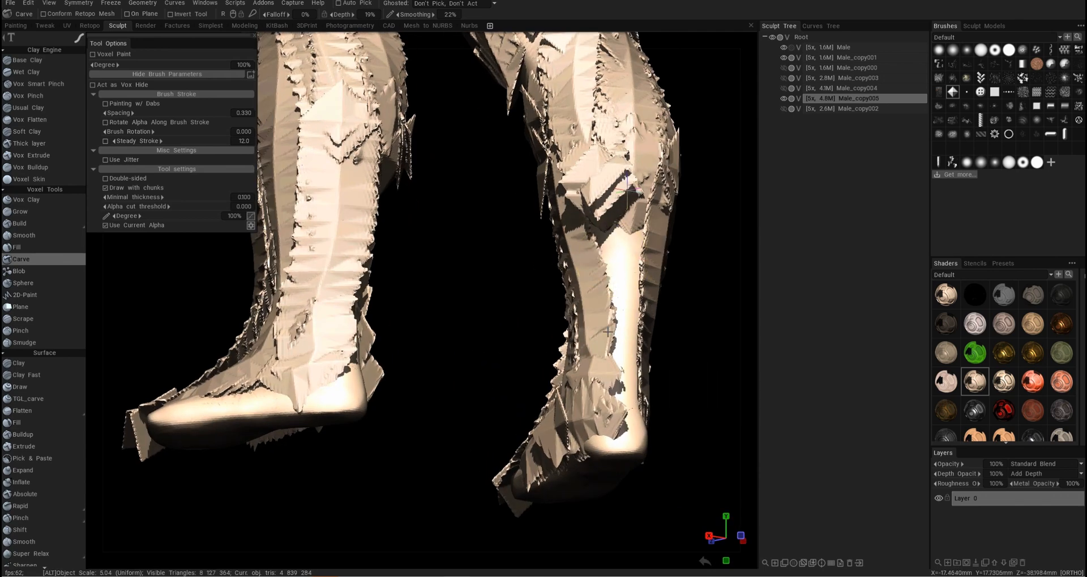
Step: Carve a plate over the bare strip at the back of the lower leg at 19% depth
left_click_drag(624, 418, 578, 419, "alt")
middle_click_drag(577, 419, 569, 485, "alt")
mouse_move(561, 218)
left_mouse_down()
mouse_move(546, 263)
mouse_move(558, 283)
left_mouse_up()
mouse_move(545, 226)
left_mouse_down("alt")
mouse_move(604, 271)
mouse_move(546, 294)
mouse_move(461, 274)
mouse_move(637, 271)
left_mouse_up("alt")
Step: Hide a stray piece of the calf plating with the Vox Hide lasso
key("h")
key("e")
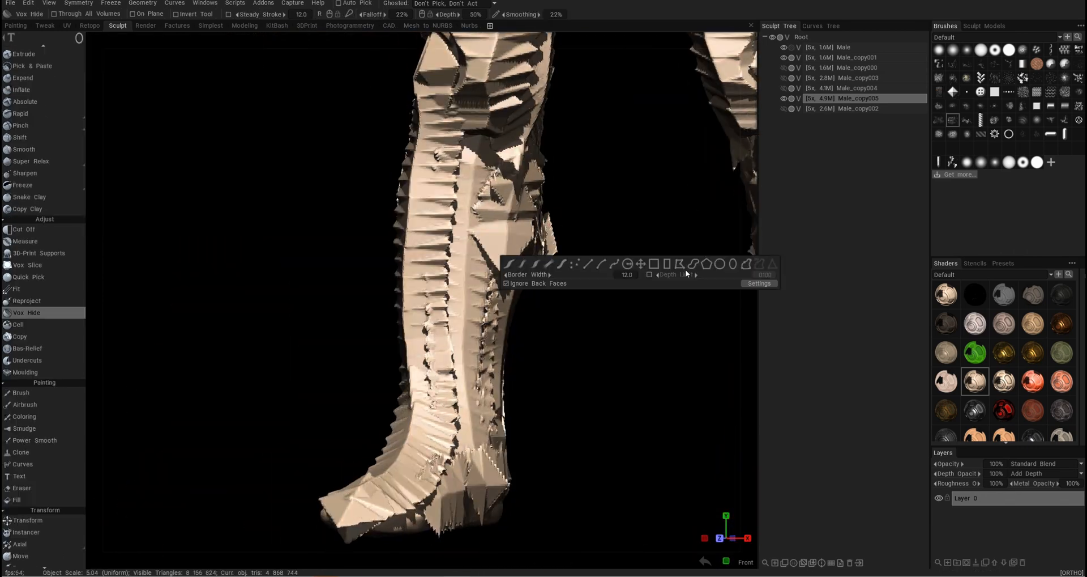
left_click(684, 268)
left_click_drag(572, 266, 544, 245, "alt")
left_click_drag(538, 321, 589, 295)
scroll(587, 250, "down", 3)
mouse_move(589, 294)
left_mouse_down("alt")
mouse_move(587, 249)
mouse_move(573, 304)
mouse_move(588, 255)
left_mouse_up("alt")
Step: Return to the Carve brush and refine the plating on the lower legs at 19% depth
scroll(572, 304, "up", 2)
key("c")
right_click_drag(587, 254, 571, 264, "alt")
left_click_drag(572, 263, 586, 280, "alt")
right_click_drag(586, 280, 602, 300, "alt")
left_click_drag(602, 300, 566, 306, "alt")
left_click(550, 317)
right_click_drag(567, 306, 453, 277, "alt")
left_click_drag(453, 277, 440, 271, "alt")
left_click_drag(476, 304, 492, 280, "alt")
right_click_drag(492, 280, 597, 468, "alt")
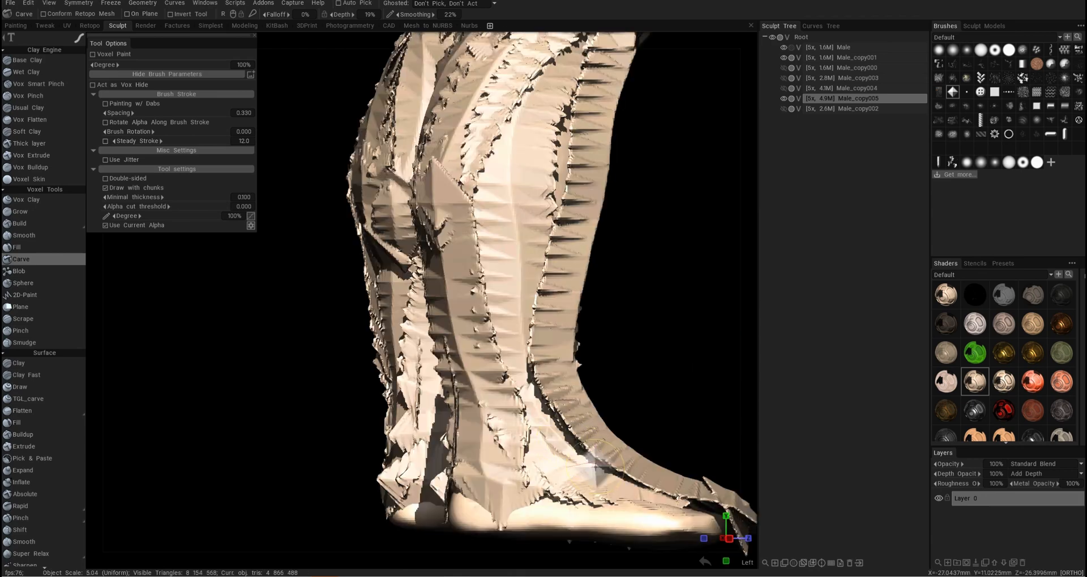
Step: Carve jagged plates over the feet and ankles at 83% and 53% depth
left_click_drag(598, 462, 425, 338, "alt")
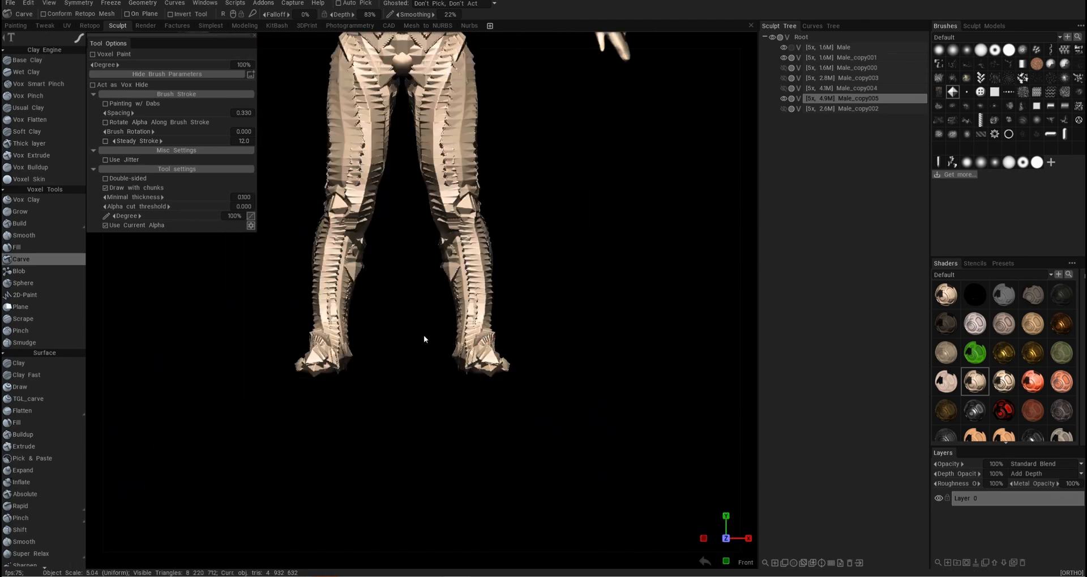
left_click_drag(462, 399, 532, 368, "alt")
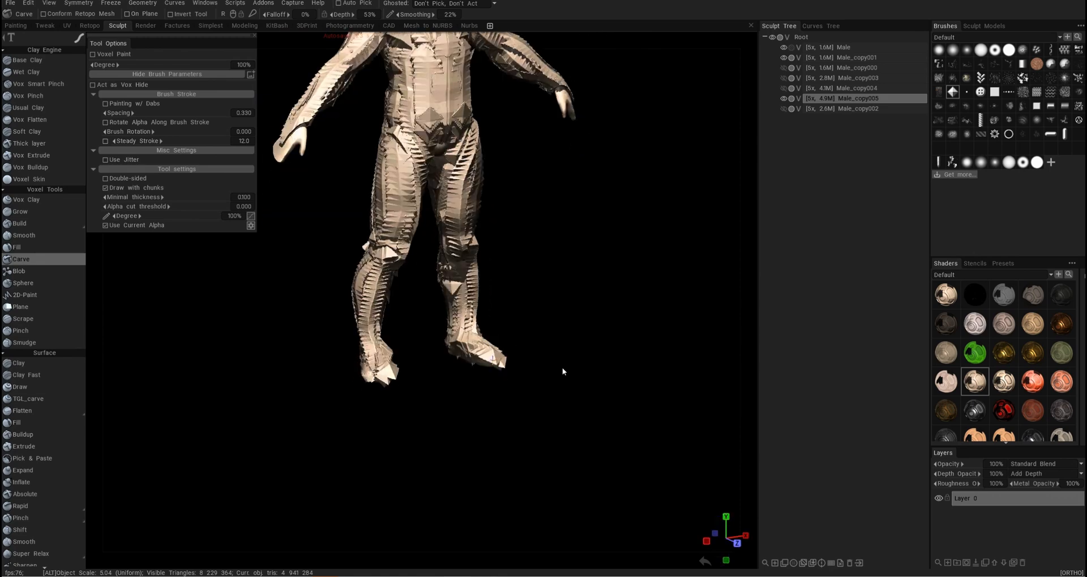
left_click_drag(397, 314, 432, 364, "alt")
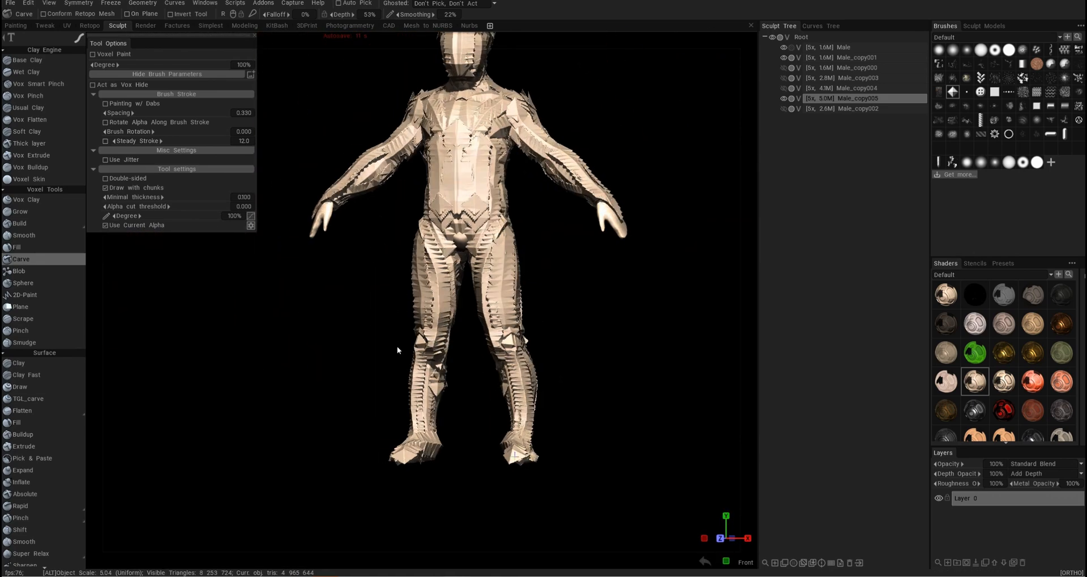
Step: Hide excess plating under the feet with Vox Hide and select the foot plates in the Pose tool with rectangles
left_click_drag(503, 352, 439, 331, "alt")
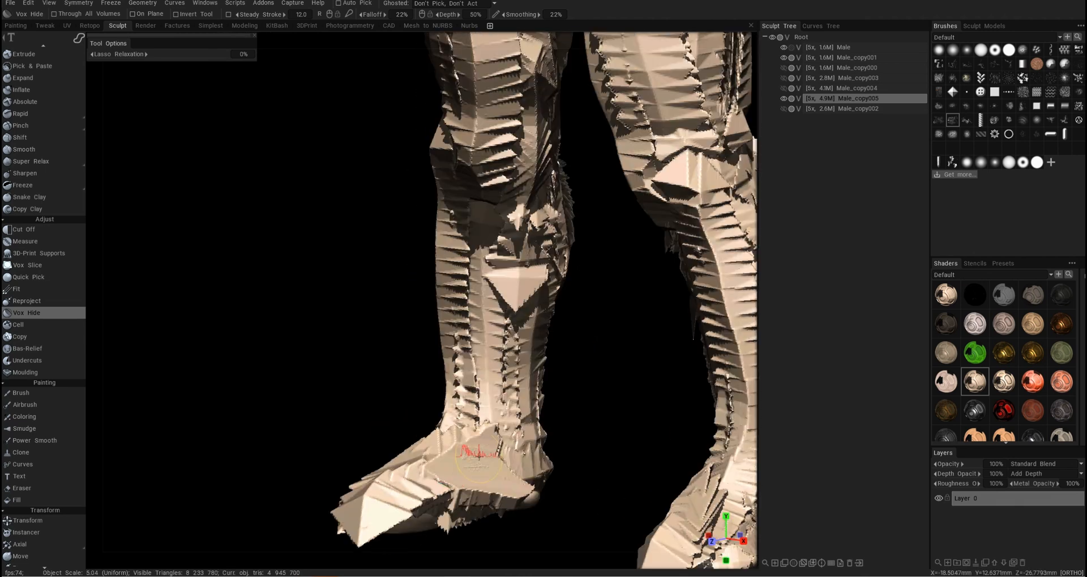
left_click_drag(481, 453, 520, 429, "alt")
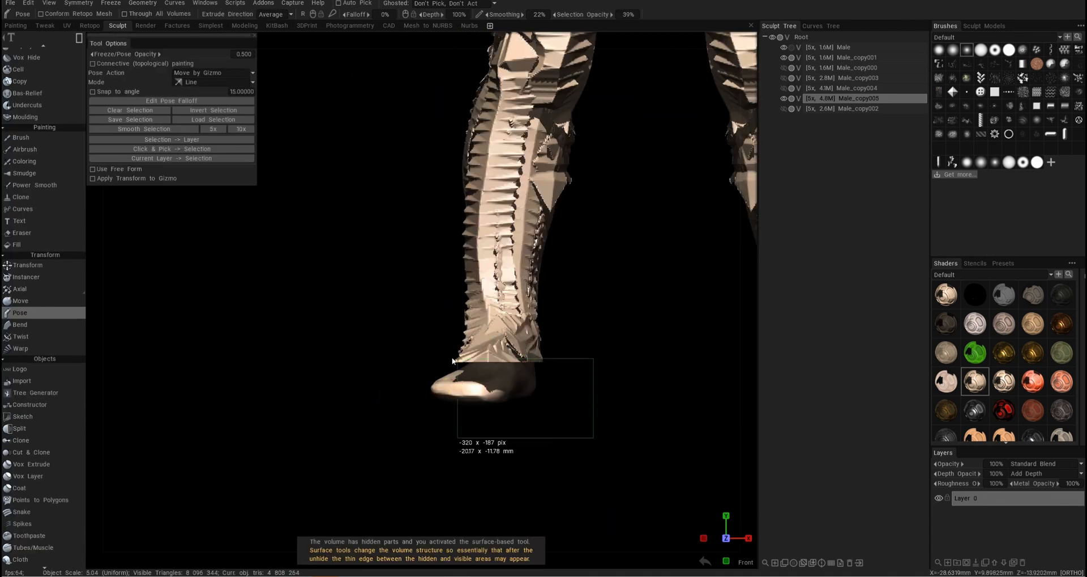
left_click_drag(563, 364, 474, 371, "alt")
left_click_drag(365, 371, 581, 339, "alt")
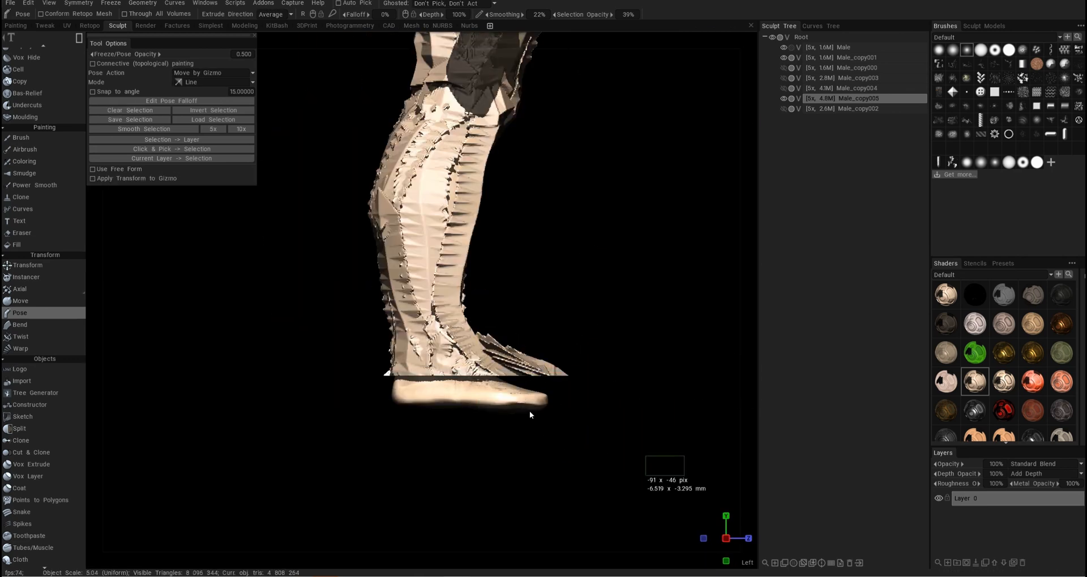
left_click_drag(461, 286, 461, 354)
left_click_drag(629, 373, 431, 400, "alt")
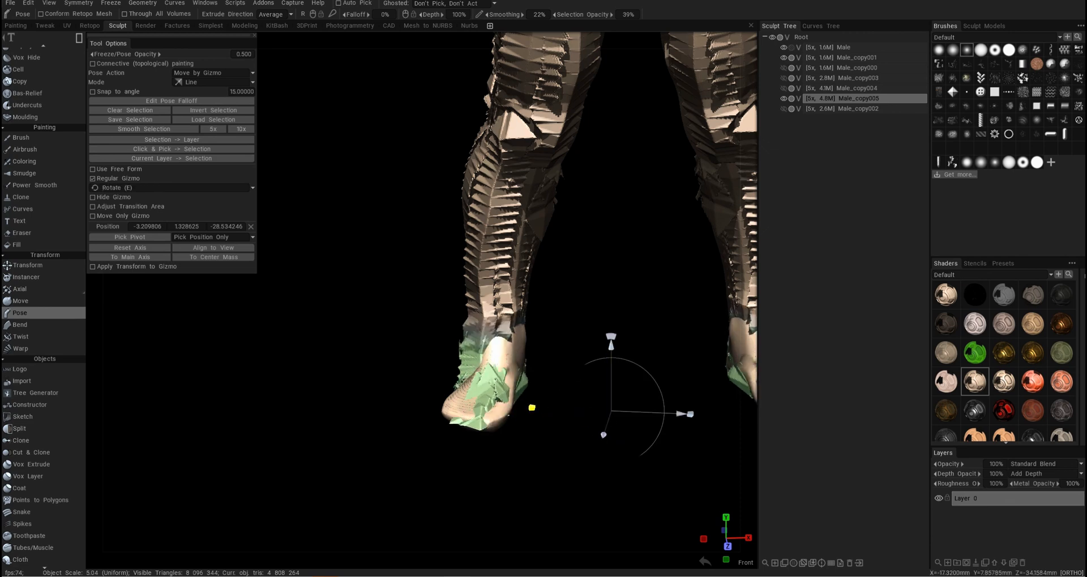
Step: Transform the selected foot plating with the Pose gizmo and clear the selection
left_click_drag(547, 418, 465, 418)
left_click_drag(465, 418, 479, 402, "alt")
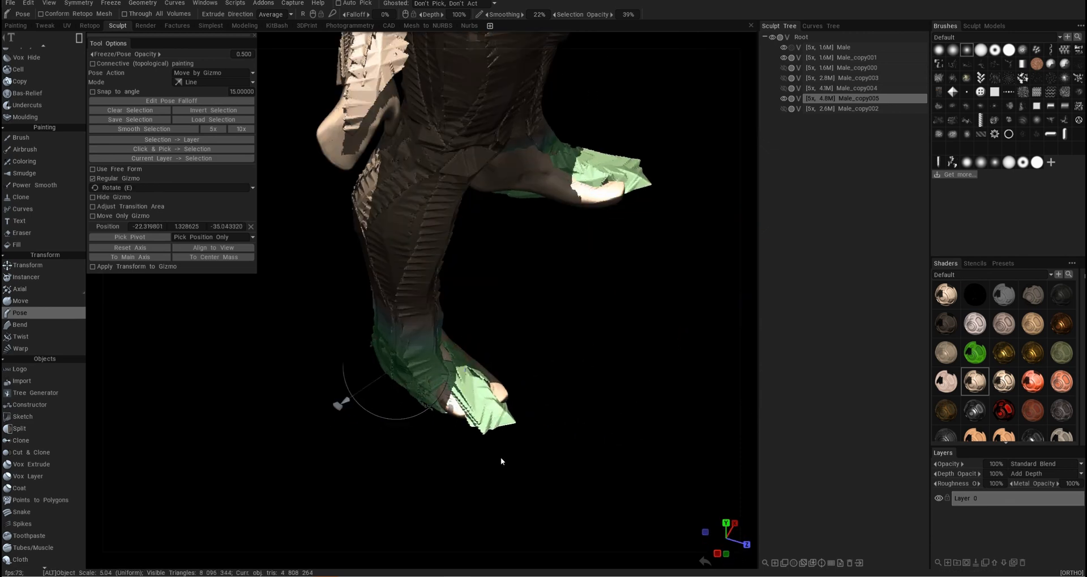
left_click_drag(500, 461, 408, 431, "alt")
left_click_drag(553, 418, 584, 418)
left_click_drag(584, 418, 669, 405, "alt")
key("ctrl+d")
Step: Reshape the foot and toe plating with the Move brush
right_click_drag(668, 405, 668, 369, "alt")
key("space")
left_click(340, 365)
left_click_drag(340, 365, 361, 366, "alt+shift")
right_click_drag(442, 334, 414, 342, "alt")
left_click_drag(311, 365, 515, 417, "alt")
right_click_drag(515, 417, 510, 377, "alt")
left_click_drag(510, 376, 394, 427, "alt")
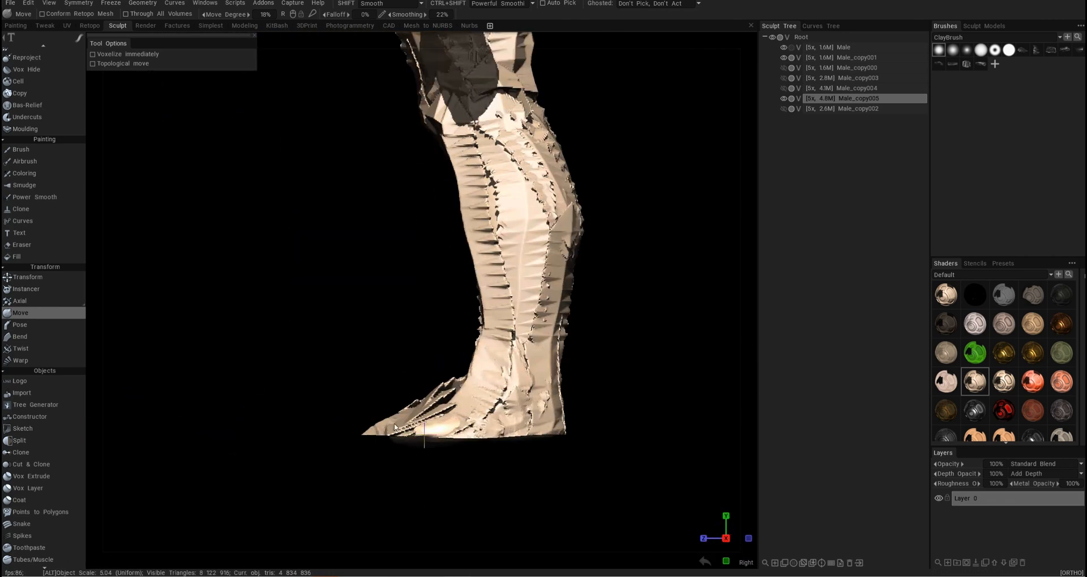
left_click_drag(463, 435, 664, 421, "alt+shift")
Step: Fill gaps in the plating with the voxel Fill brush
mouse_move(396, 318)
middle_mouse_down("alt")
mouse_move(651, 346)
mouse_move(470, 186)
middle_mouse_up("alt")
right_click_drag(470, 187, 375, 405, "alt")
key("f")
left_click_drag(375, 405, 402, 391, "alt+shift")
left_click_drag(362, 249, 383, 187)
right_click_drag(407, 209, 407, 102, "alt")
left_click_drag(295, 255, 471, 362, "alt")
right_click_drag(471, 361, 596, 331, "alt")
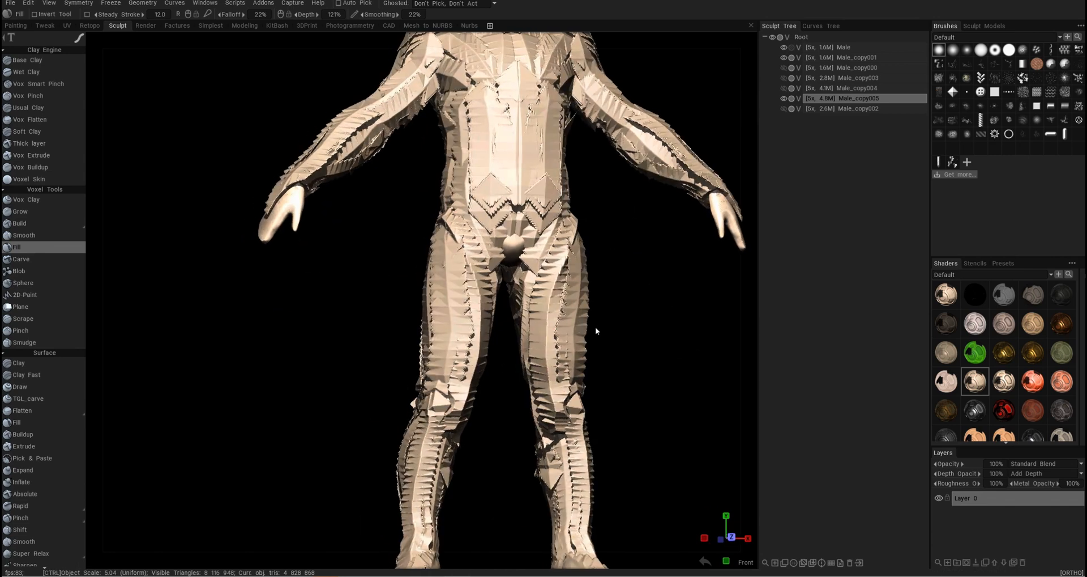
Step: Try hiding the outer thigh plating, and duplicate the Male_copy005 volume with the original made invisible
left_click_drag(561, 367, 652, 283)
mouse_move(651, 306)
left_mouse_down("alt")
mouse_move(545, 314)
mouse_move(645, 306)
left_mouse_up("alt")
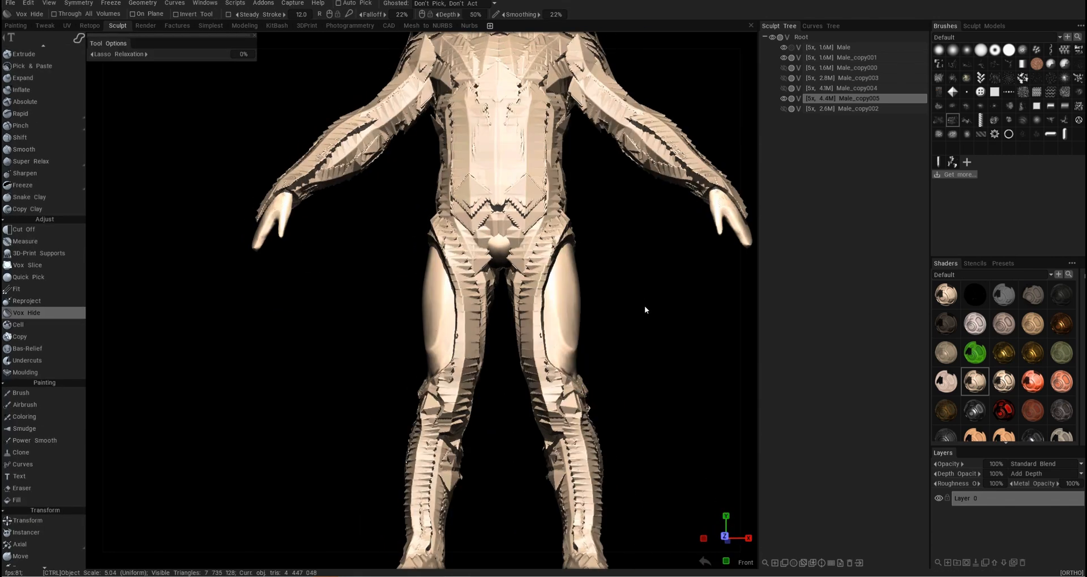
left_click(783, 98)
key("Return")
Step: Hide the outer thigh plating on the duplicated volume with the Vox Hide lasso
left_click_drag(562, 318, 615, 325, "alt")
left_click_drag(574, 373, 609, 379)
mouse_move(609, 380)
left_mouse_down("alt")
mouse_move(702, 369)
mouse_move(446, 226)
left_mouse_up("alt")
mouse_move(283, 390)
left_mouse_down("alt")
mouse_move(374, 391)
mouse_move(471, 334)
mouse_move(468, 238)
left_mouse_up("alt")
left_click_drag(480, 425, 520, 238, "alt")
Step: Carve new plates along the exposed thigh areas of the duplicated volume
key("1")
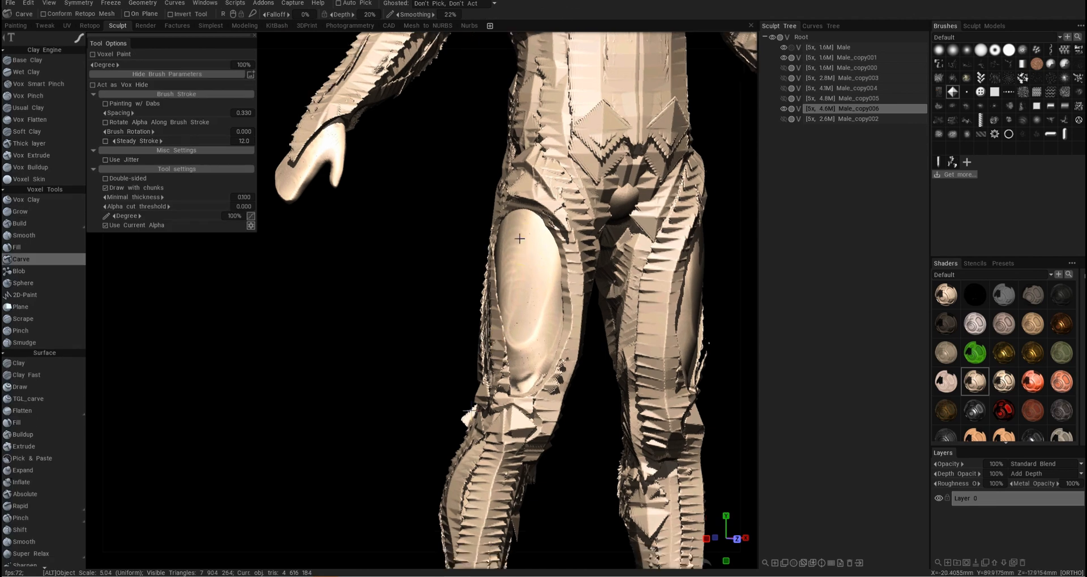
scroll(532, 232, "down", 3)
mouse_move(526, 344)
left_mouse_down()
mouse_move(532, 226)
mouse_move(538, 379)
mouse_move(535, 341)
left_mouse_up()
scroll(525, 233, "up", 3)
scroll(538, 374, "down", 3)
left_click_drag(507, 407, 566, 407, "alt")
scroll(543, 396, "up", 2)
left_click_drag(513, 380, 522, 226)
scroll(509, 269, "down", 3)
left_click_drag(509, 269, 529, 326, "alt+shift")
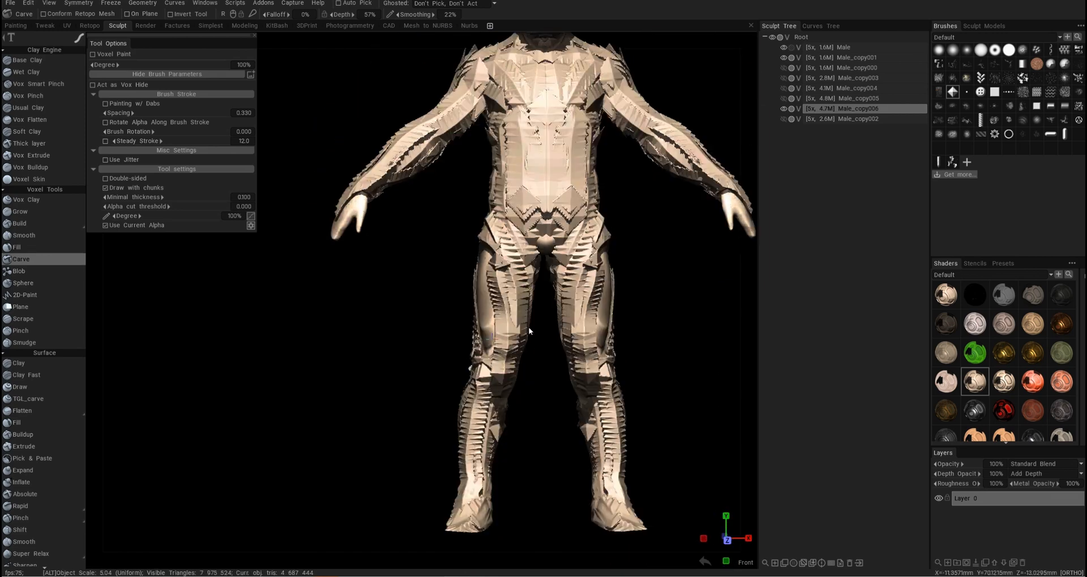
Step: Try a short Carve stroke on the legs and undo it
scroll(558, 272, "up", 4)
scroll(564, 418, "down", 3)
left_click_drag(565, 418, 535, 391, "alt")
mouse_move(513, 400)
left_mouse_down()
mouse_move(518, 237)
mouse_move(458, 410)
mouse_move(474, 364)
left_mouse_up()
scroll(474, 364, "down", 3)
scroll(473, 364, "up", 3)
key("ctrl+z")
Step: Try a long downward Carve stroke along the leg and undo it
left_click_drag(518, 225, 517, 390)
left_click_drag(482, 394, 584, 372, "alt")
scroll(584, 372, "down", 3)
scroll(584, 372, "up", 3)
key("ctrl+z")
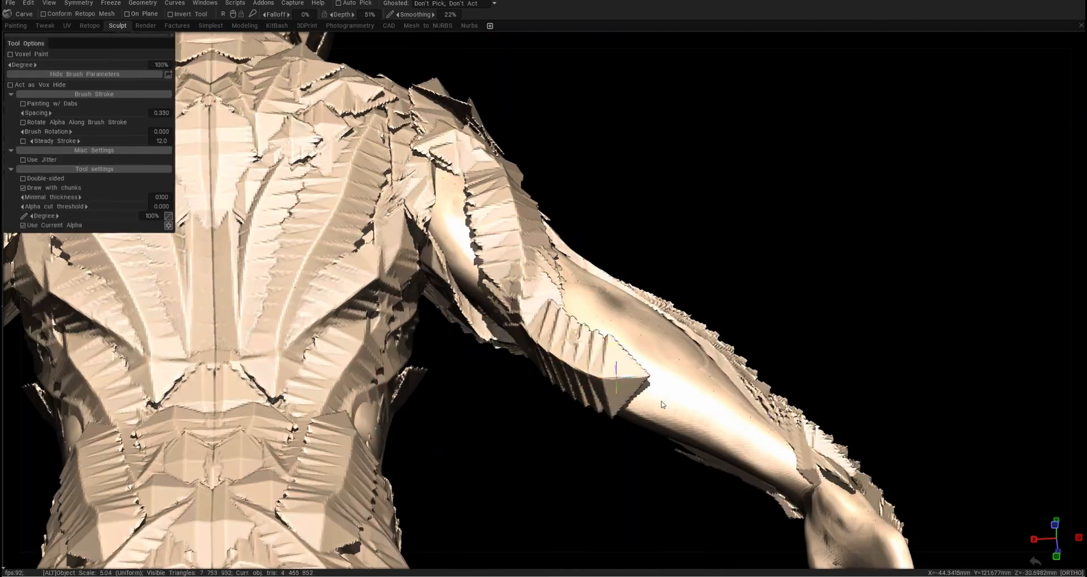
Step: Carve jagged plates over the bare elbow and the back of the forearm
left_click_drag(601, 295, 638, 265, "alt")
scroll(812, 413, "down", 3)
left_click_drag(811, 413, 753, 405, "alt")
scroll(589, 187, "up", 2)
mouse_move(589, 204)
left_mouse_down()
mouse_move(652, 260)
mouse_move(725, 363)
left_mouse_up()
scroll(725, 363, "down", 3)
left_click_drag(640, 346, 517, 227, "alt")
scroll(516, 226, "up", 2)
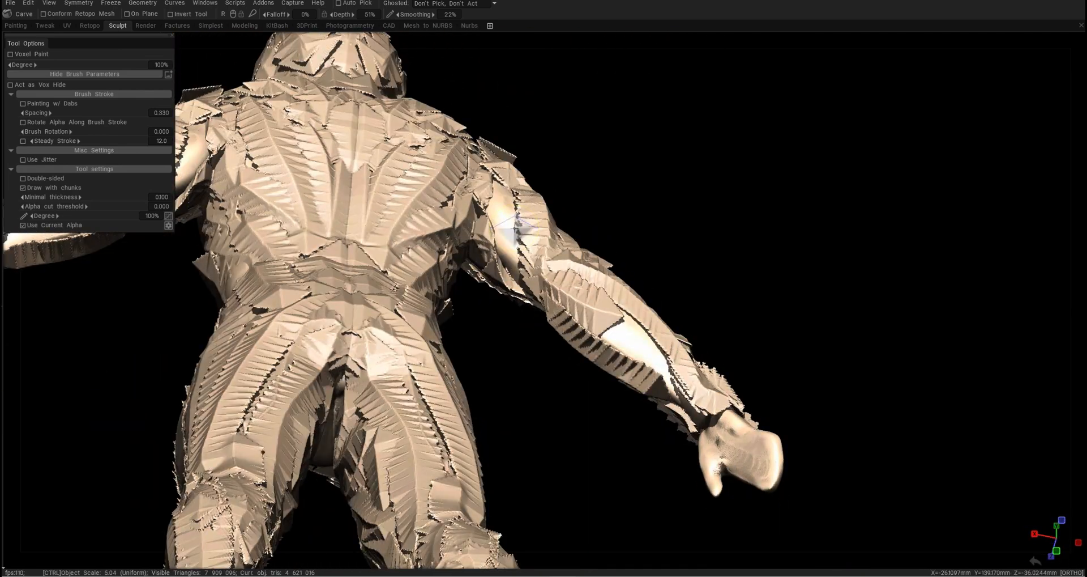
Step: Carve further plates over the remaining bare patches at the back of the upper arm and forearm
scroll(504, 307, "down", 3)
mouse_move(545, 260)
left_mouse_down("alt")
mouse_move(504, 307)
mouse_move(521, 321)
mouse_move(470, 318)
mouse_move(689, 405)
mouse_move(650, 254)
mouse_move(589, 164)
mouse_move(702, 201)
left_mouse_up("alt")
scroll(521, 322, "up", 2)
scroll(649, 254, "down", 2)
scroll(590, 165, "up", 4)
mouse_move(703, 201)
left_mouse_down("alt")
mouse_move(665, 315)
mouse_move(680, 255)
left_mouse_up("alt")
mouse_move(640, 221)
left_mouse_down("ctrl")
mouse_move(714, 289)
mouse_move(660, 256)
left_mouse_up("ctrl")
scroll(663, 258, "up", 2)
mouse_move(592, 245)
left_mouse_down("ctrl")
mouse_move(653, 293)
mouse_move(629, 283)
left_mouse_up("ctrl")
left_click_drag(629, 284, 595, 280, "alt")
left_click_drag(685, 295, 700, 306, "alt+shift")
scroll(701, 306, "down", 8)
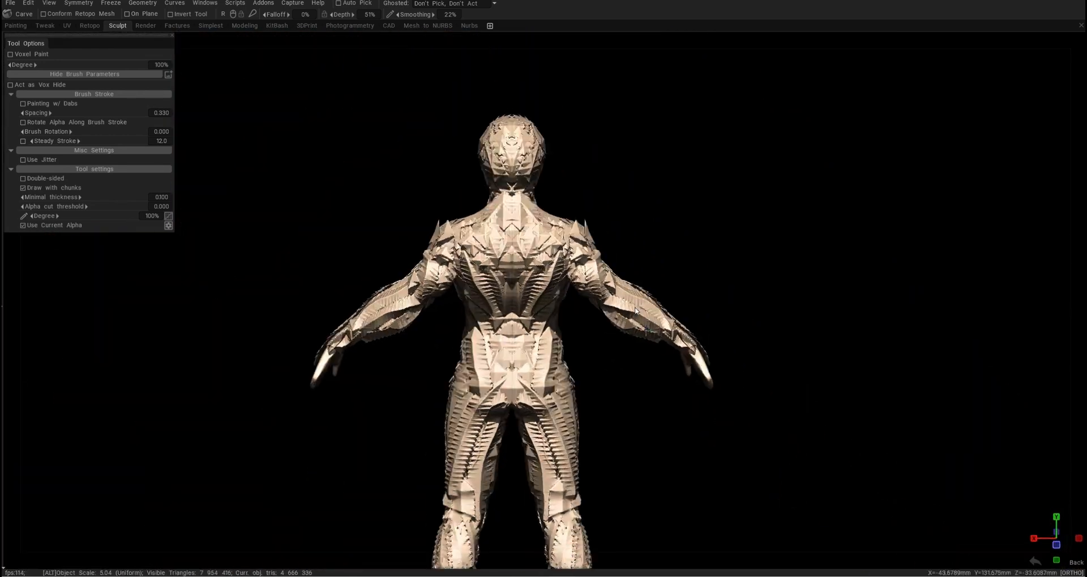
Step: Hide the plating along the underside and back of the forearm with the Vox Hide lasso
scroll(700, 315, "up", 5)
key("m")
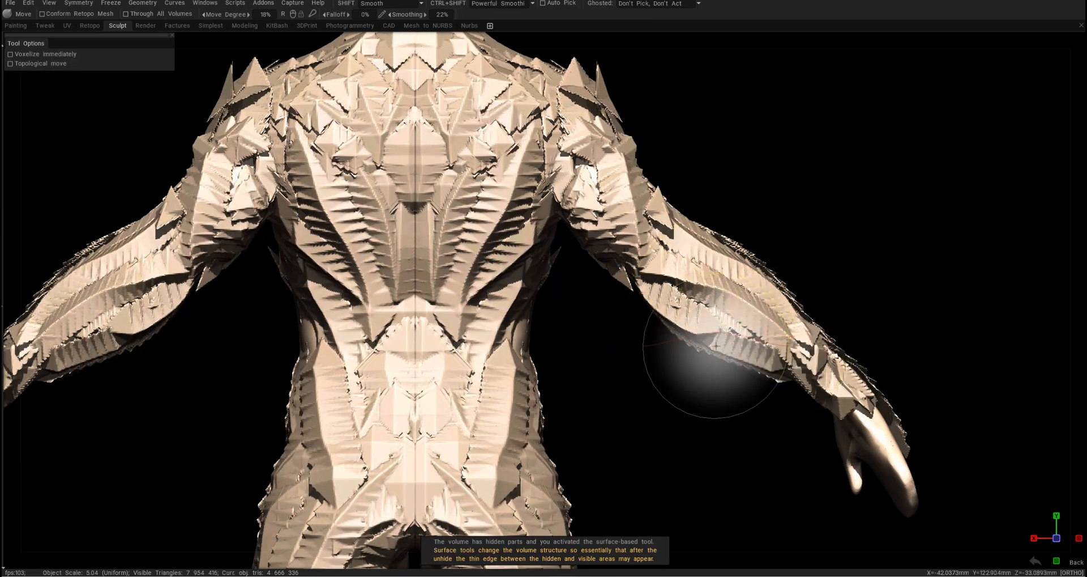
scroll(791, 311, "down", 6)
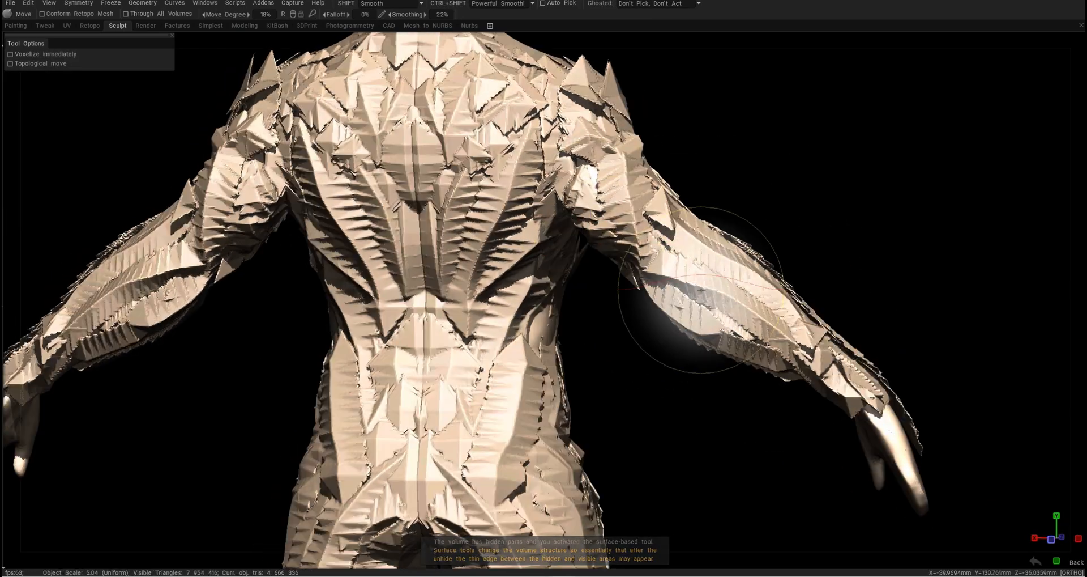
key("h")
key("e")
left_click(765, 324)
mouse_move(765, 324)
left_mouse_down("alt")
mouse_move(676, 350)
mouse_move(713, 327)
mouse_move(680, 323)
left_mouse_up("alt")
scroll(623, 306, "up", 5)
mouse_move(807, 407)
left_mouse_down()
mouse_move(647, 311)
mouse_move(651, 356)
left_mouse_up()
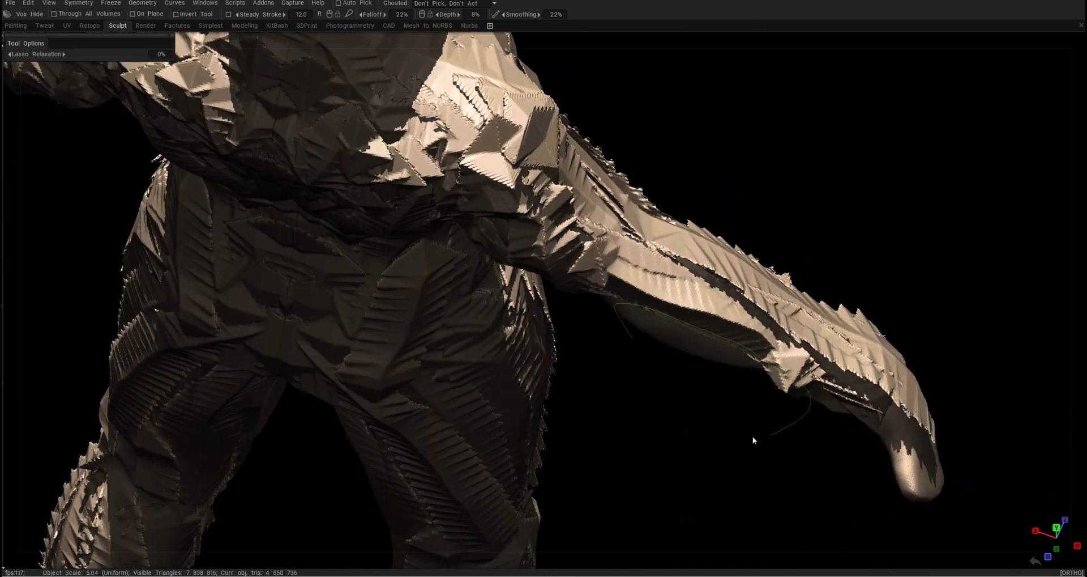
left_click_drag(754, 440, 634, 339)
Step: Carve new plates over the exposed forearm patch, with the Carve depth at 51%
left_click_drag(652, 340, 668, 169, "alt")
key("c")
key("ctrl+z")
key("ctrl+z")
key("ctrl+y")
key("ctrl+y")
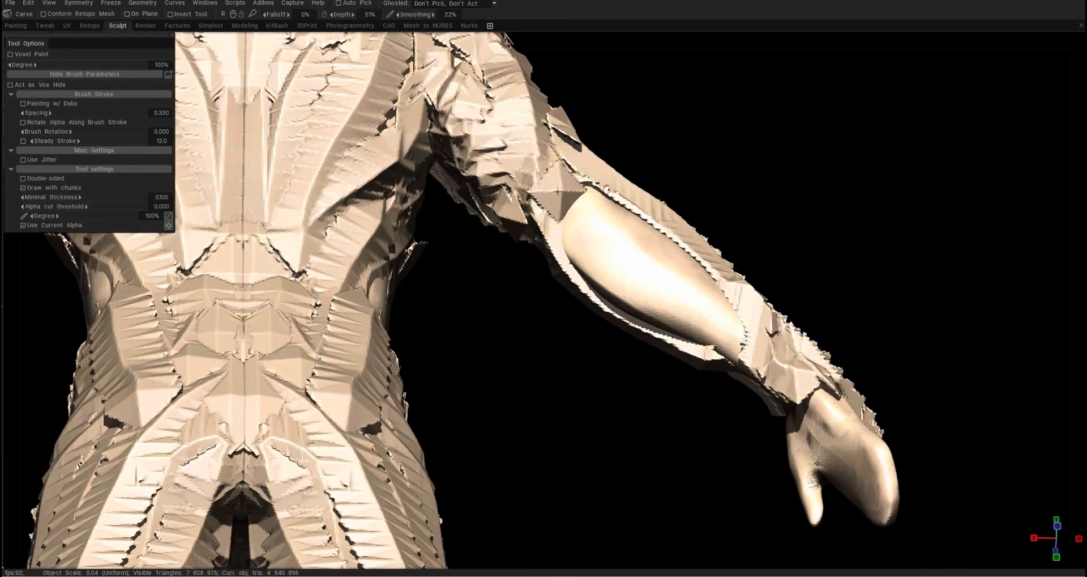
scroll(667, 261, "down", 5)
scroll(583, 256, "up", 3)
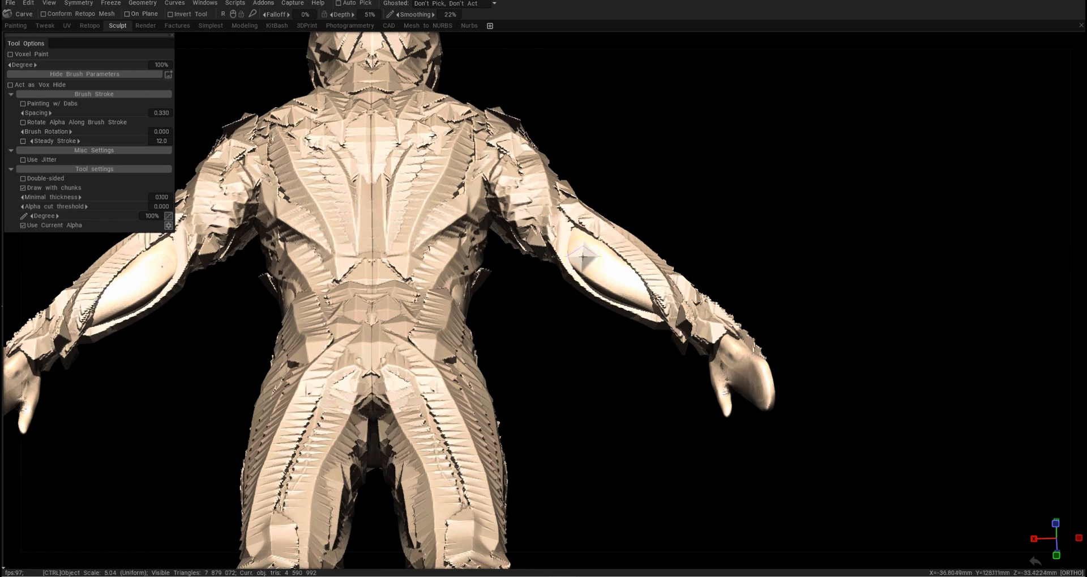
scroll(610, 237, "down", 4)
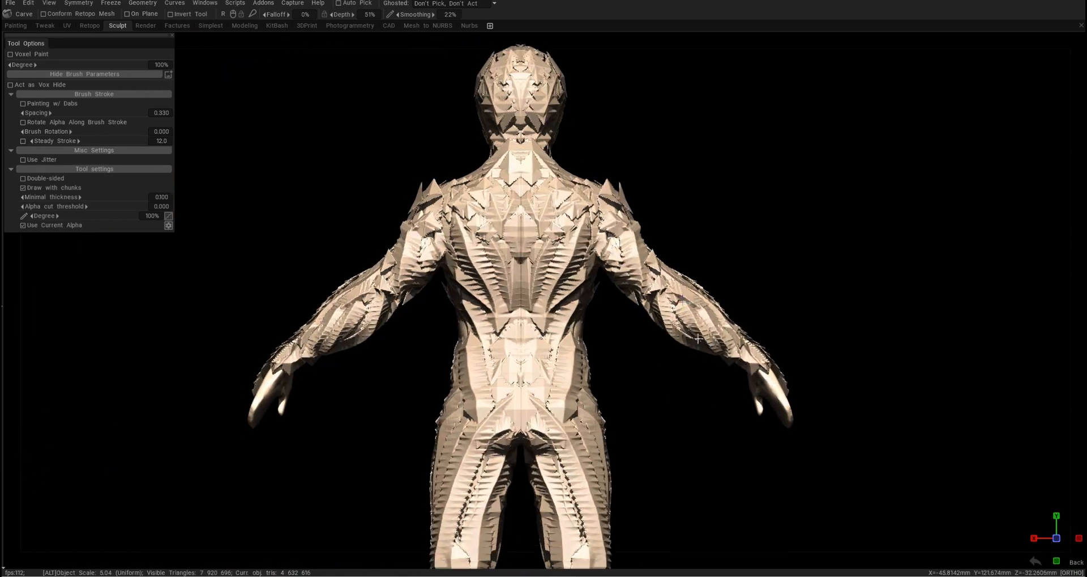
Step: Build up and even out the forearm plating with the Fill brush
scroll(737, 317, "up", 5)
left_click_drag(740, 320, 723, 300, "ctrl")
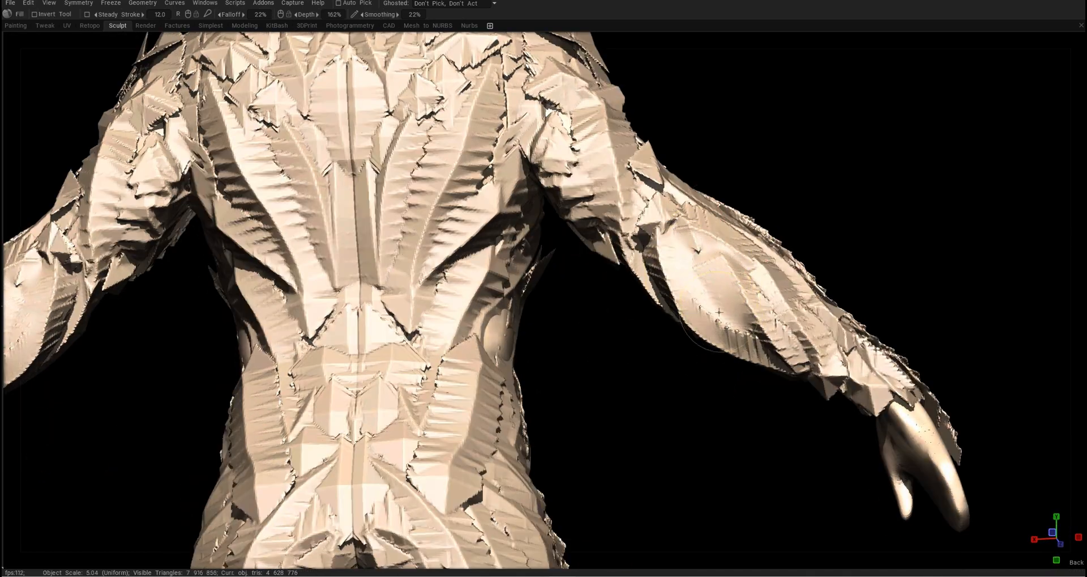
scroll(719, 312, "down", 5)
scroll(719, 310, "up", 5)
scroll(718, 307, "down", 1)
scroll(718, 307, "up", 2)
left_click_drag(760, 306, 746, 269)
mouse_move(753, 286)
left_mouse_down("alt")
mouse_move(689, 328)
mouse_move(926, 329)
mouse_move(789, 354)
left_mouse_up("alt")
scroll(689, 328, "down", 2)
scroll(789, 354, "down", 2)
scroll(789, 354, "down", 1)
scroll(732, 346, "up", 3)
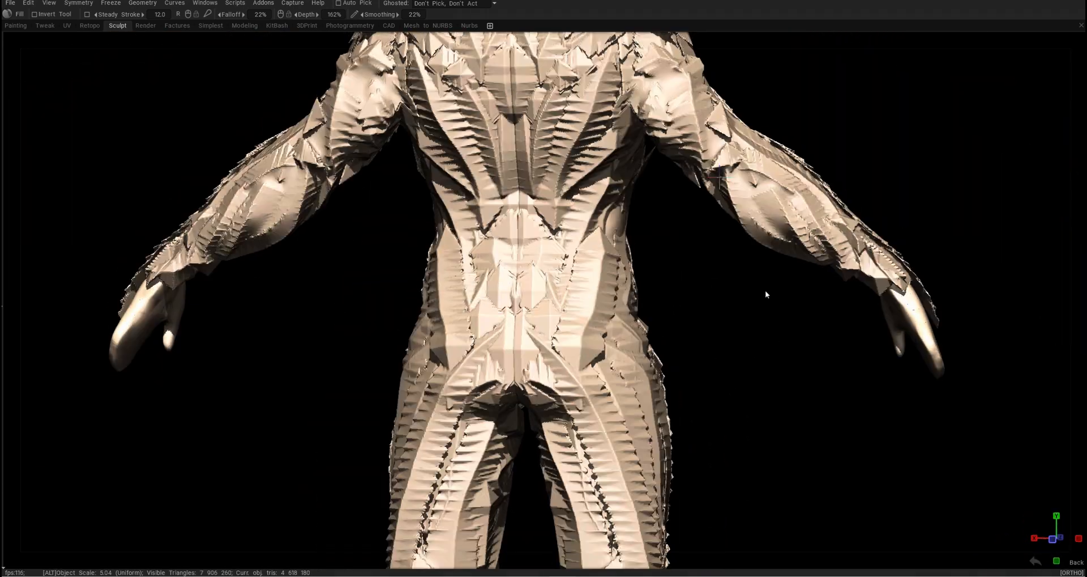
scroll(810, 260, "down", 2)
Step: Hide the filled forearm plating with Vox Hide and recarve the exposed patch
left_click(810, 260)
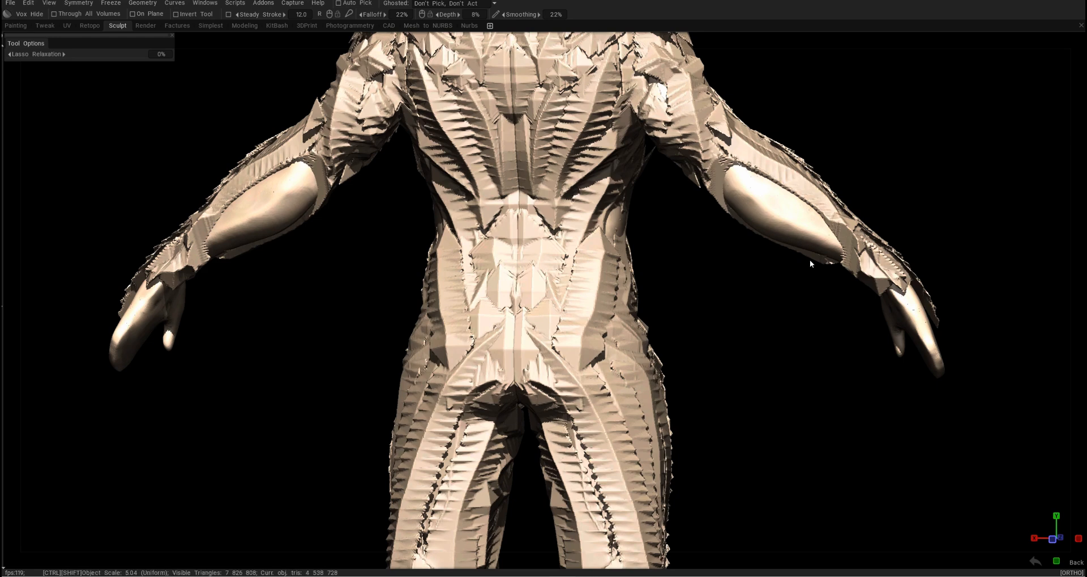
scroll(718, 415, "up", 4)
scroll(718, 415, "down", 4)
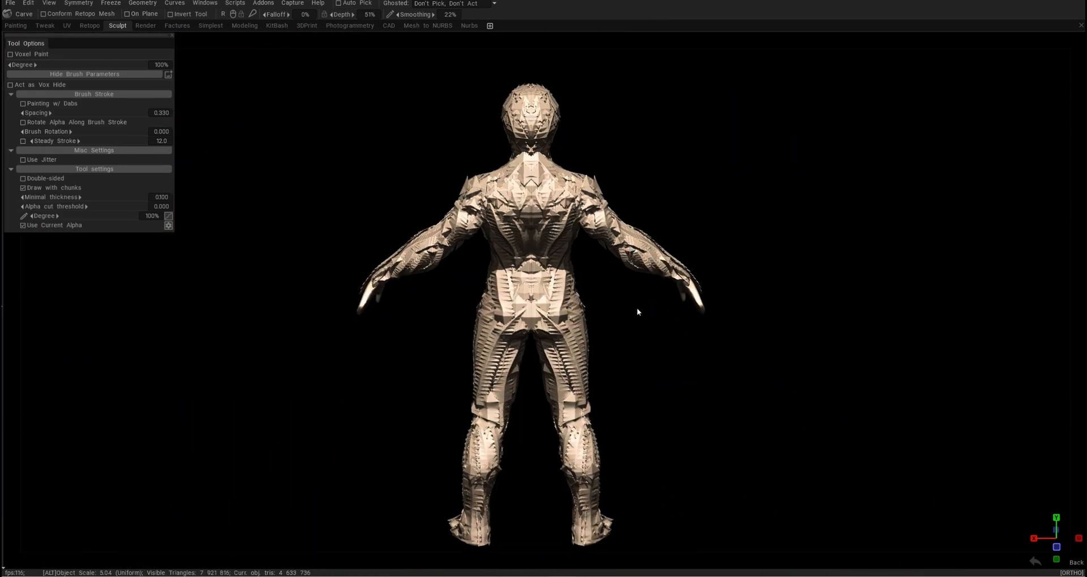
Step: Hide the rough plating on the calves with the Vox Hide lasso
left_click_drag(627, 303, 716, 338)
left_click_drag(618, 347, 621, 378)
right_click_drag(621, 377, 674, 398)
mouse_move(674, 398)
left_mouse_down()
mouse_move(770, 248)
mouse_move(747, 135)
left_mouse_up()
key("h")
left_click_drag(784, 446, 789, 440)
mouse_move(790, 439)
left_mouse_down()
mouse_move(617, 191)
mouse_move(556, 196)
mouse_move(705, 273)
left_mouse_up()
key("h")
Step: Carve ribbed plates down the backs of the calves with the Carve depth at 22%
left_click_drag(731, 451, 697, 249, "alt")
left_click_drag(696, 249, 758, 272, "alt")
left_click_drag(758, 272, 816, 345, "alt")
right_click_drag(818, 345, 798, 295, "alt")
left_click_drag(798, 294, 781, 330, "alt")
middle_click_drag(782, 330, 796, 380, "alt")
right_click_drag(797, 381, 665, 386, "alt")
left_click_drag(665, 386, 709, 324, "alt")
mouse_move(709, 324)
right_mouse_down("alt")
mouse_move(590, 333)
mouse_move(502, 288)
right_mouse_up("alt")
left_click_drag(496, 285, 509, 293, "alt")
mouse_move(509, 293)
right_mouse_down()
mouse_move(480, 271)
mouse_move(652, 368)
mouse_move(544, 149)
right_mouse_up()
mouse_move(544, 149)
left_mouse_down()
mouse_move(522, 181)
mouse_move(542, 134)
left_mouse_up()
left_click_drag(571, 169, 579, 198, "ctrl")
right_click_drag(579, 198, 596, 185, "alt")
left_click_drag(537, 146, 579, 195)
right_click_drag(579, 195, 615, 289, "alt")
middle_click_drag(615, 288, 583, 225, "alt")
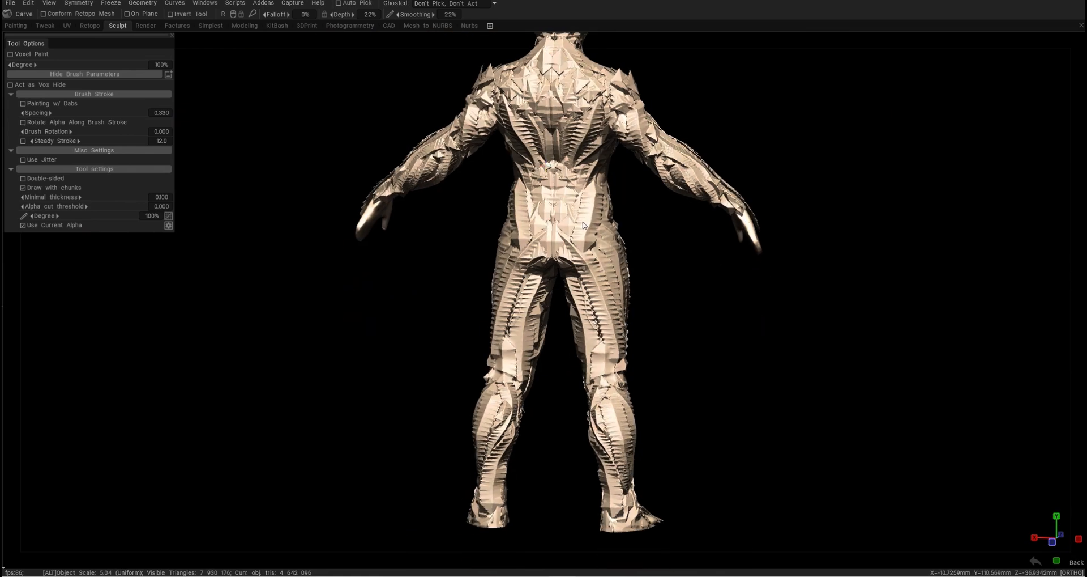
Step: Hide the uneven, gapped plating on the shins with the Vox Hide lasso
left_click_drag(607, 213, 660, 245, "alt")
left_click_drag(696, 356, 637, 309, "alt")
right_click_drag(637, 309, 612, 346, "alt")
middle_click_drag(611, 346, 547, 222, "alt")
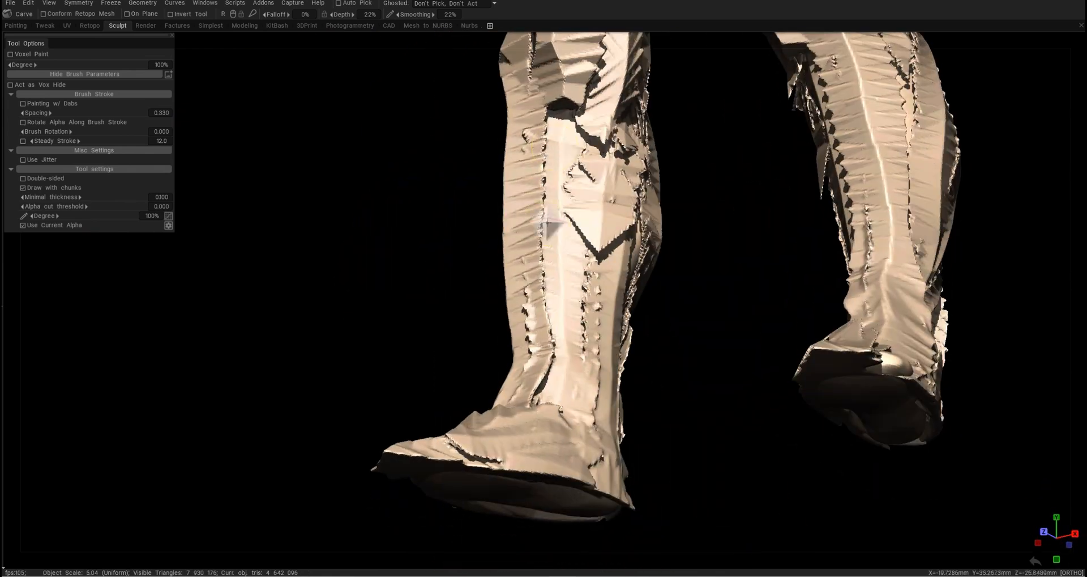
mouse_move(584, 239)
left_mouse_down("alt")
mouse_move(645, 339)
mouse_move(665, 306)
mouse_move(649, 272)
left_mouse_up("alt")
key("h")
mouse_move(649, 272)
left_mouse_down()
mouse_move(591, 331)
mouse_move(637, 306)
left_mouse_up()
mouse_move(637, 306)
left_mouse_down("alt")
mouse_move(659, 282)
mouse_move(708, 278)
left_mouse_up("alt")
Step: Carve new ribbed plates down the front of the lower legs
left_click_drag(623, 241, 604, 277)
left_click_drag(680, 277, 631, 280, "alt")
right_click_drag(632, 281, 644, 297, "alt")
left_click_drag(645, 297, 696, 300, "alt")
right_click_drag(696, 300, 668, 317, "alt")
left_click_drag(669, 317, 623, 309, "alt")
middle_click_drag(623, 309, 621, 359, "alt")
right_click_drag(621, 360, 614, 340, "alt")
middle_click_drag(615, 340, 604, 326, "alt")
right_click_drag(604, 326, 578, 362, "alt")
Step: Try a Carve stroke along the bare hand and undo it
key("m")
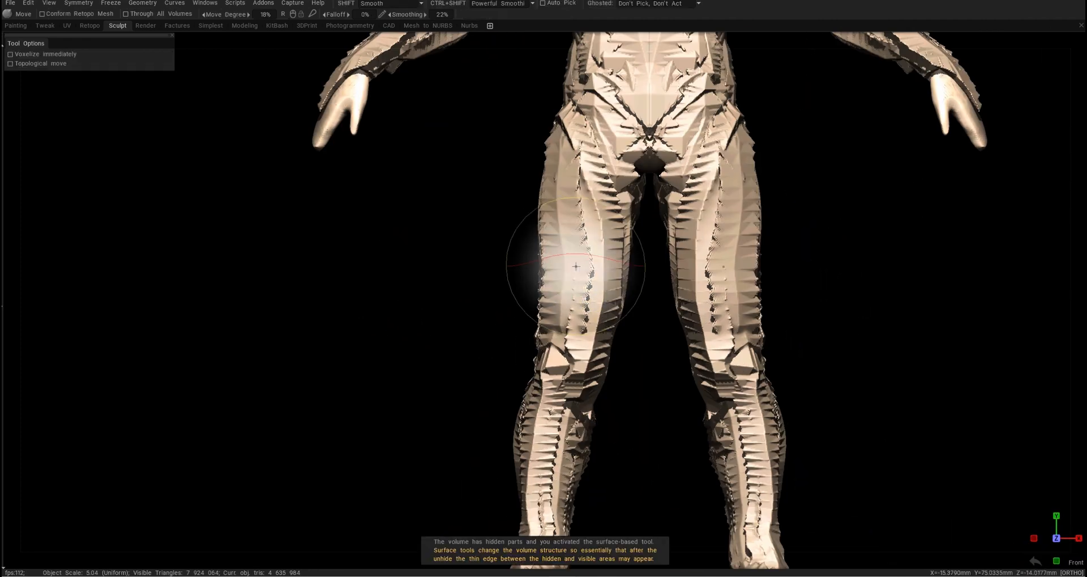
mouse_move(599, 312)
middle_mouse_down()
mouse_move(464, 274)
mouse_move(423, 313)
mouse_move(554, 297)
mouse_move(660, 316)
mouse_move(592, 336)
mouse_move(617, 312)
mouse_move(598, 313)
mouse_move(864, 326)
mouse_move(691, 320)
mouse_move(670, 297)
mouse_move(704, 286)
middle_mouse_up()
scroll(704, 286, "up", 5)
middle_click_drag(631, 361, 901, 199)
key("1")
right_click_drag(635, 191, 635, 169)
left_click_drag(635, 190, 679, 350)
middle_click_drag(678, 350, 671, 260)
key("ctrl+z")
Step: Carve ribbed plates along the thumb and fingers with the Carve depth at 35%
left_click_drag(672, 259, 652, 305)
middle_click_drag(652, 306, 687, 248)
left_click_drag(708, 189, 869, 379)
middle_click_drag(849, 286, 674, 317)
left_click_drag(674, 408, 793, 182)
middle_click_drag(793, 182, 730, 437)
key("ctrl+z")
left_click_drag(731, 437, 574, 262)
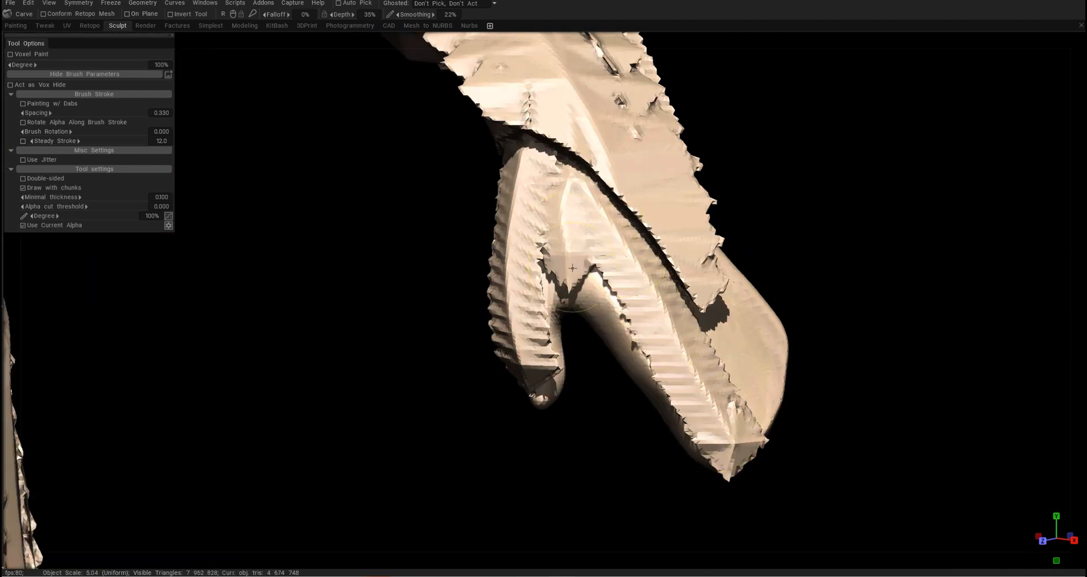
Step: Carve plates over the remaining bare areas of the hand
middle_click_drag(574, 262, 703, 388)
left_click_drag(702, 387, 736, 181)
middle_click_drag(716, 317, 703, 319)
mouse_move(705, 431)
left_mouse_down()
mouse_move(748, 158)
mouse_move(804, 181)
mouse_move(743, 169)
mouse_move(797, 194)
mouse_move(774, 212)
left_mouse_up()
mouse_move(773, 212)
left_mouse_down()
mouse_move(898, 387)
mouse_move(864, 198)
left_mouse_up()
mouse_move(864, 198)
left_mouse_down("alt")
mouse_move(821, 237)
mouse_move(736, 196)
mouse_move(702, 431)
mouse_move(652, 397)
mouse_move(581, 375)
mouse_move(570, 353)
mouse_move(679, 397)
mouse_move(766, 412)
mouse_move(735, 389)
mouse_move(680, 406)
mouse_move(710, 389)
left_mouse_up("alt")
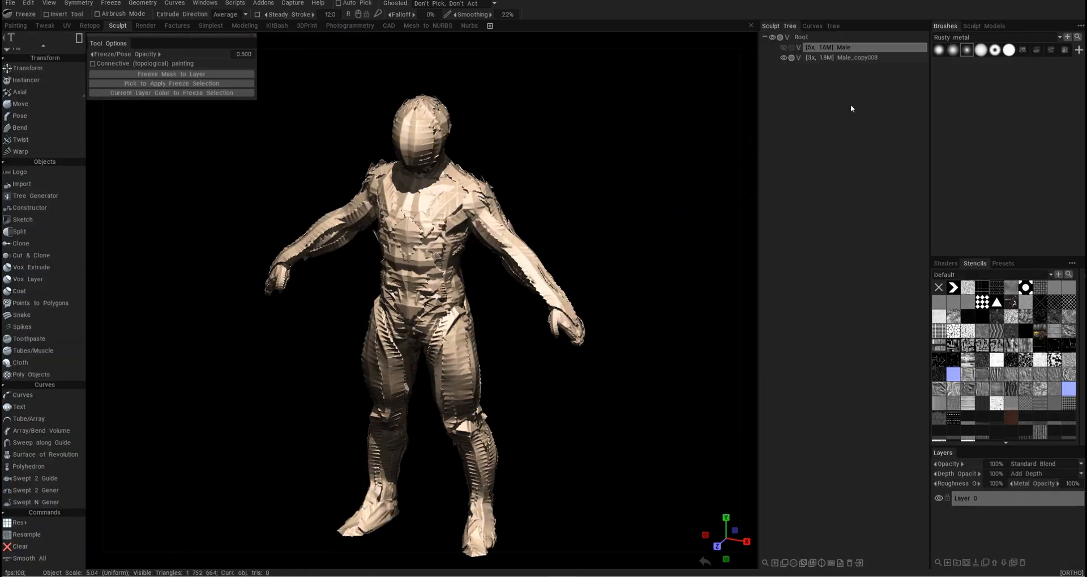
Step: Retopologise the Male_copy008 volume via decimation with a 95.4% reduction
left_click(852, 58)
right_click(852, 58)
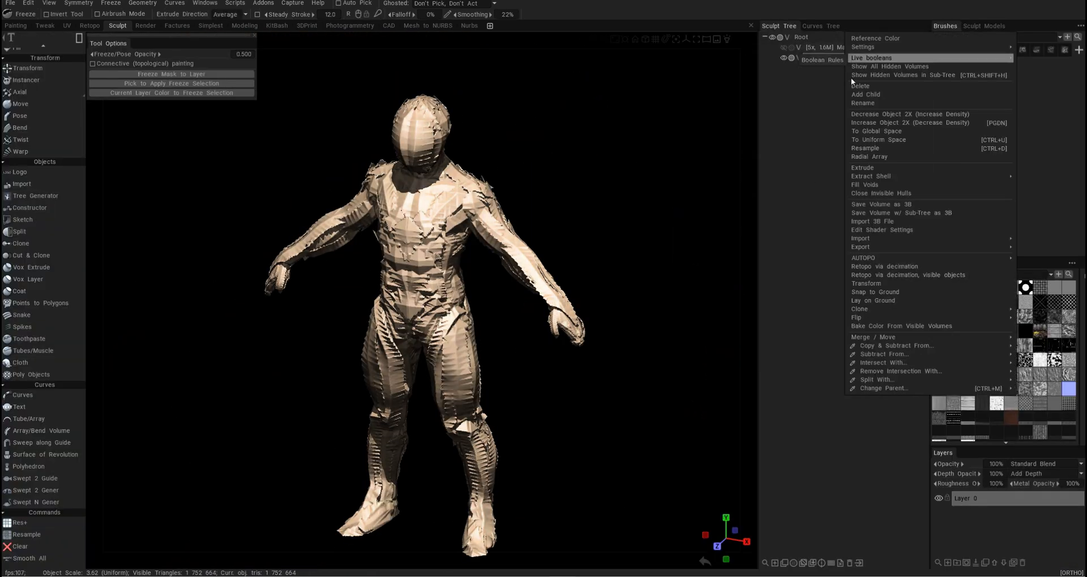
left_click(875, 264)
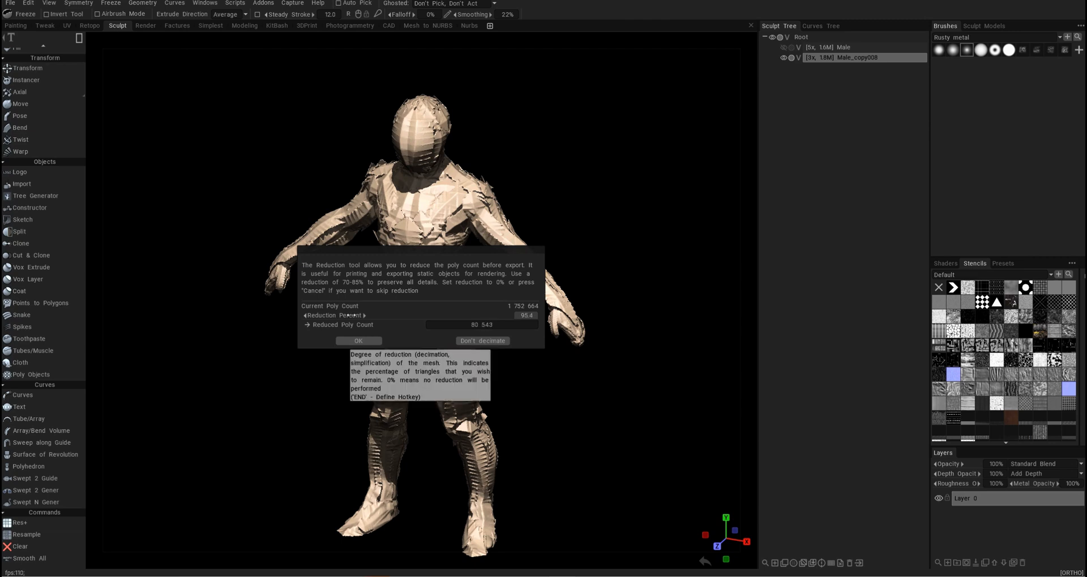
left_click(359, 340)
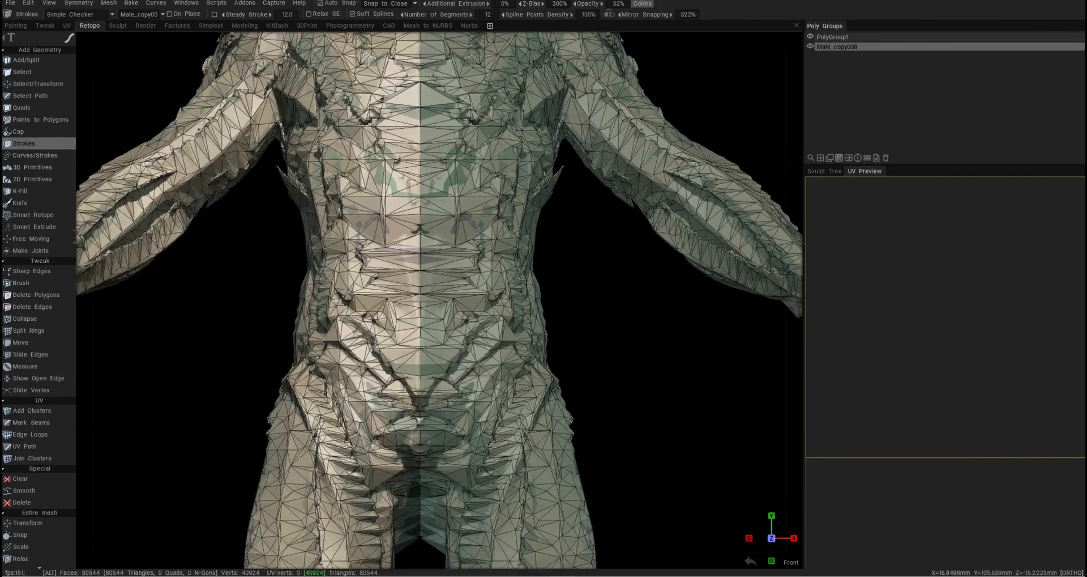
Step: Examine the decimated retopo mesh of the figure from several angles
middle_click_drag(515, 412, 538, 327, "alt")
right_click_drag(538, 327, 515, 339, "alt")
middle_click_drag(514, 339, 530, 267, "alt")
left_click_drag(529, 266, 515, 243, "alt")
right_click_drag(515, 243, 567, 244, "alt")
left_click_drag(566, 244, 456, 335, "alt")
right_click_drag(456, 334, 508, 283, "alt")
left_click_drag(532, 308, 525, 279, "alt")
right_click_drag(525, 278, 476, 267, "alt")
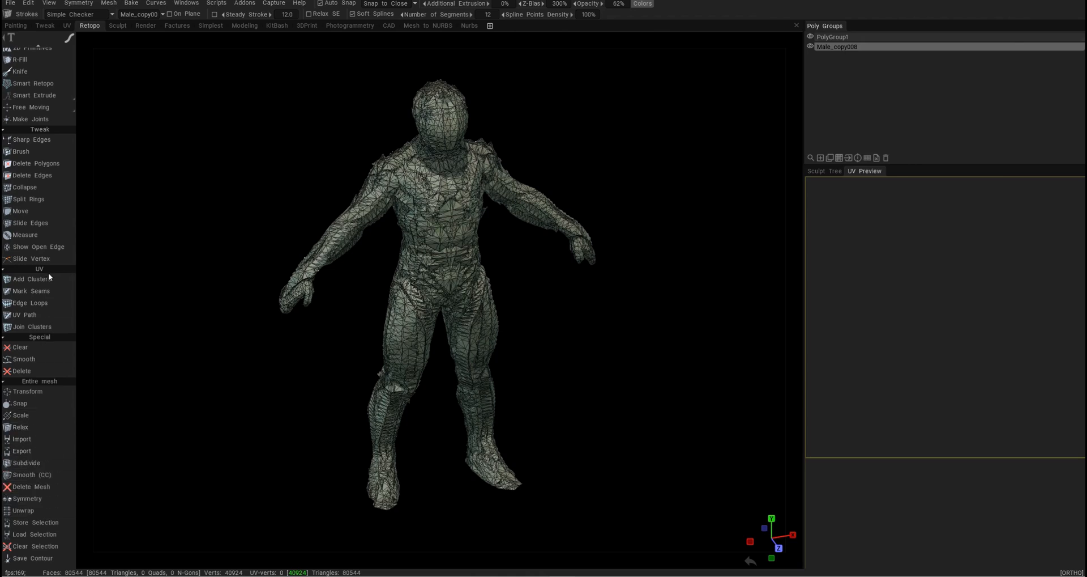
Step: Generate automatic seams and UV islands for the whole decimated figure mesh
left_click(57, 315)
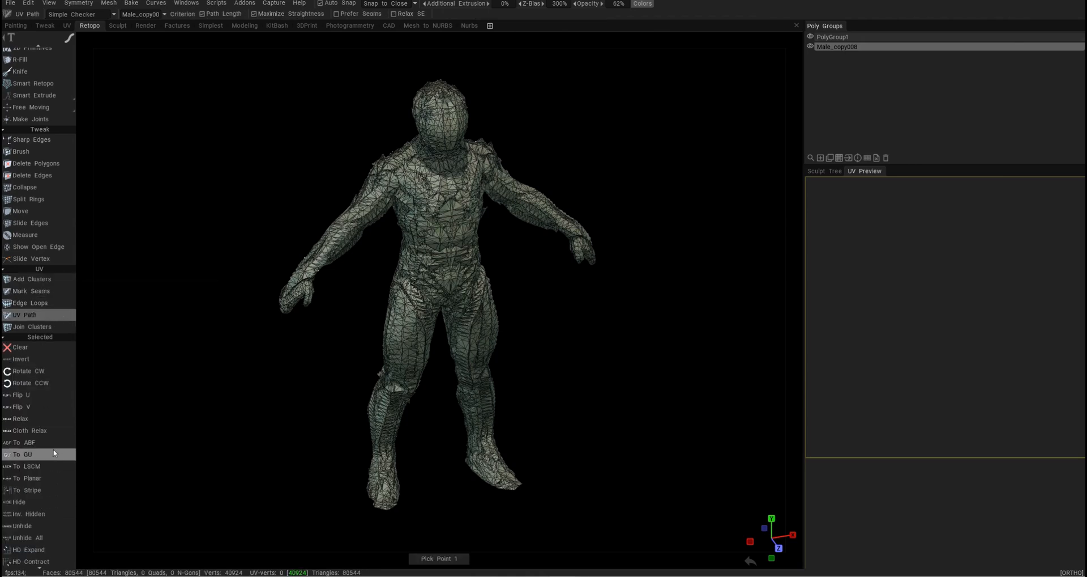
scroll(40, 457, "down", 1)
scroll(37, 476, "down", 3)
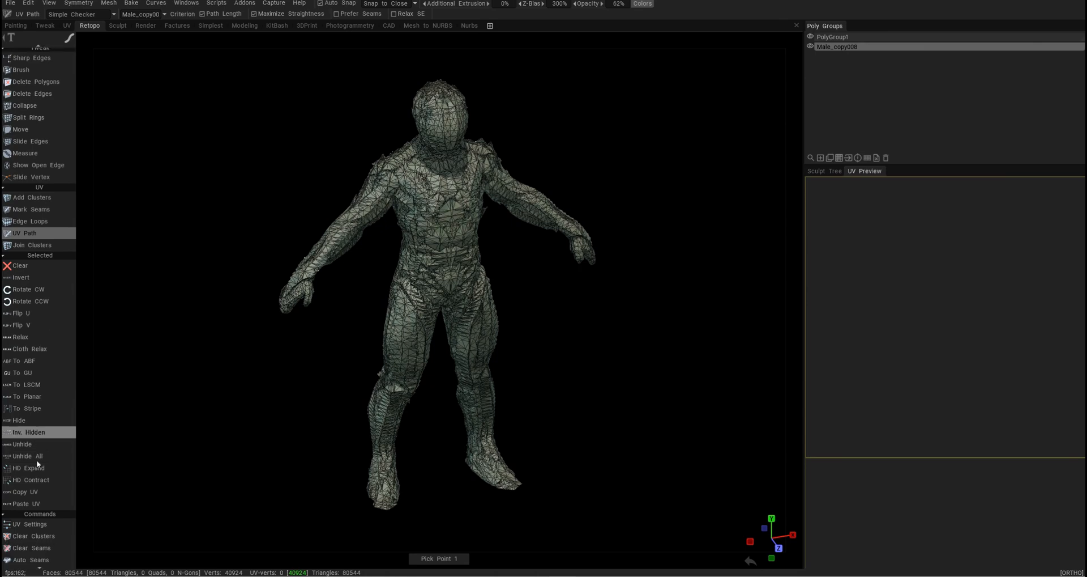
scroll(35, 482, "down", 1)
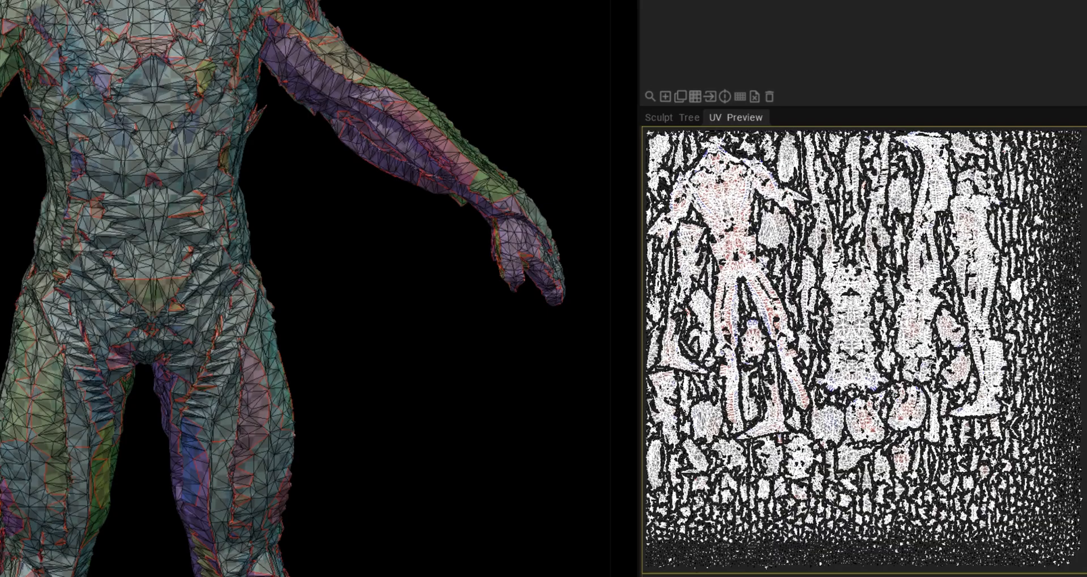
middle_click_drag(289, 317, 342, 403)
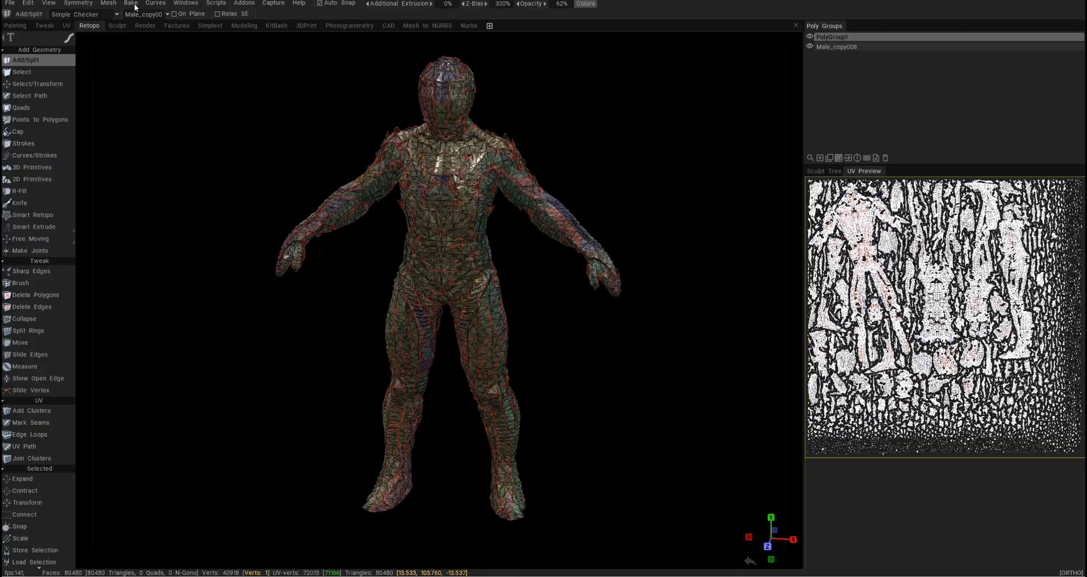
Step: Bake the retopo mesh with a per-pixel normal map, scan depths 10.0 inside and 0.368 outside, and the Unreal Engine normal map preset
left_click(132, 4)
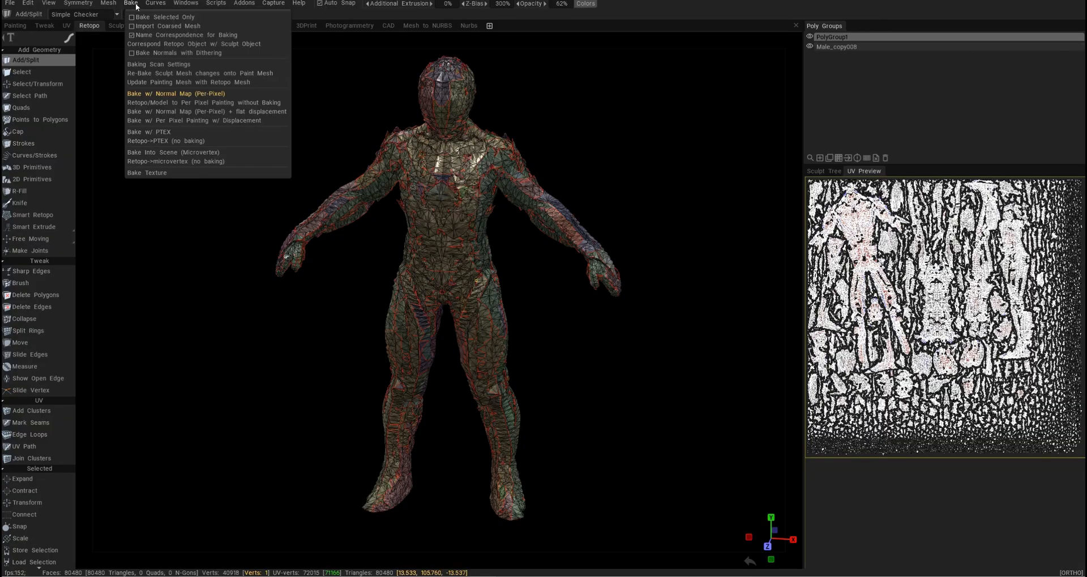
left_click(168, 94)
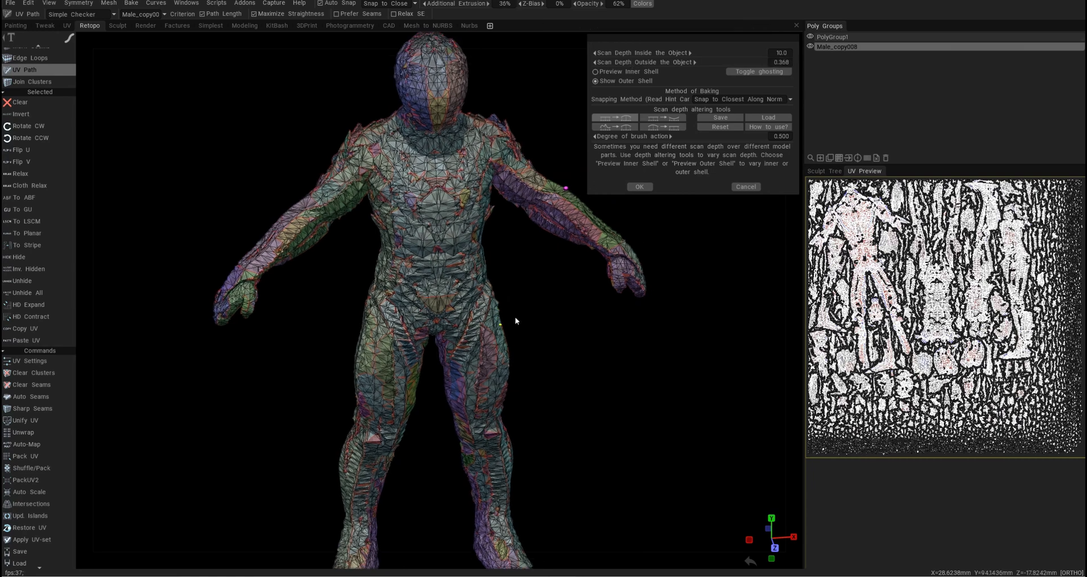
left_click(640, 186)
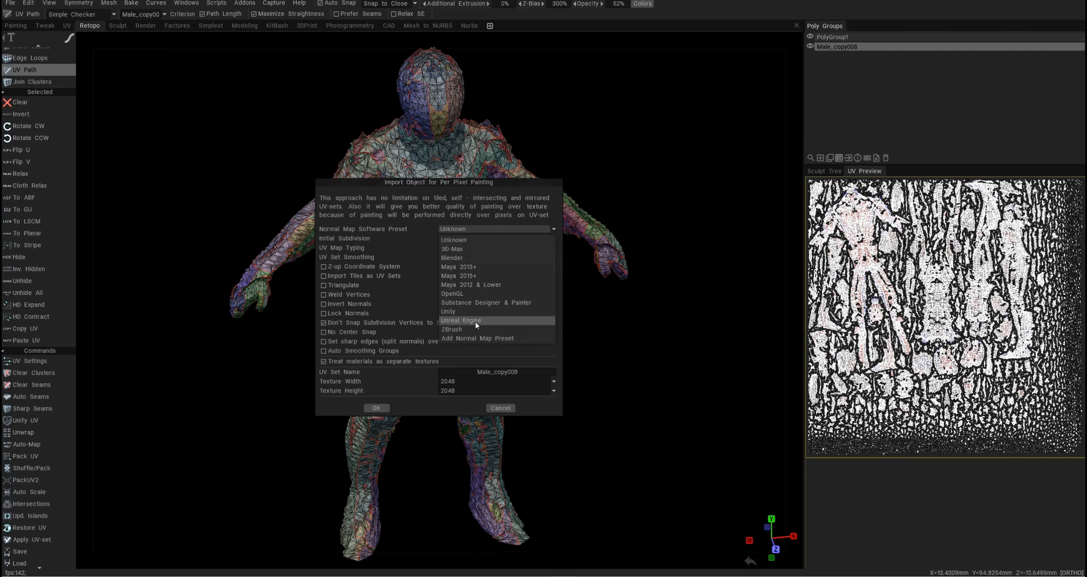
left_click(476, 321)
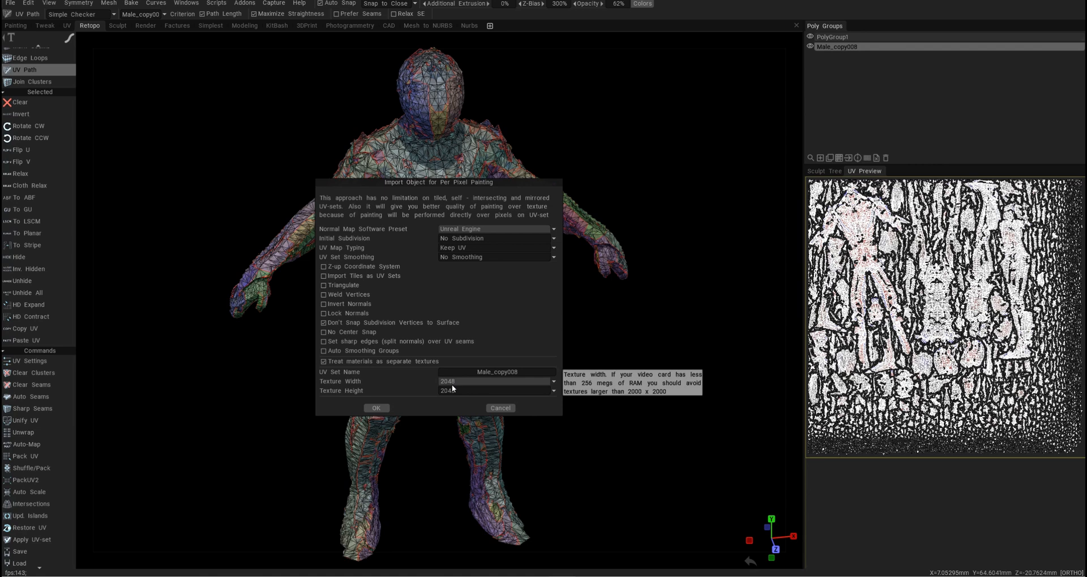
left_click(373, 409)
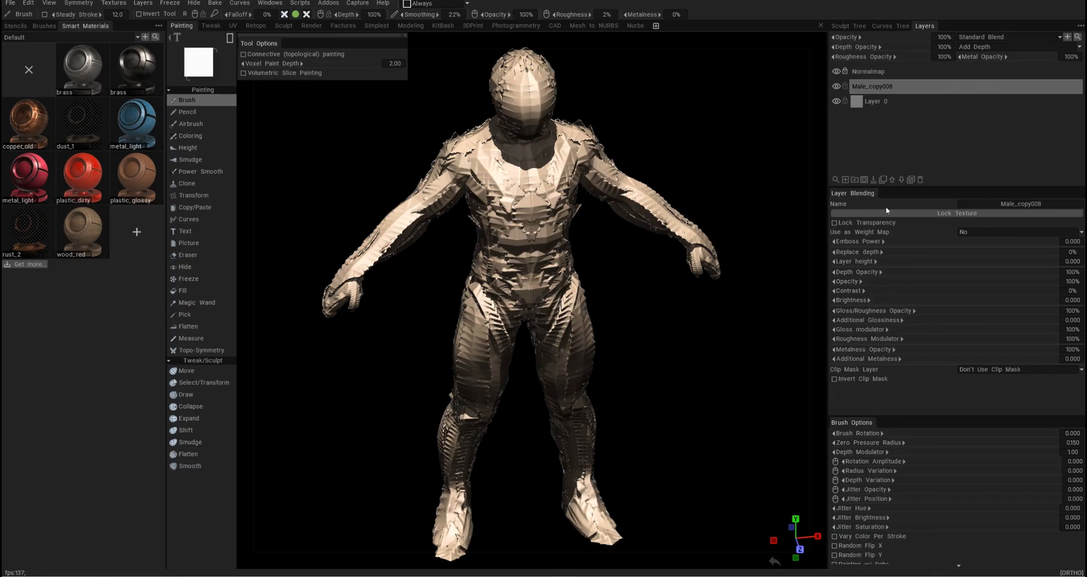
Step: Hide the Male_copy008 sculpt volume so that only the baked paint mesh shows
left_click(846, 25)
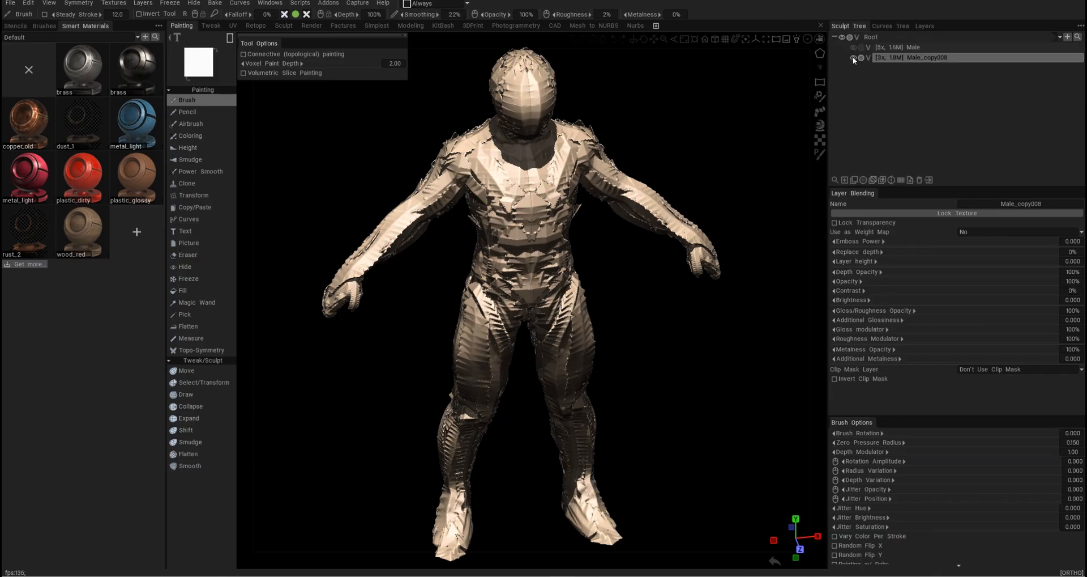
left_click(853, 57)
left_click_drag(716, 182, 497, 286, "alt")
right_click_drag(497, 286, 551, 319, "alt")
left_click_drag(551, 319, 666, 360, "alt")
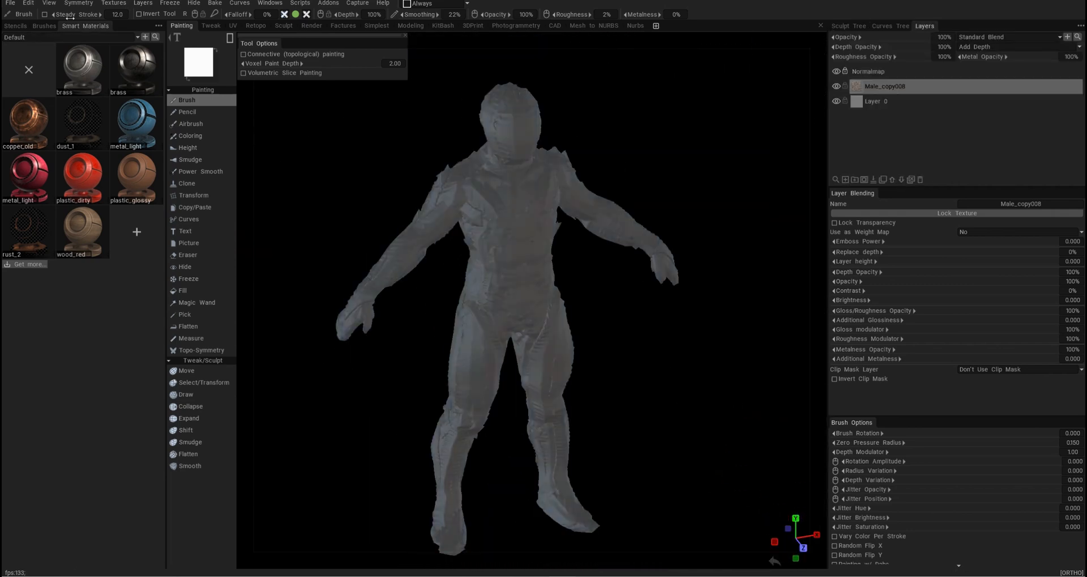
Step: Calculate an ambient occlusion layer for the baked figure
left_click(28, 5)
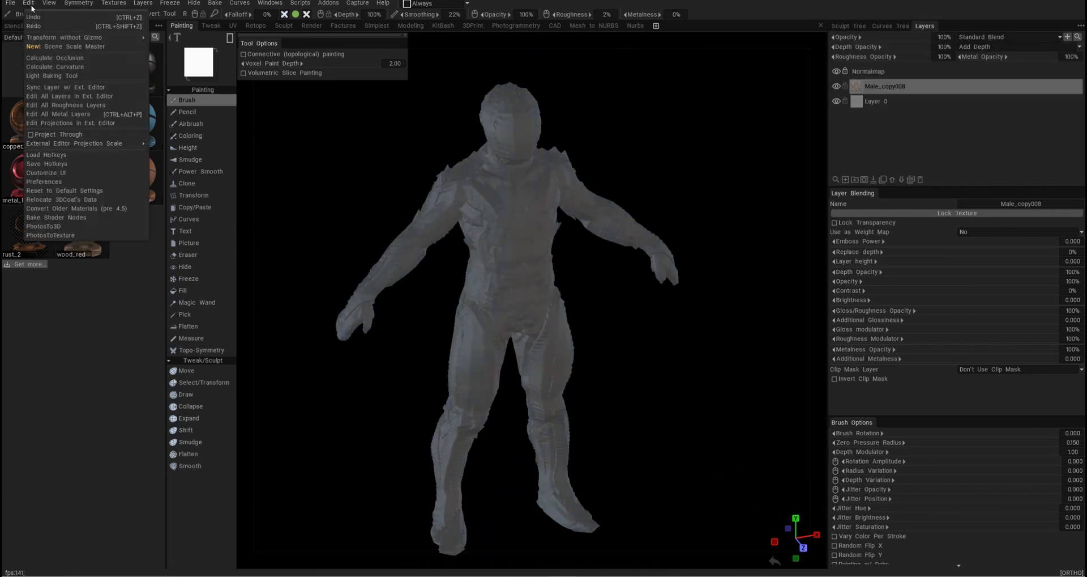
left_click(56, 59)
left_click(465, 358)
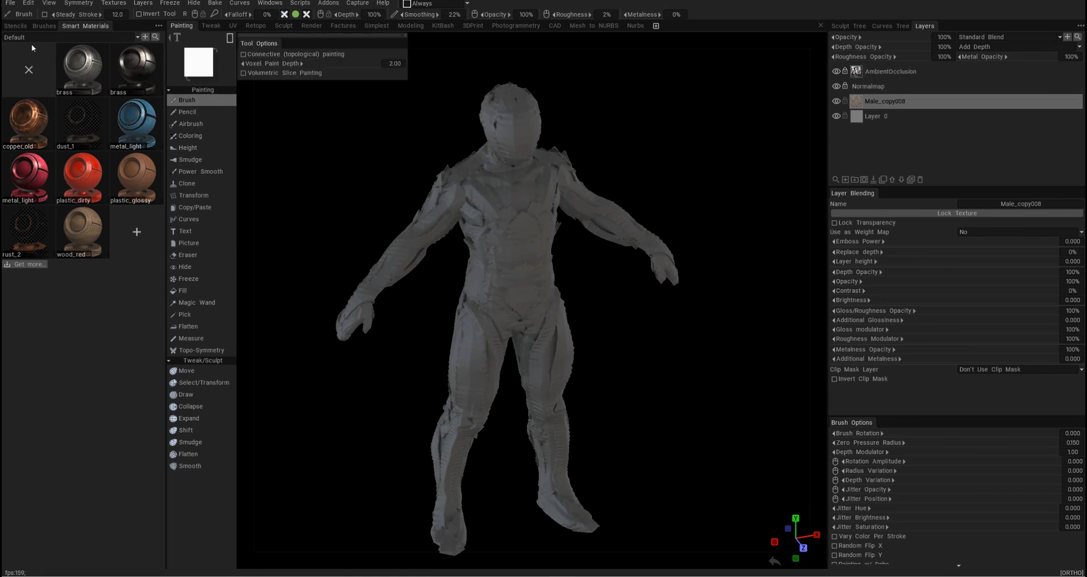
left_click(32, 6)
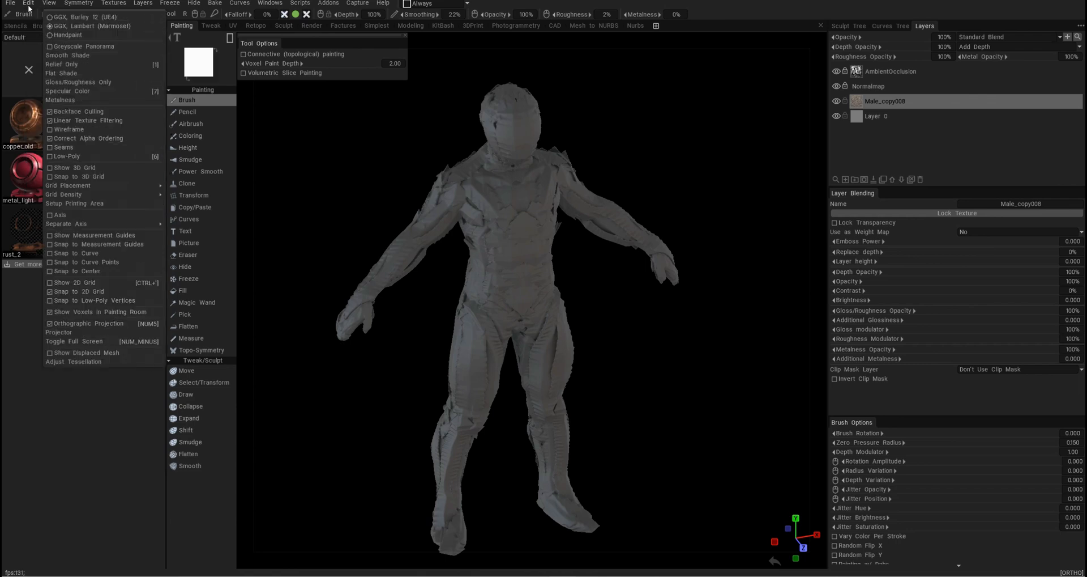
Step: Calculate a Local Curvature RGB map with a sphere of 1600 lights into a new layer, and hide the CavityMap(RGB) layer
left_click(64, 67)
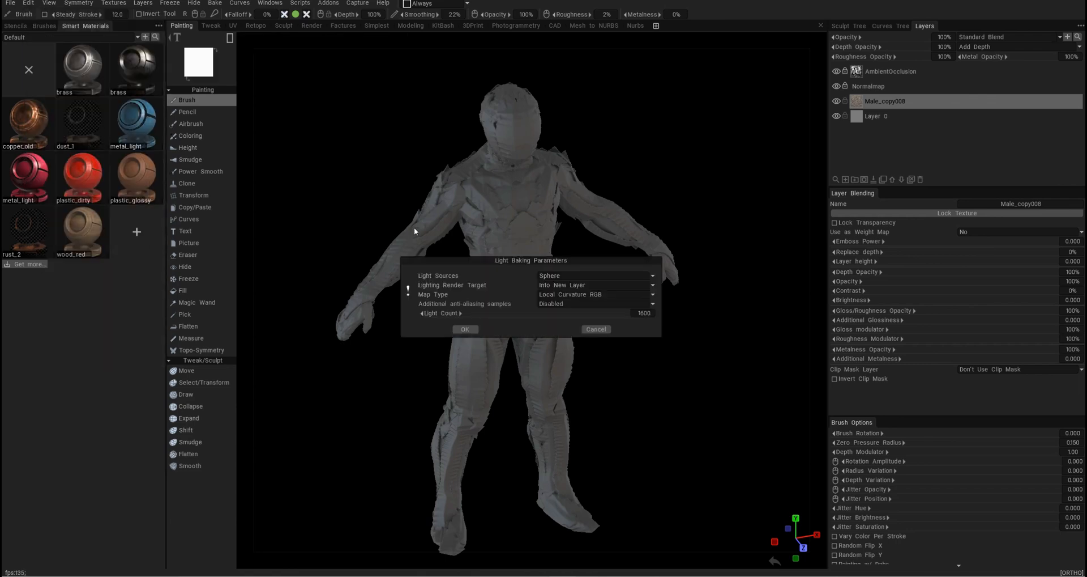
left_click(464, 329)
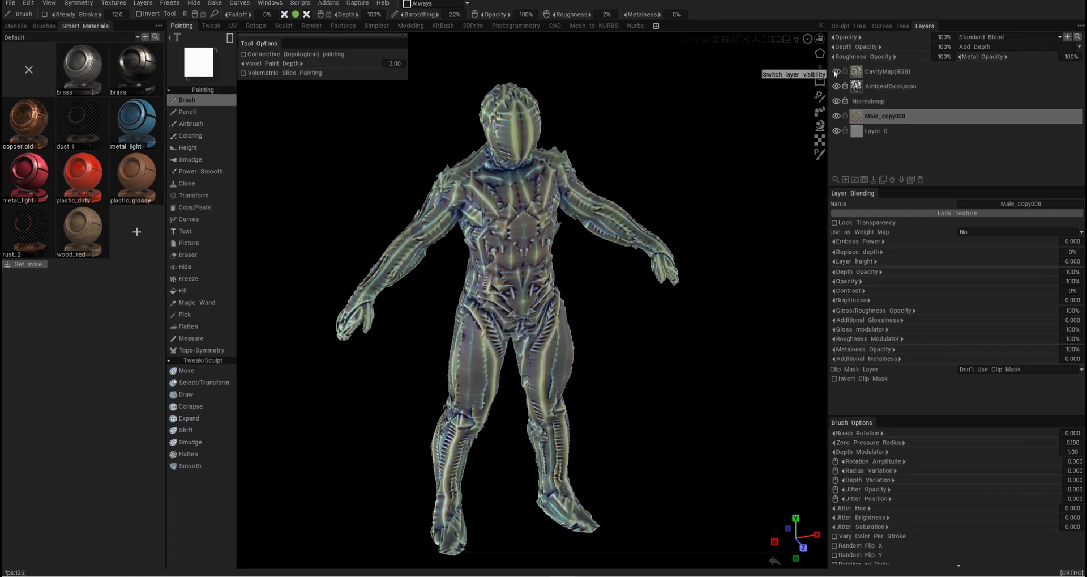
left_click_drag(510, 343, 636, 317, "alt")
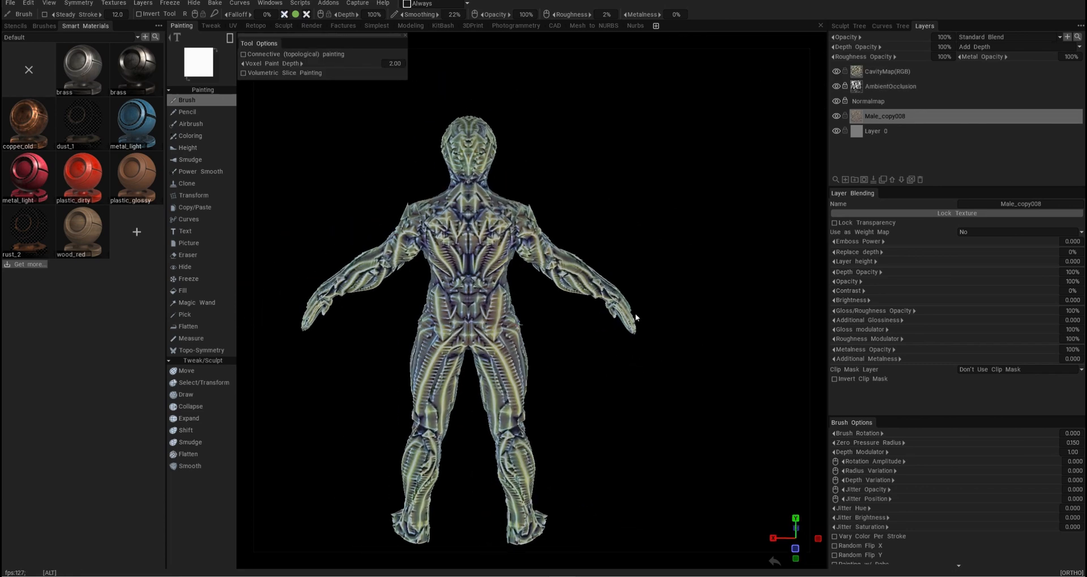
left_click(836, 72)
left_click_drag(602, 405, 631, 368, "alt")
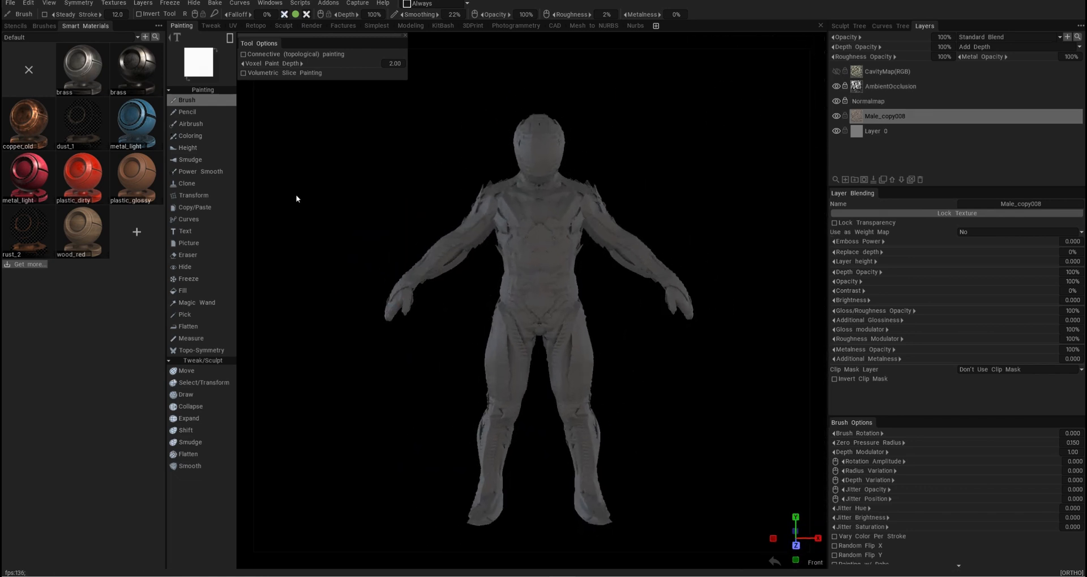
Step: Select the dark brass smart material, centre its preview over the front of the figure, and switch the viewport's environment lighting
left_click_drag(777, 243, 691, 176)
scroll(571, 373, "up", 4)
scroll(571, 365, "down", 4)
left_click_drag(571, 364, 510, 362, "alt")
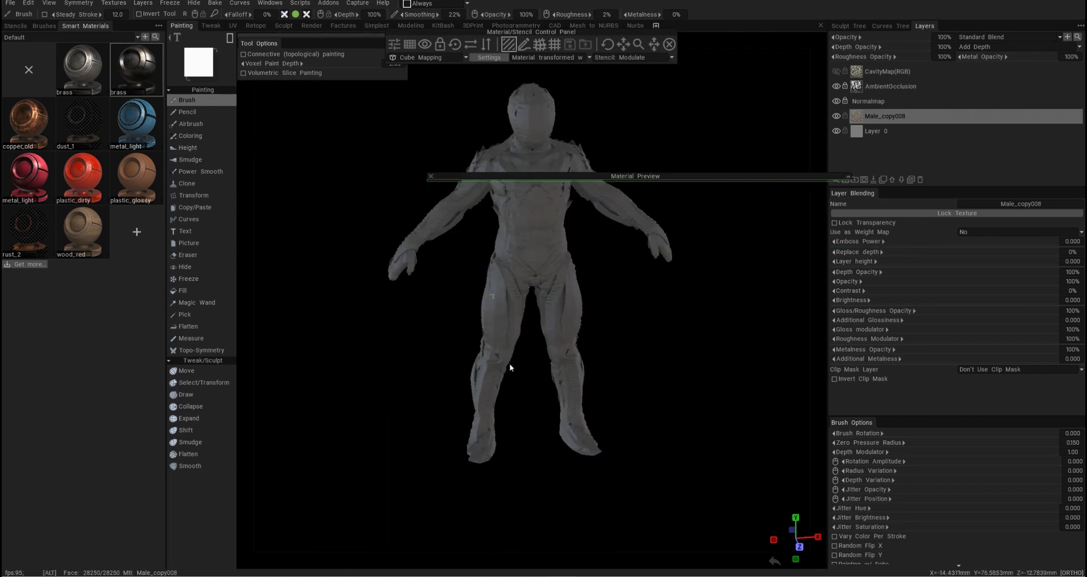
middle_click_drag(509, 362, 516, 449, "alt")
left_click_drag(848, 179, 761, 151)
left_click_drag(622, 243, 787, 17, "alt")
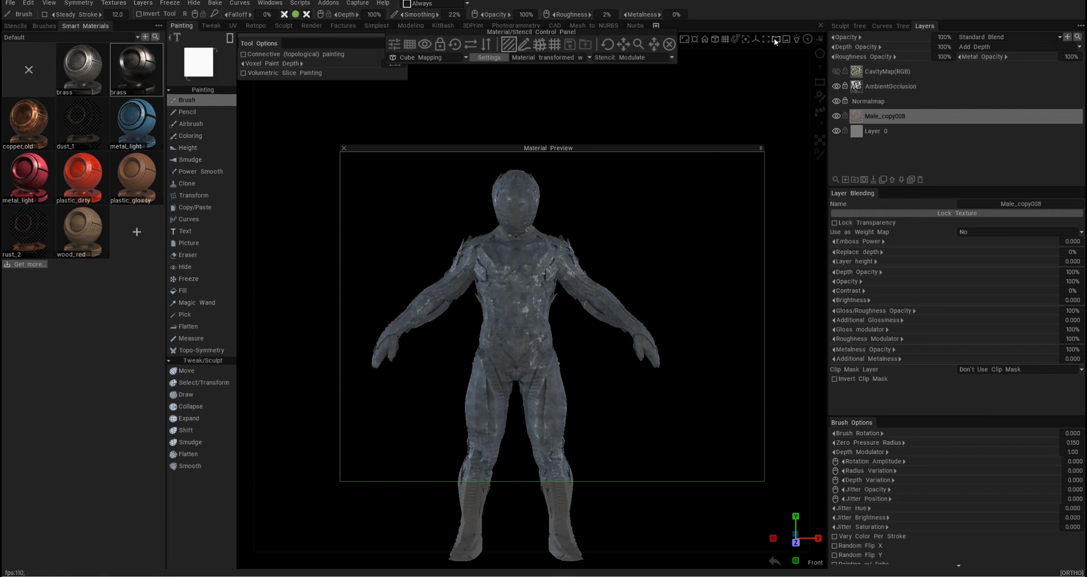
mouse_move(777, 40)
left_click(841, 94)
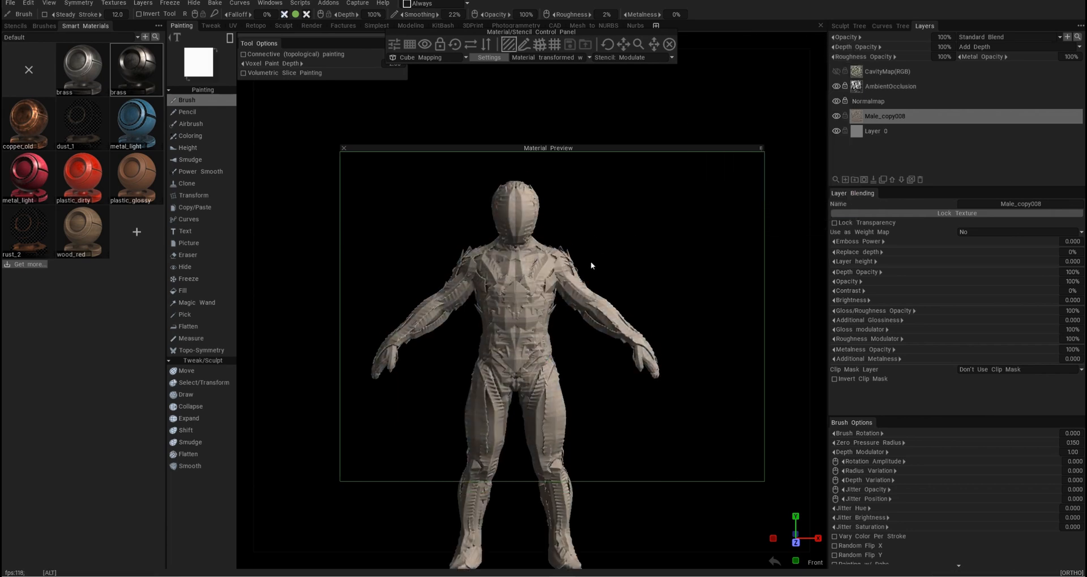
Step: Enable the depth and roughness channels and fill the figure's Male_copy008 layer with the dark brass smart material
scroll(419, 394, "down", 1)
left_click(307, 14)
left_click(284, 14)
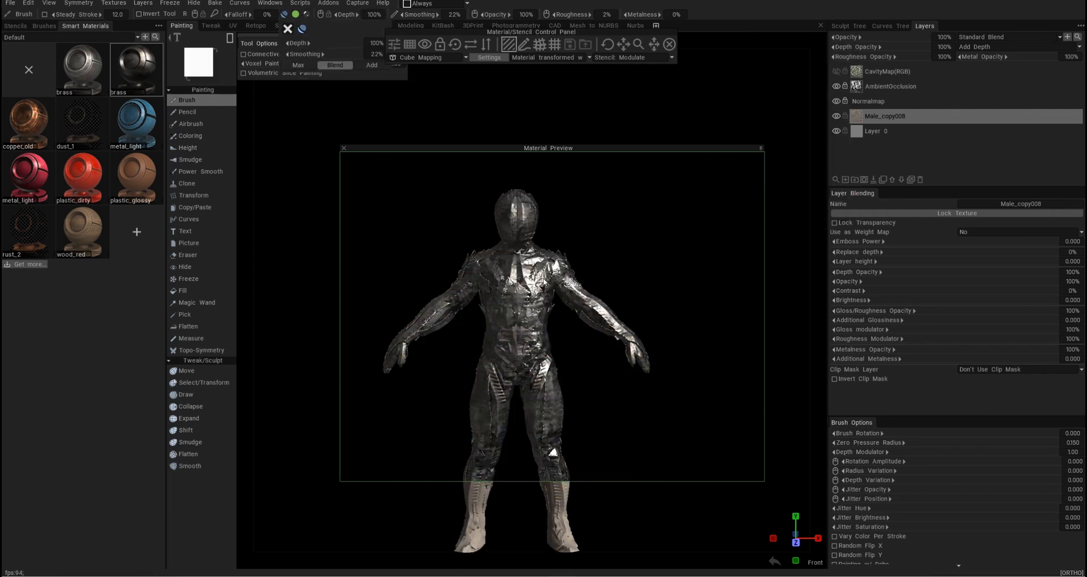
scroll(707, 316, "down", 1)
left_click_drag(572, 368, 585, 409, "alt")
scroll(584, 410, "down", 1)
middle_click_drag(585, 409, 588, 344, "alt")
key("e")
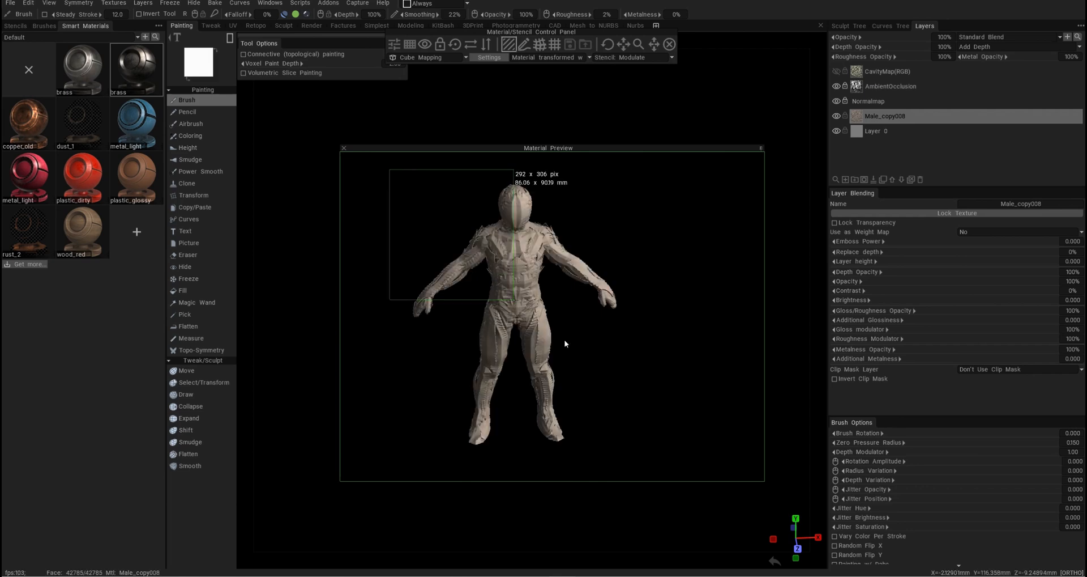
left_click_drag(629, 334, 469, 336, "alt")
Step: Add a new layer above Male_copy008, pick MTL01493_Metal from the Metal smart materials, and preview it up close on the torso
left_click(845, 179)
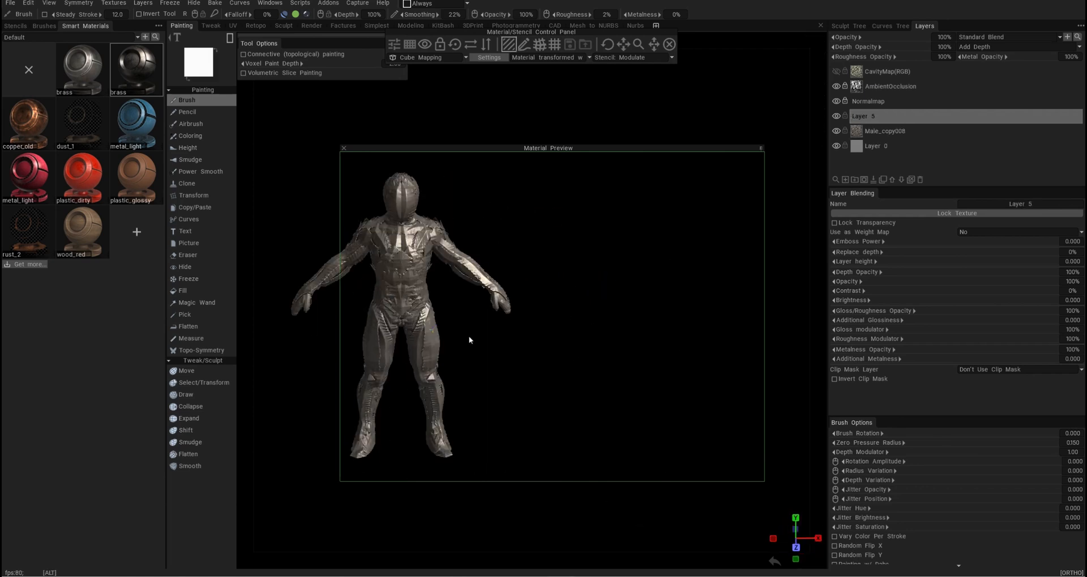
left_click(68, 37)
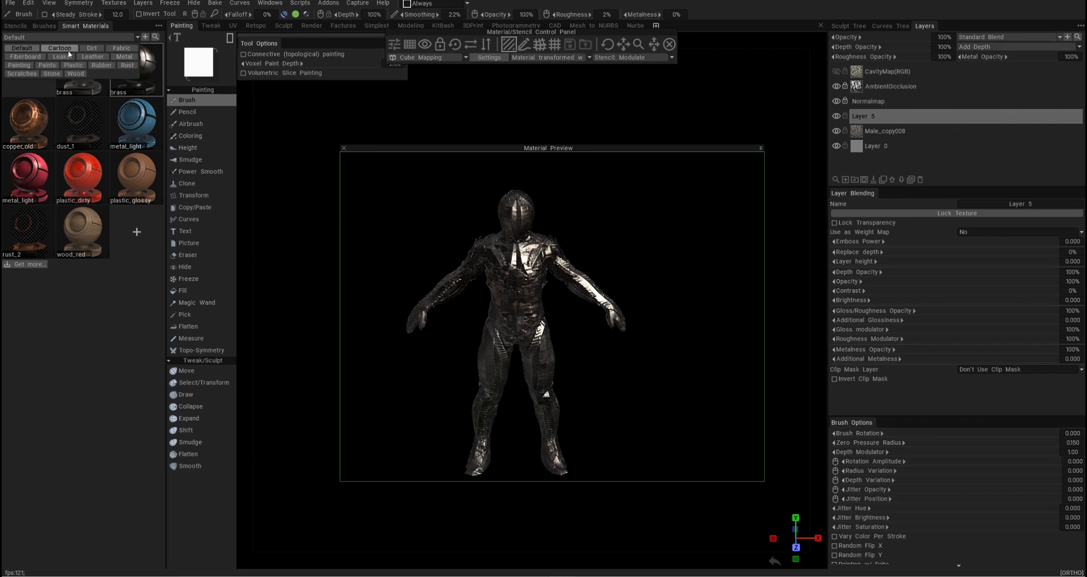
left_click(124, 57)
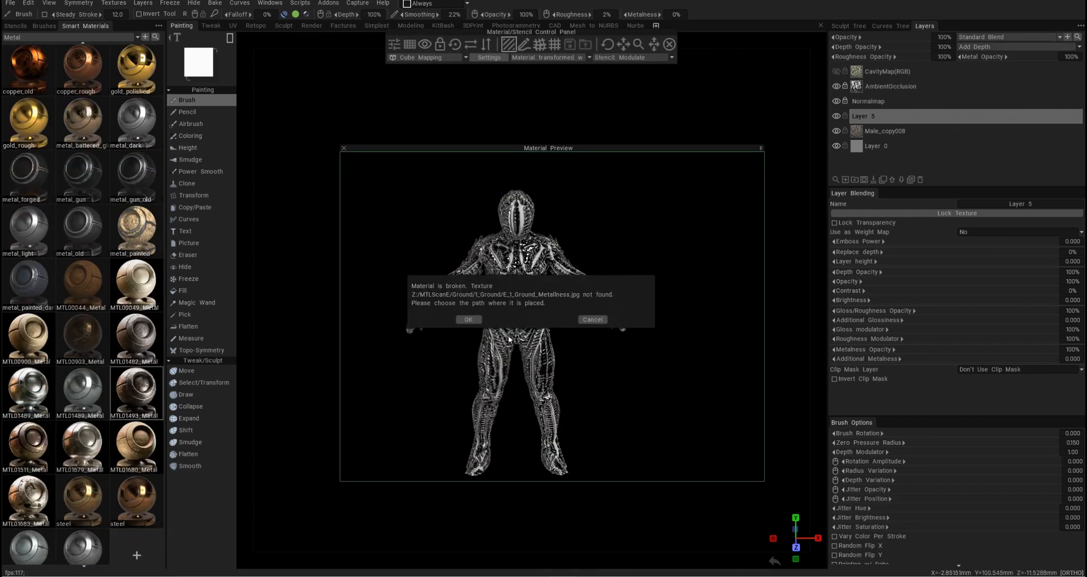
left_click_drag(350, 352, 483, 364, "alt")
middle_click_drag(483, 365, 542, 379, "alt")
right_click_drag(427, 220, 615, 326, "alt")
middle_click_drag(474, 270, 545, 403, "alt")
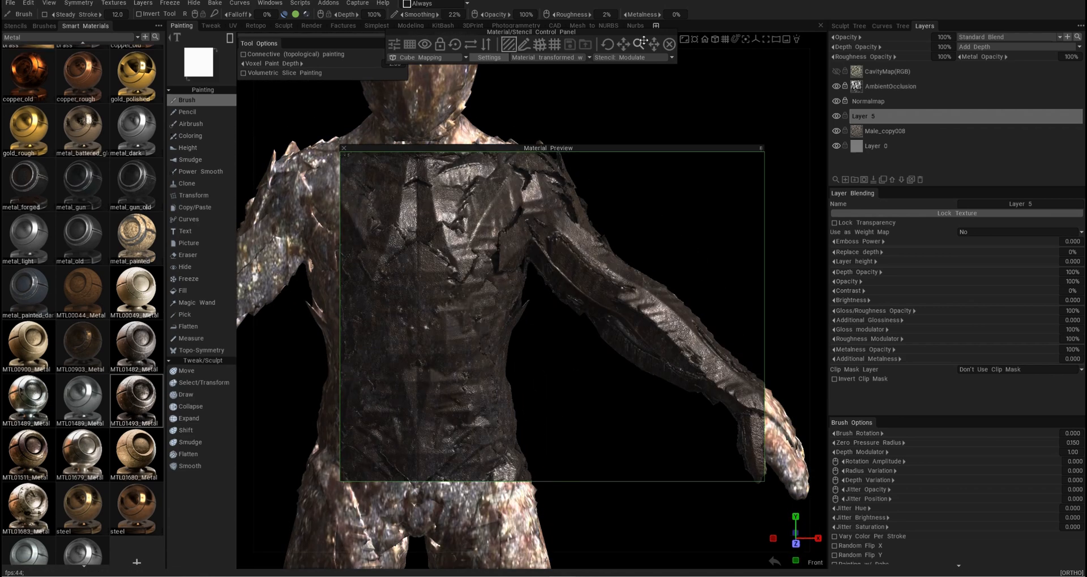
Step: Fill the new layer with MTL01493_Metal over the whole figure
scroll(648, 451, "down", 10)
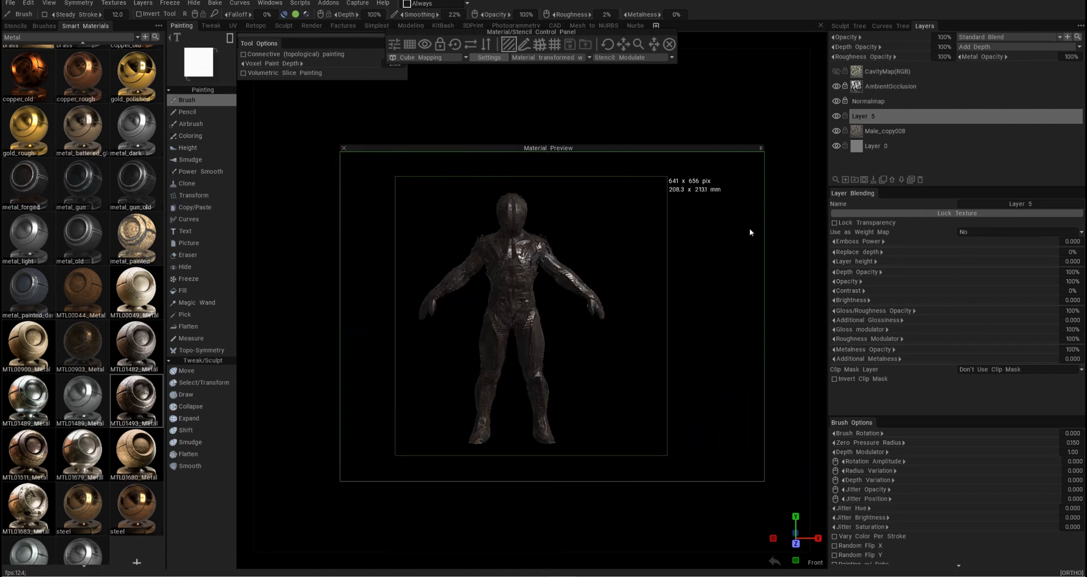
left_click(761, 148)
left_click_drag(737, 227, 589, 391, "alt")
left_click(760, 150)
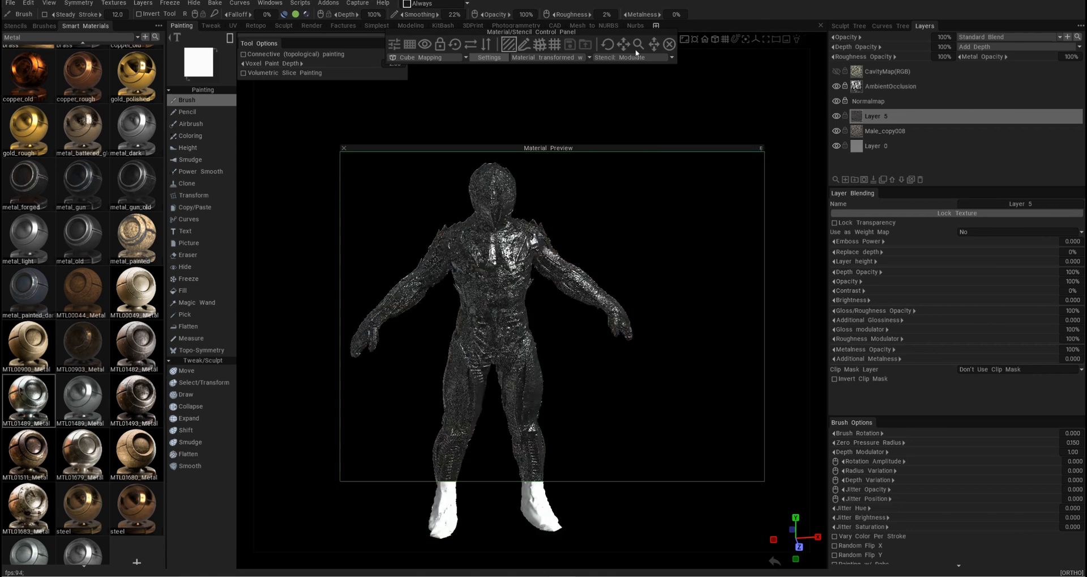
Step: Add another layer, turn off the depth channel, and brush MTL01489_Metal onto the figure's head and chest
left_click_drag(600, 293, 604, 212, "alt")
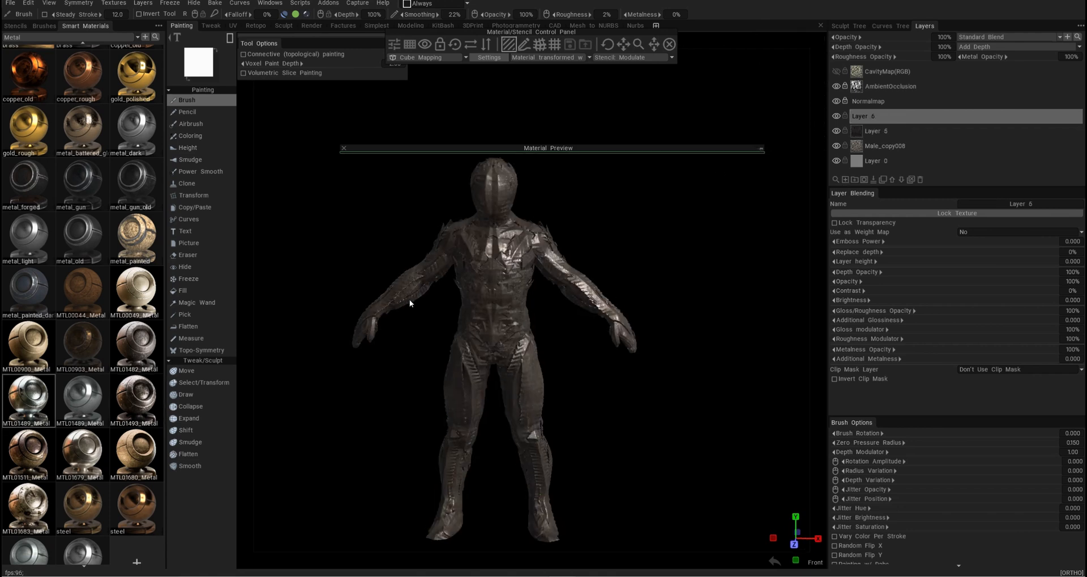
scroll(52, 140, "up", 2)
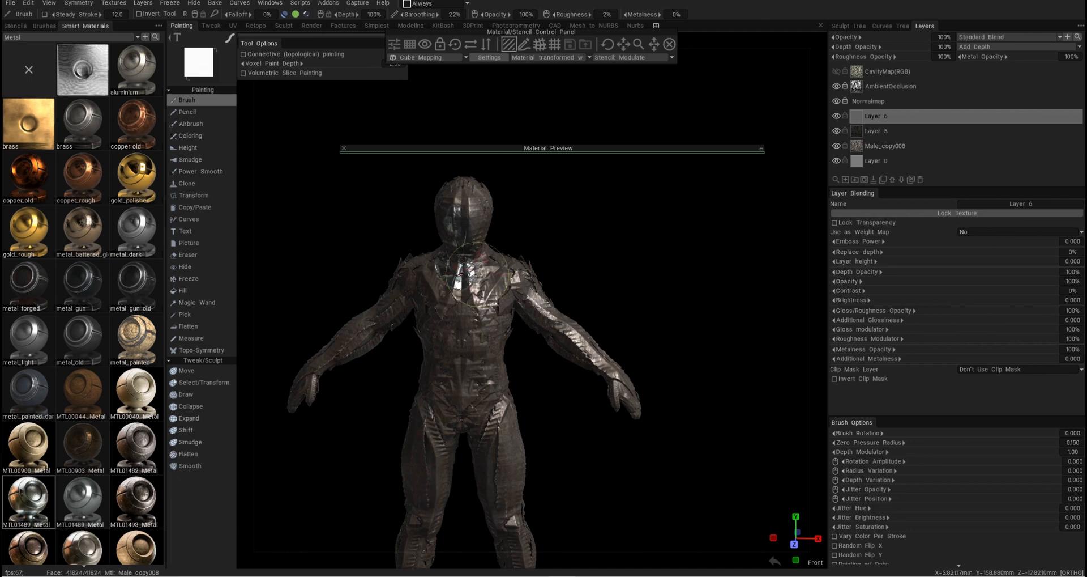
scroll(473, 272, "up", 2)
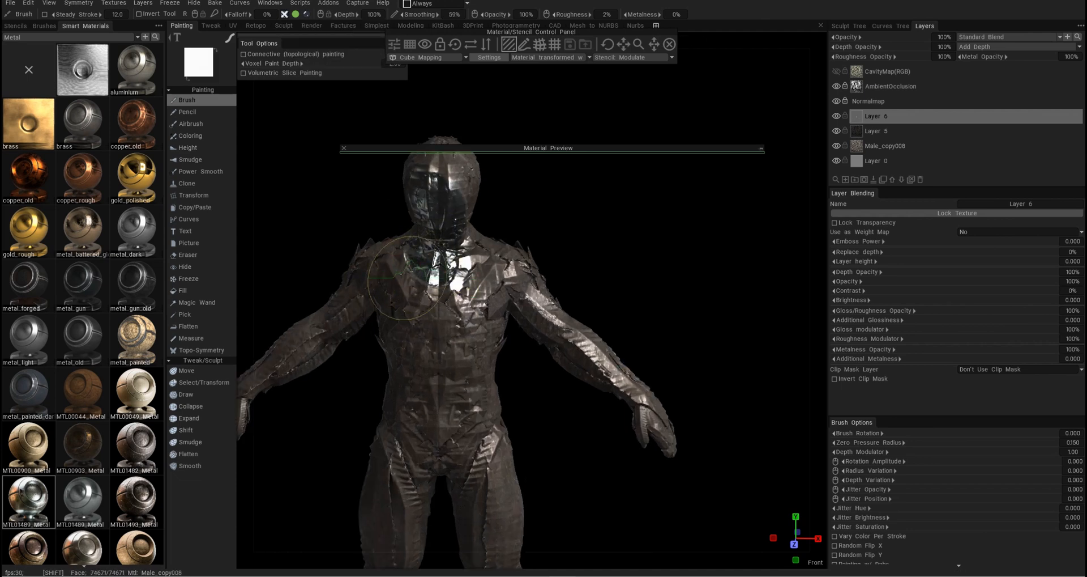
scroll(456, 238, "down", 3)
mouse_move(295, 334)
left_mouse_down()
mouse_move(682, 332)
mouse_move(356, 347)
left_mouse_up()
scroll(357, 347, "up", 5)
mouse_move(476, 312)
left_mouse_down()
mouse_move(380, 297)
mouse_move(385, 362)
left_mouse_up()
middle_click_drag(385, 363, 494, 344)
scroll(494, 344, "down", 2)
scroll(494, 344, "up", 3)
scroll(493, 345, "down", 4)
left_click_drag(493, 344, 453, 362)
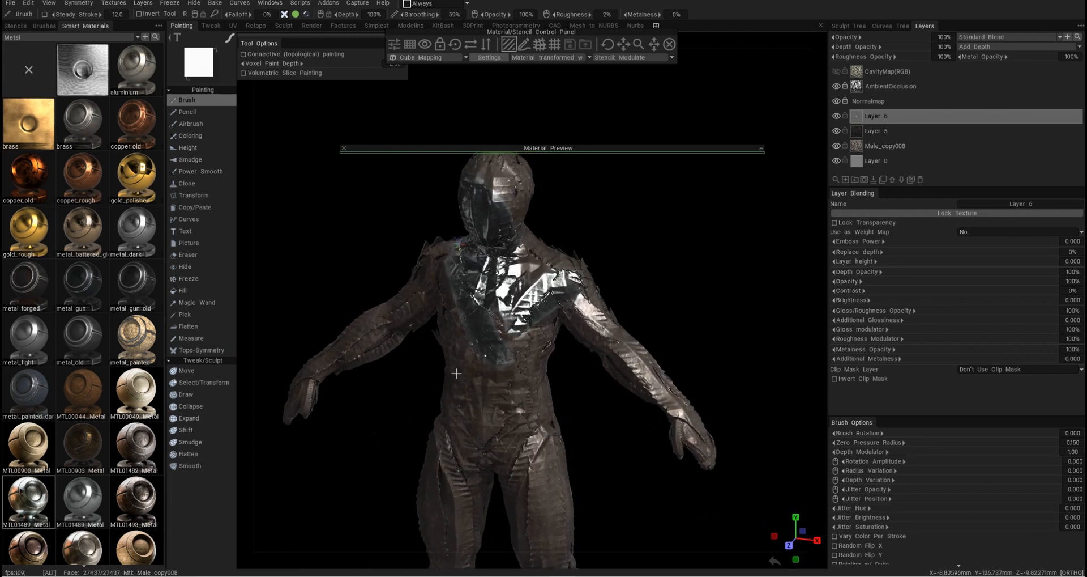
scroll(453, 363, "up", 1)
Step: Hide the brushed metal layer, add a new layer above it, and pick rust_2 from the Rust smart materials
left_click(846, 179)
scroll(505, 370, "down", 3)
mouse_move(397, 317)
left_mouse_down()
mouse_move(506, 370)
mouse_move(442, 340)
left_mouse_up()
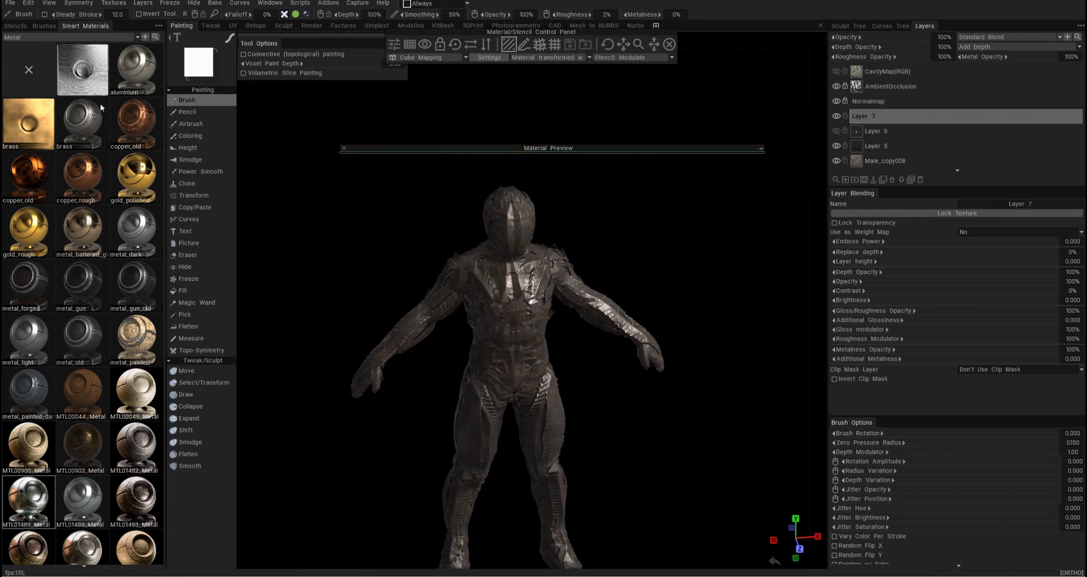
left_click(128, 65)
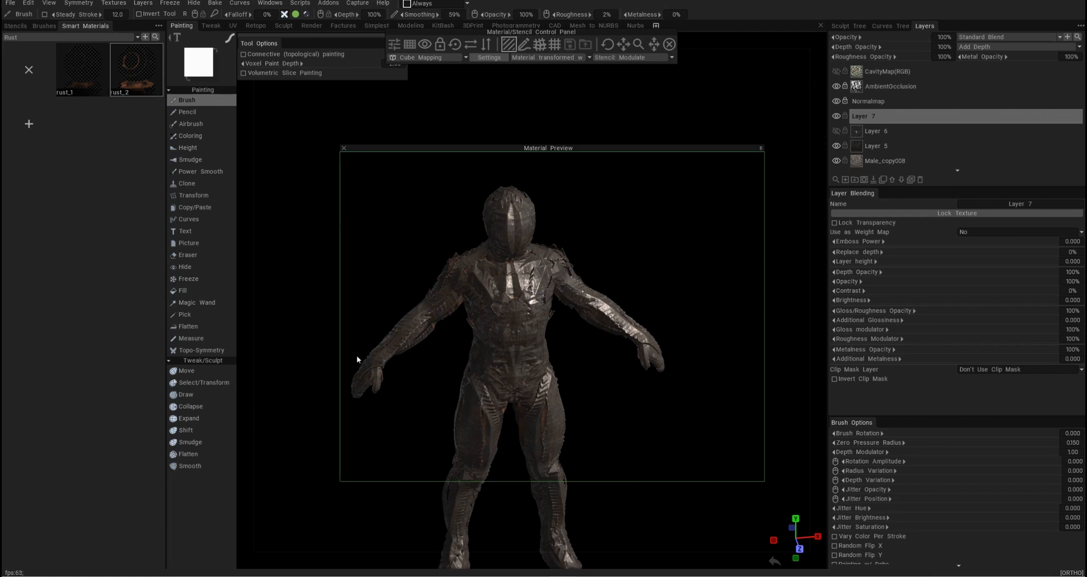
scroll(525, 308, "down", 3)
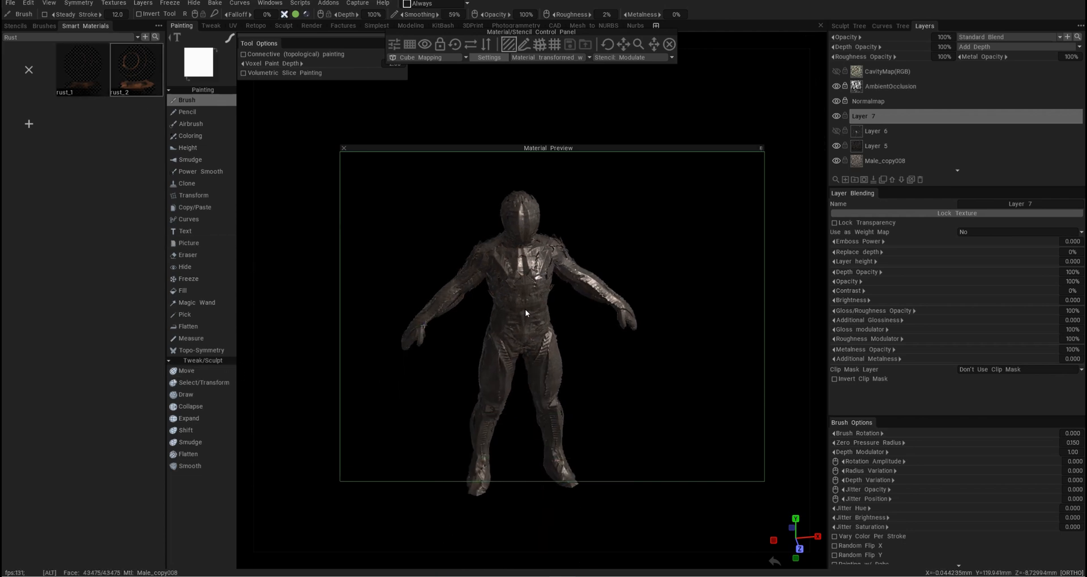
Step: Fill the new layer with the rust_2 smart material over the whole figure
left_click(737, 233)
left_click_drag(739, 262, 743, 287, "alt")
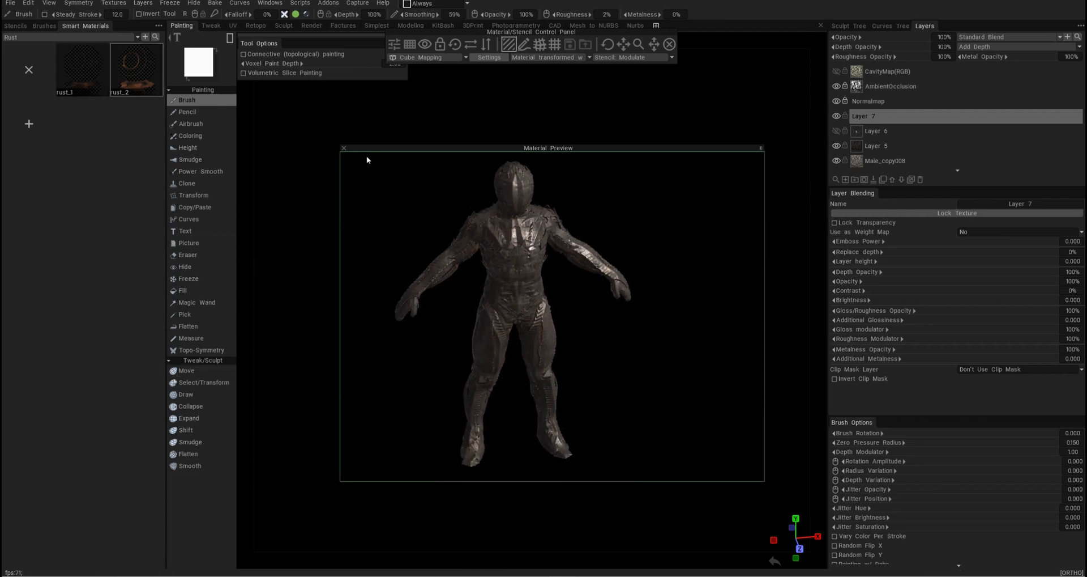
mouse_move(639, 320)
left_mouse_down("alt")
mouse_move(527, 322)
mouse_move(654, 391)
left_mouse_up("alt")
left_click_drag(613, 387, 749, 541, "alt")
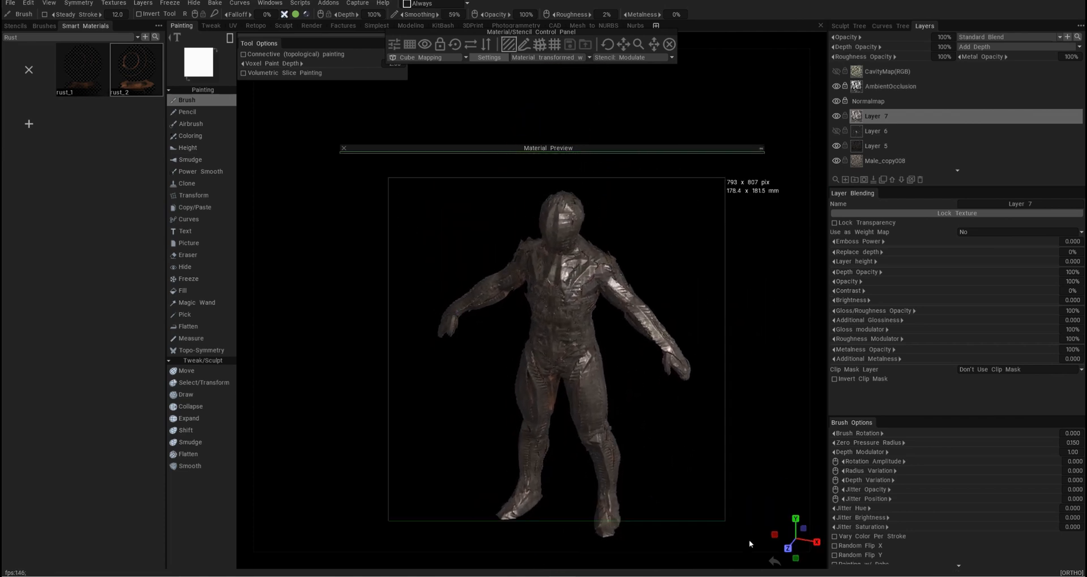
Step: Examine the rust coverage on the figure from the side and the front under different lighting
right_click_drag(467, 267, 517, 320, "alt")
left_click_drag(517, 320, 331, 340, "alt")
left_click_drag(781, 68, 872, 45, "alt")
left_click_drag(714, 68, 765, 58, "alt")
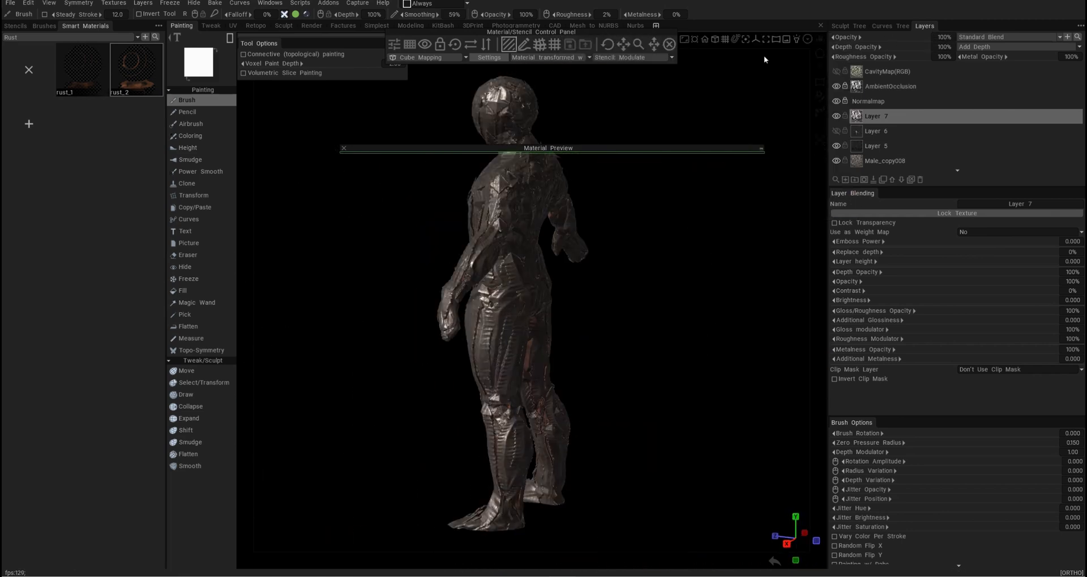
left_click_drag(448, 300, 549, 349, "alt")
right_click_drag(549, 349, 567, 414, "alt")
left_click_drag(568, 414, 519, 366, "alt+shift")
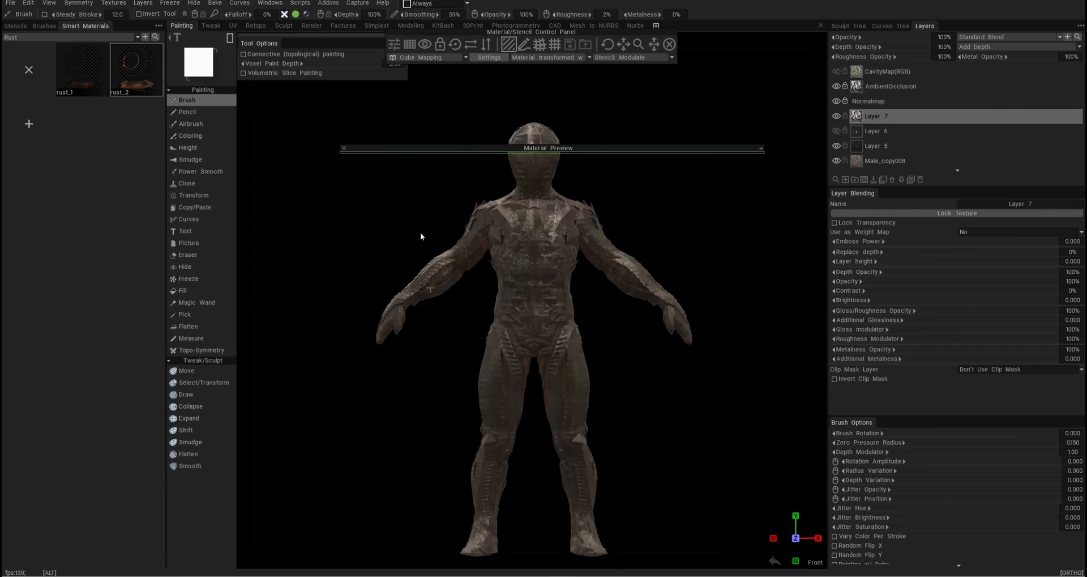
Step: Add a new layer, preview scratches_steel from the Scratches smart materials on the figure, and duplicate that material
left_click_drag(576, 308, 628, 317, "alt")
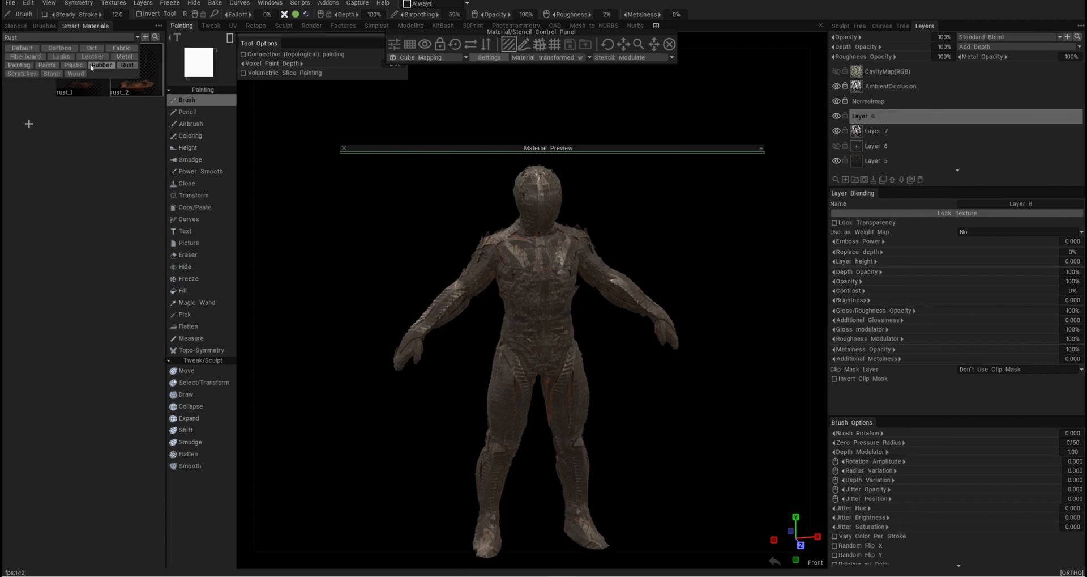
left_click(22, 73)
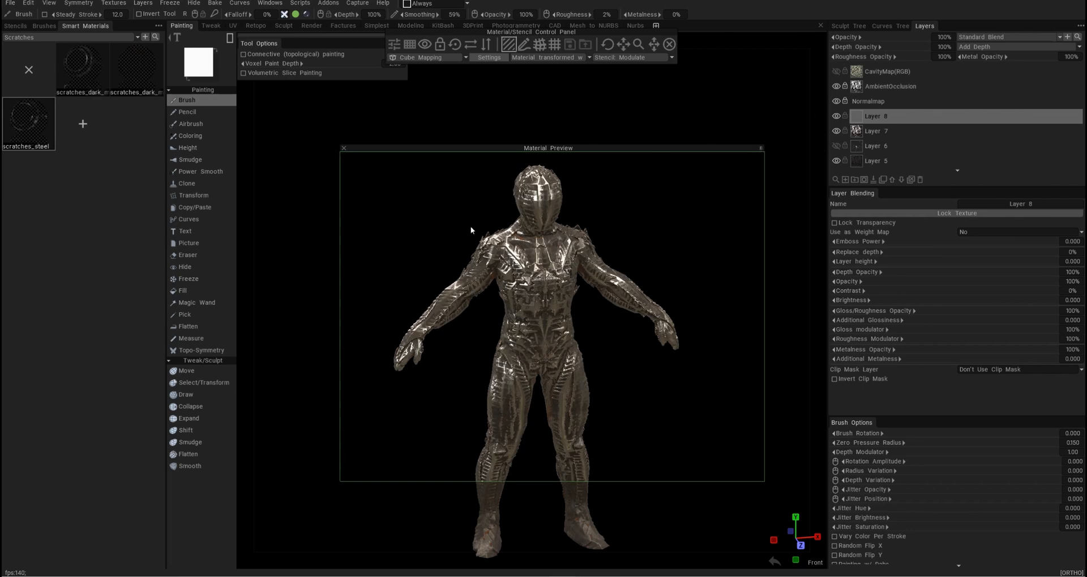
mouse_move(124, 69)
mouse_move(295, 362)
left_mouse_down()
mouse_move(425, 406)
mouse_move(630, 257)
left_mouse_up()
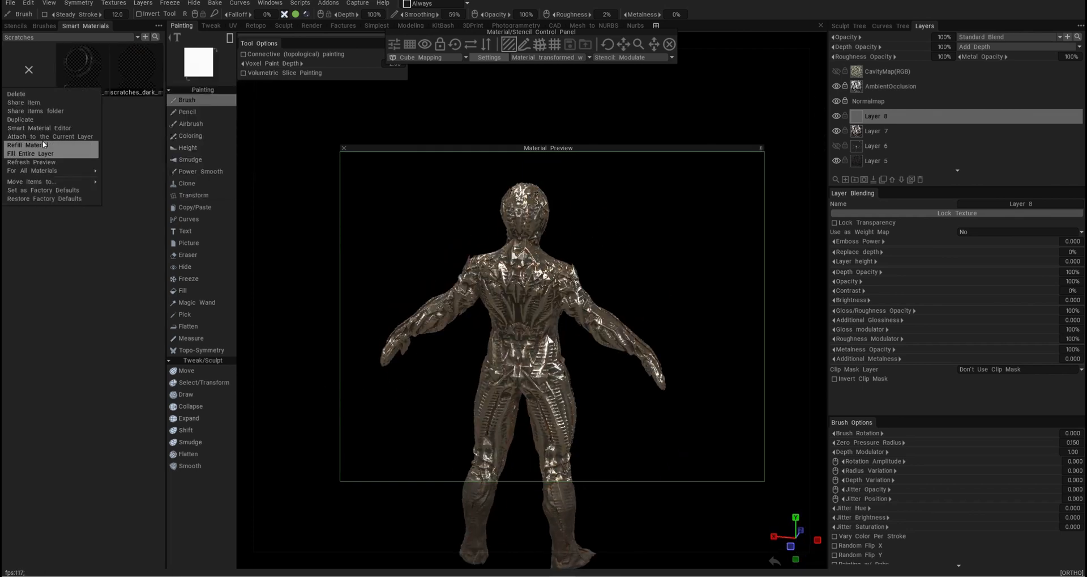
left_click(76, 118)
left_click_drag(509, 334, 750, 321)
Step: Adjust the duplicated scratches_steel material in the smart material editor, save it, and fill the new layer with it
scroll(731, 255, "up", 3)
left_click_drag(739, 162, 701, 153)
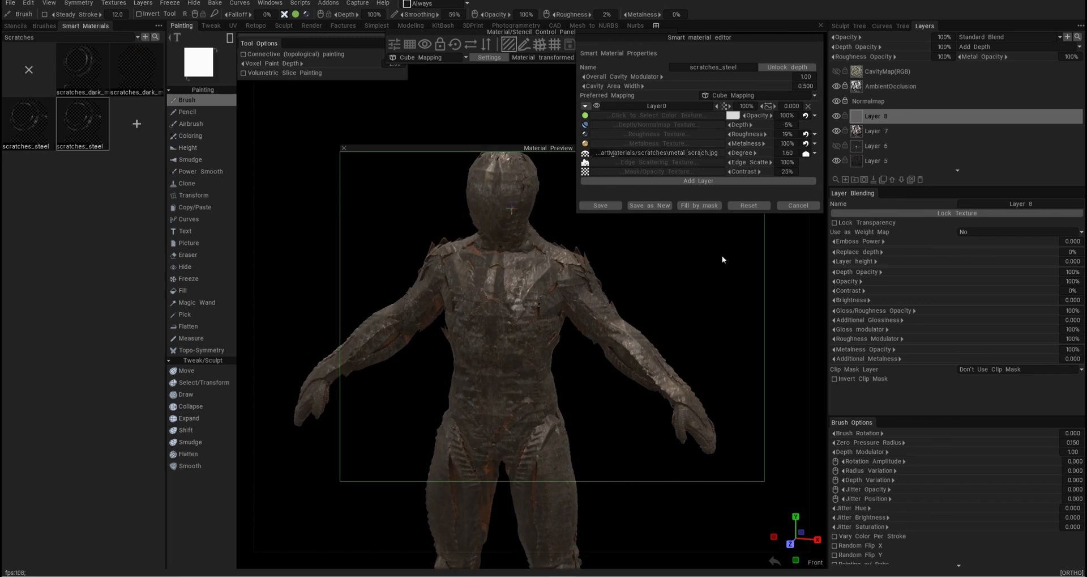
scroll(712, 224, "down", 3)
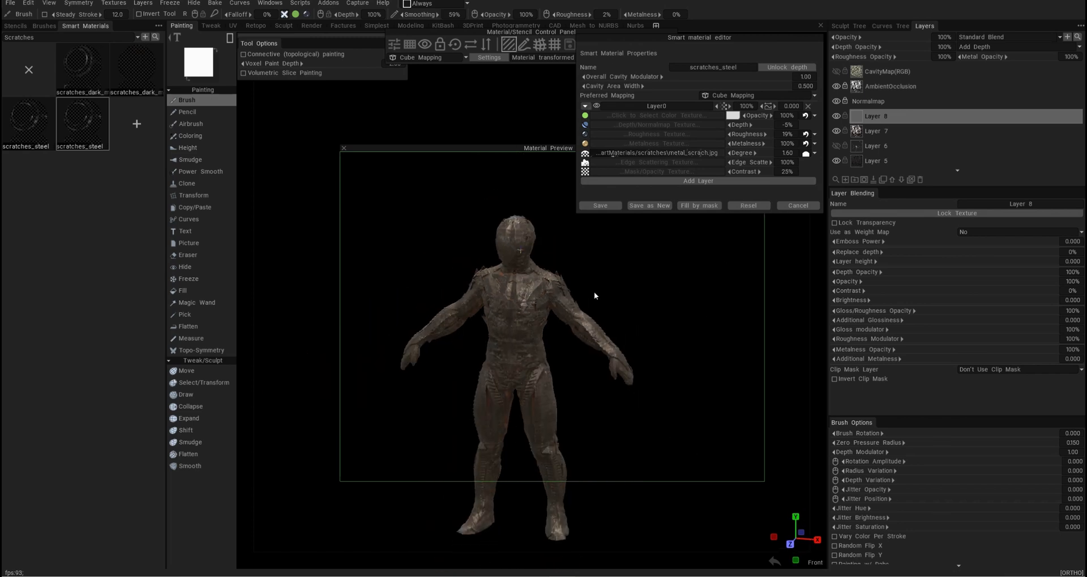
left_click(600, 205)
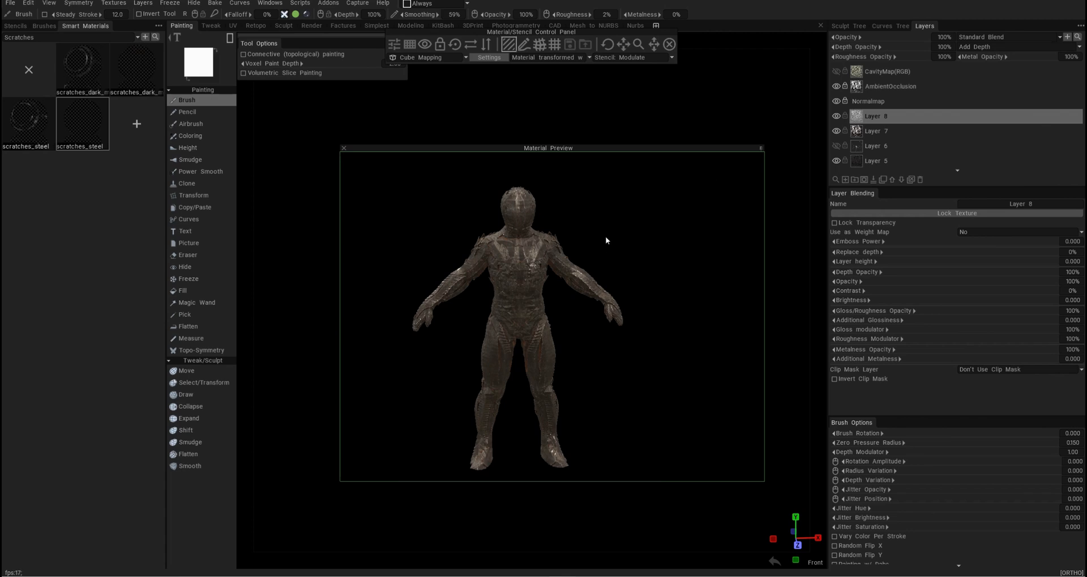
Step: Add another layer and brush the original scratches_steel material onto the figure's head, chest and upper back
left_click_drag(606, 240, 534, 306, "alt")
right_click_drag(534, 306, 556, 314, "alt")
middle_click_drag(556, 315, 528, 425, "alt")
mouse_move(484, 244)
left_mouse_down("alt")
mouse_move(570, 279)
mouse_move(493, 286)
left_mouse_up("alt")
key("space")
left_click(821, 99)
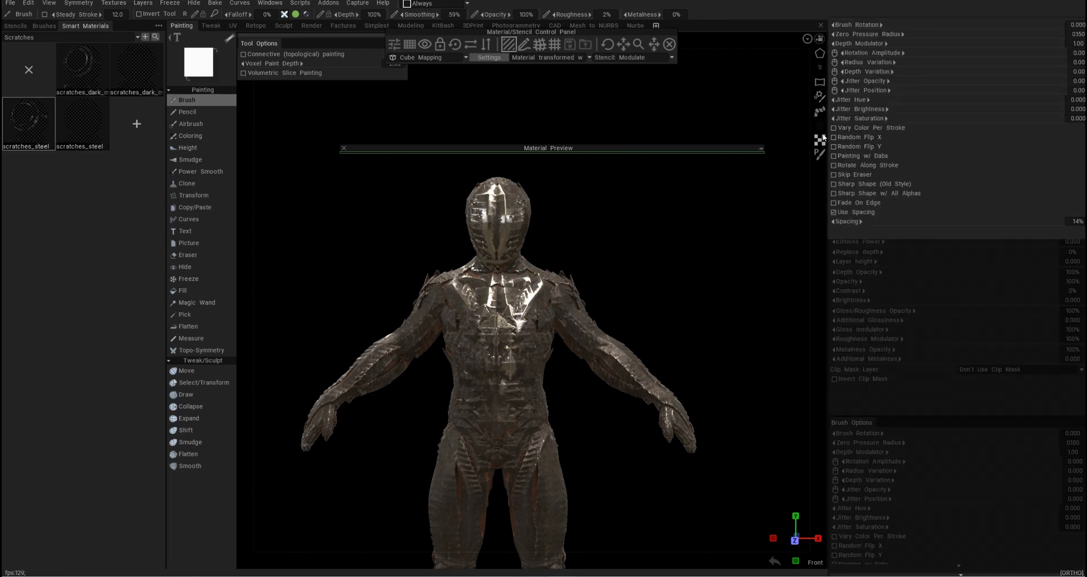
scroll(507, 321, "up", 3)
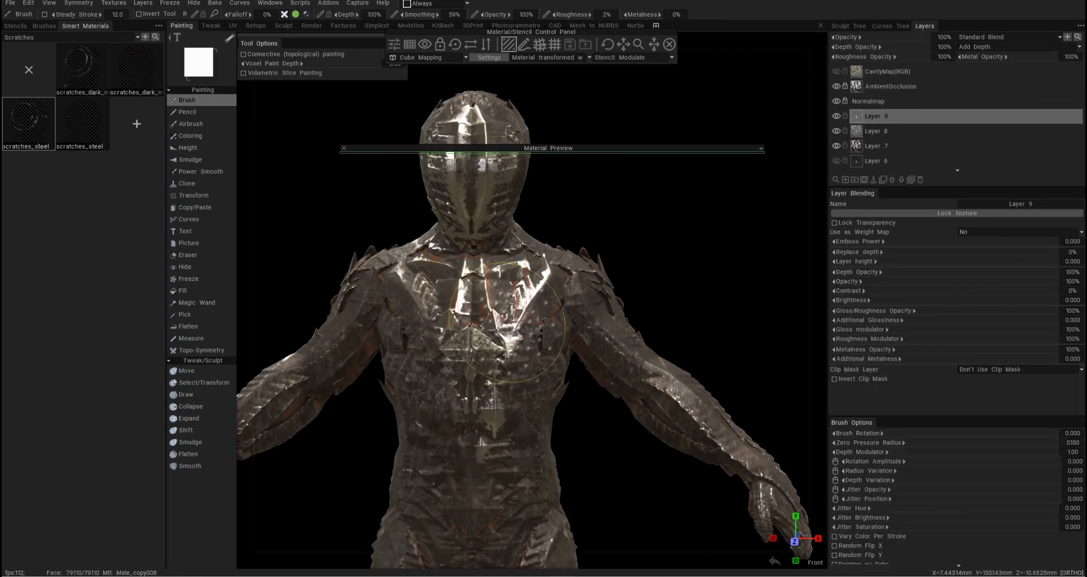
mouse_move(510, 405)
left_mouse_down("alt")
mouse_move(468, 400)
mouse_move(433, 258)
mouse_move(456, 217)
left_mouse_up("alt")
scroll(568, 398, "down", 4)
left_click_drag(504, 358, 495, 307, "alt")
scroll(495, 307, "up", 3)
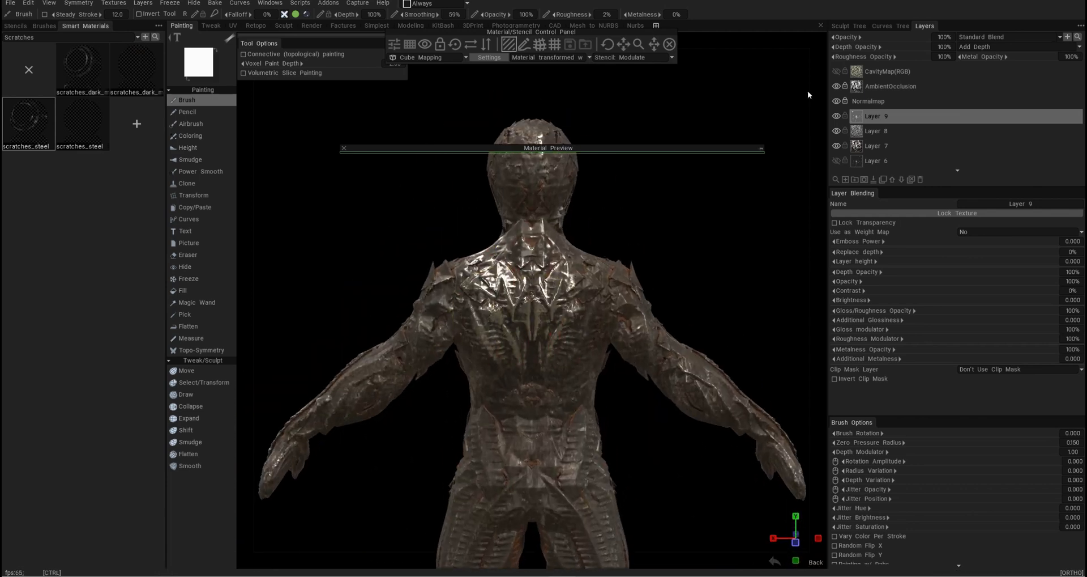
Step: Choose a different brush tip and paint the scratches_steel material onto the figure's arms and shoulders on Layer 9
key("b")
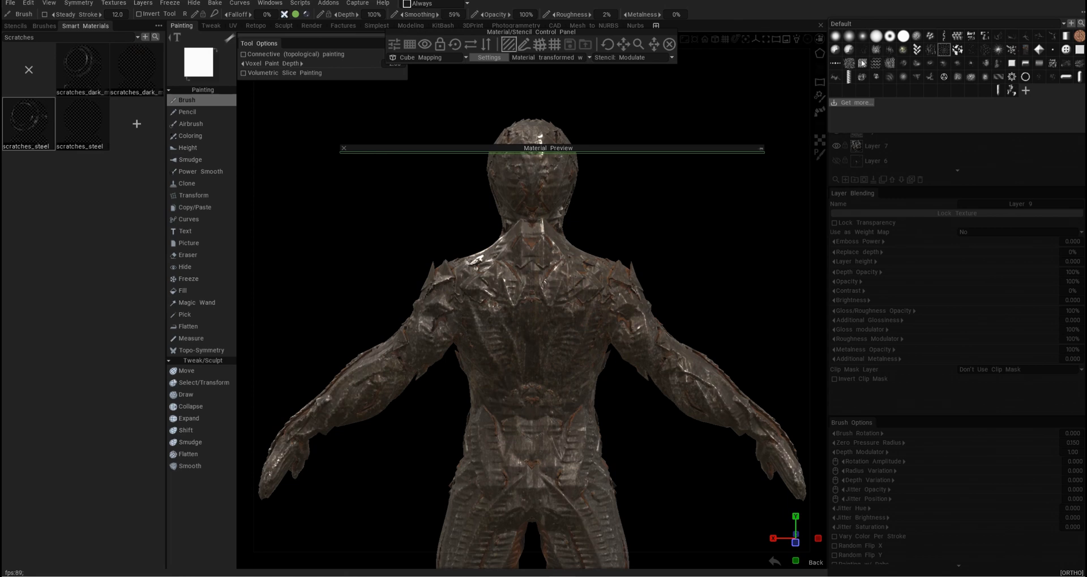
left_click(862, 63)
key("b")
middle_click_drag(527, 250, 569, 254)
middle_click_drag(488, 326, 645, 402)
middle_click_drag(548, 343, 569, 430)
scroll(569, 429, "up", 5)
scroll(531, 326, "down", 5)
left_click_drag(530, 327, 480, 363, "alt")
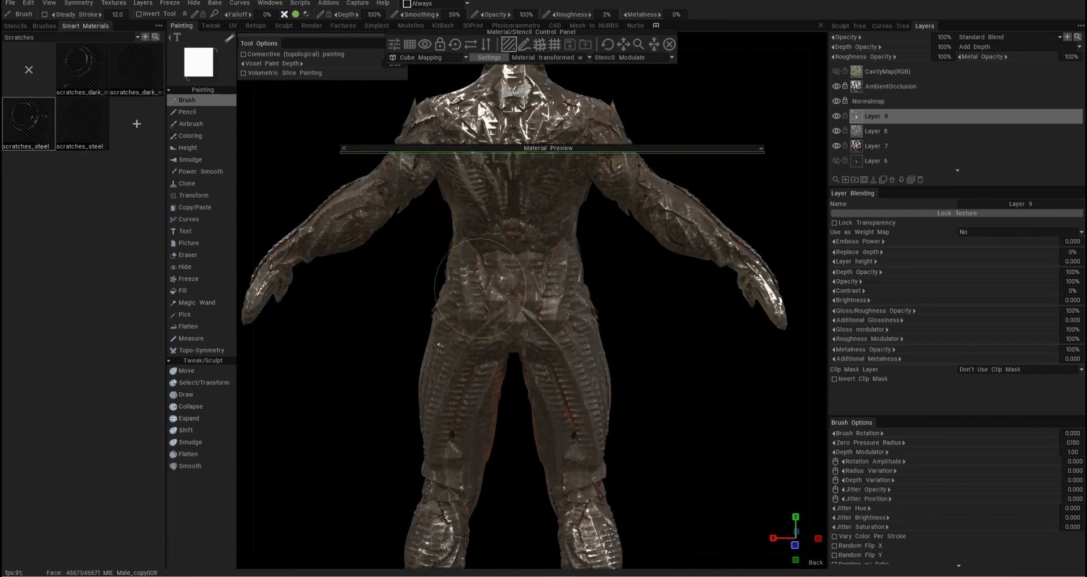
Step: Brush more scratches_steel onto the figure's lower back and legs, working around to the front
scroll(480, 400, "down", 2)
left_click_drag(480, 400, 591, 388, "alt")
scroll(592, 387, "up", 2)
scroll(453, 286, "down", 3)
left_click_drag(454, 286, 553, 415, "alt")
scroll(459, 403, "up", 3)
scroll(535, 496, "up", 2)
mouse_move(535, 496)
left_mouse_down("alt")
mouse_move(506, 474)
mouse_move(654, 461)
mouse_move(566, 453)
left_mouse_up("alt")
Step: Switch to the Eraser with a different brush tip and thin out the steel scratches on the figure's chest
left_click(188, 254)
left_click_drag(579, 391, 613, 319, "alt")
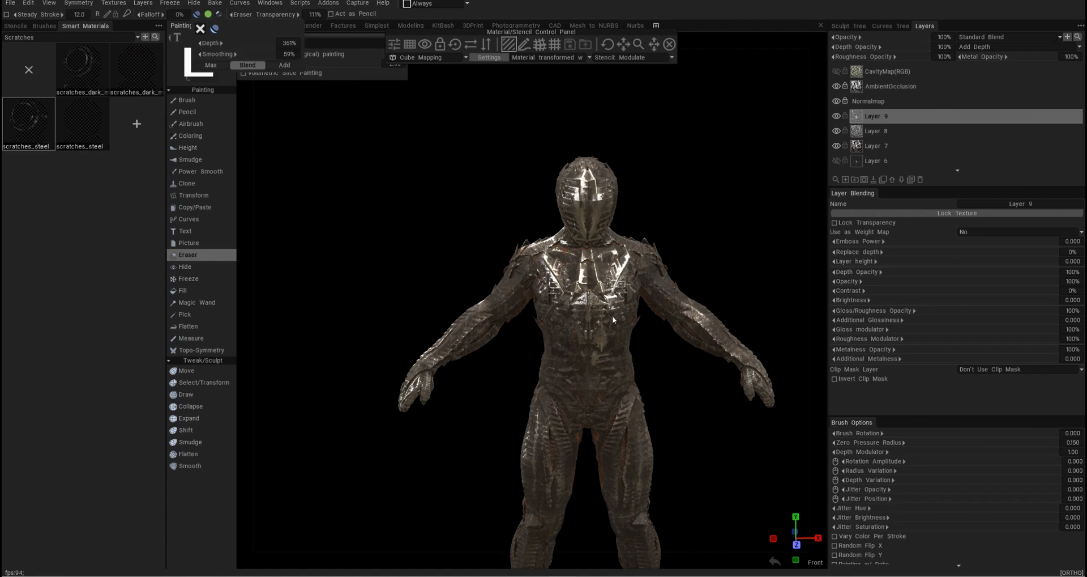
scroll(671, 365, "up", 4)
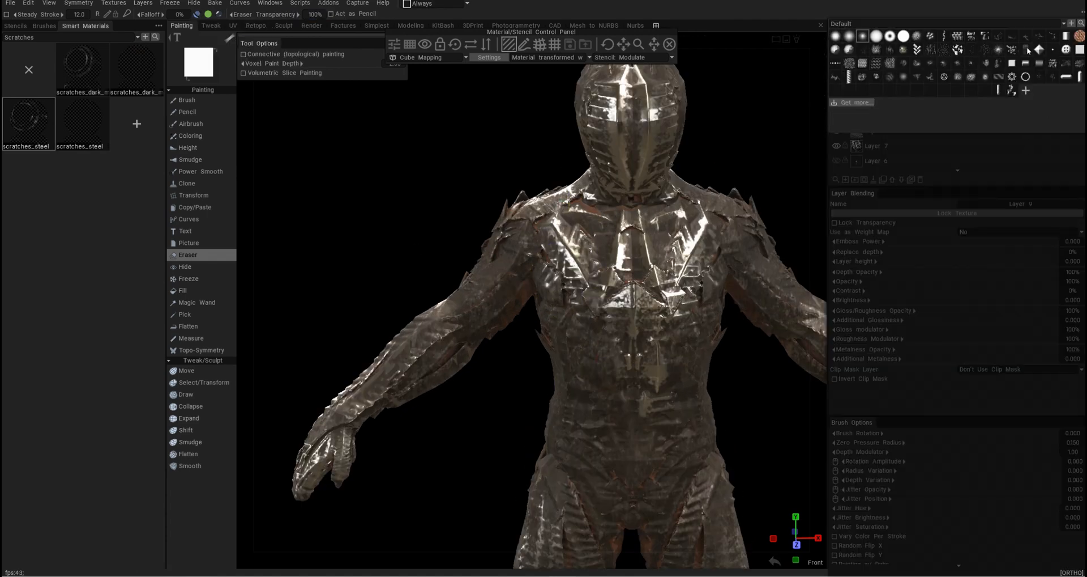
right_click_drag(658, 369, 526, 282, "alt")
right_click_drag(599, 309, 589, 320, "alt")
mouse_move(590, 320)
left_mouse_down("alt")
mouse_move(582, 331)
mouse_move(706, 338)
left_mouse_up("alt")
mouse_move(705, 338)
right_mouse_down("alt")
mouse_move(560, 302)
mouse_move(620, 229)
mouse_move(603, 301)
mouse_move(654, 281)
right_mouse_up("alt")
left_click_drag(653, 281, 634, 295, "alt")
right_click_drag(634, 295, 485, 206, "alt")
Step: Erase further patches of the steel scratches around the figure's abdomen, thighs and head
left_click_drag(485, 206, 491, 340, "alt")
right_click_drag(491, 340, 530, 337, "alt")
left_click_drag(530, 340, 651, 340, "alt")
right_click_drag(652, 340, 611, 283, "alt")
mouse_move(565, 218)
left_mouse_down("alt")
mouse_move(590, 224)
mouse_move(538, 226)
mouse_move(492, 272)
mouse_move(552, 294)
left_mouse_up("alt")
left_click(213, 256)
right_click_drag(589, 322, 575, 303, "alt")
left_click_drag(575, 304, 701, 227, "alt")
right_click_drag(701, 227, 765, 272, "alt")
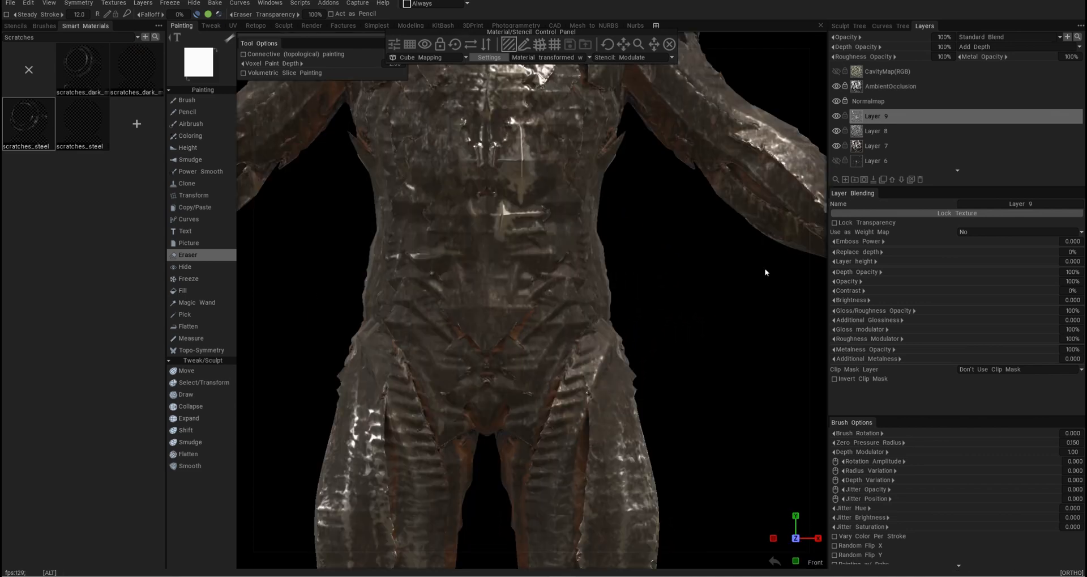
middle_click_drag(764, 272, 753, 442, "alt")
middle_click_drag(589, 255, 570, 375, "alt")
left_click_drag(570, 375, 564, 329, "alt")
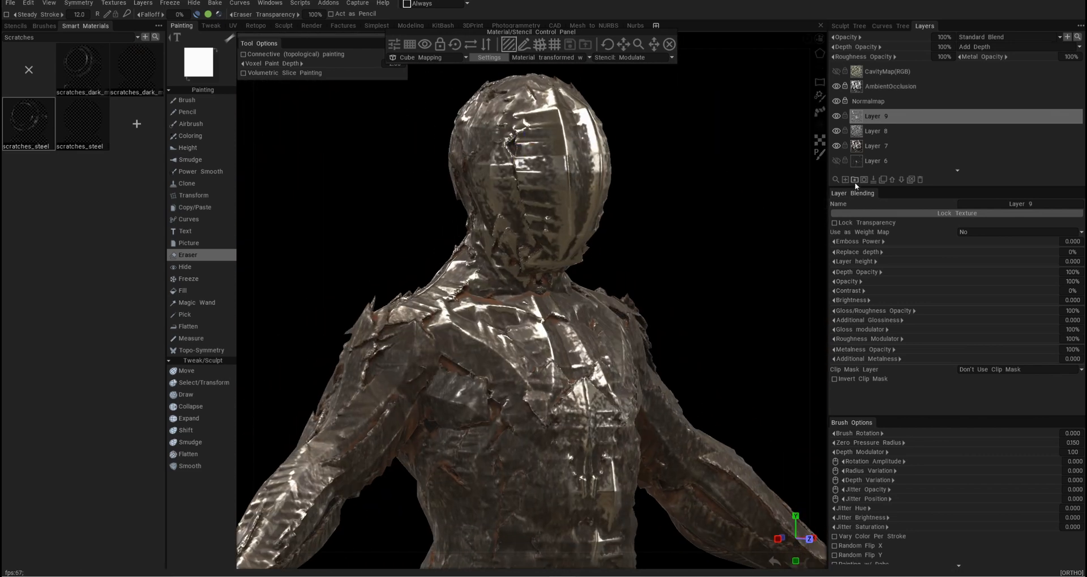
Step: Add a new layer and preview dirt_1 and dust_1 from the Dirt smart materials on the figure
left_click(93, 50)
left_click_drag(277, 211, 396, 238, "alt")
right_click_drag(397, 238, 404, 196, "alt")
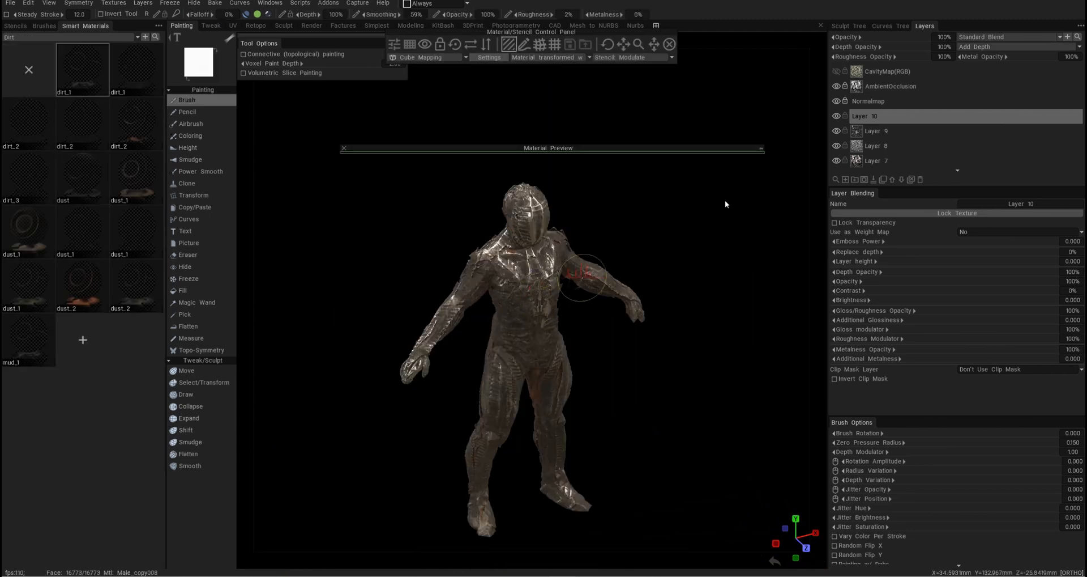
right_click_drag(555, 547, 171, 191, "alt")
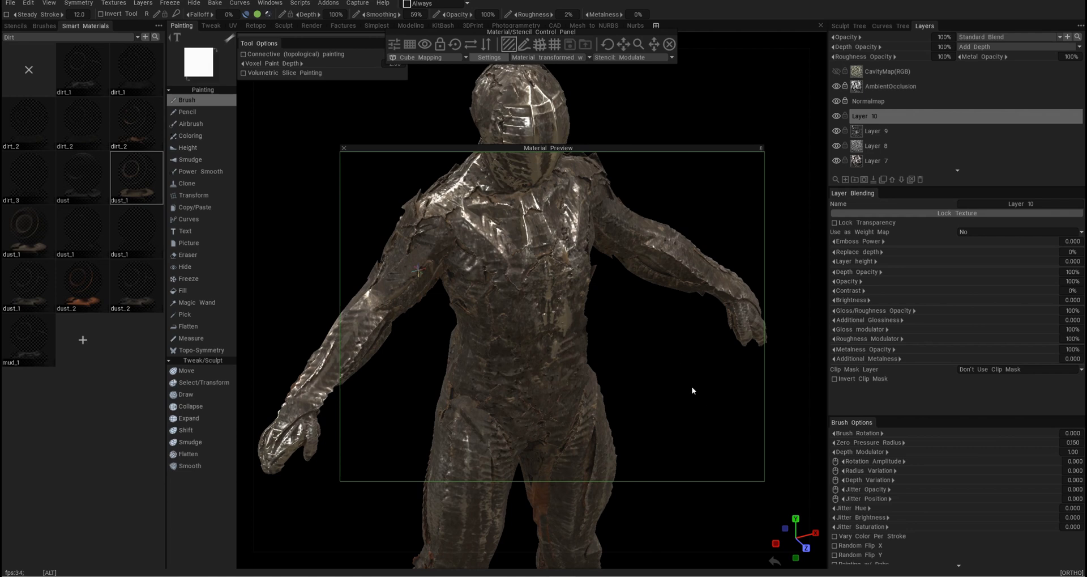
right_click_drag(693, 391, 619, 371, "alt")
left_click_drag(619, 371, 697, 247, "alt")
right_click_drag(687, 107, 610, 270, "alt")
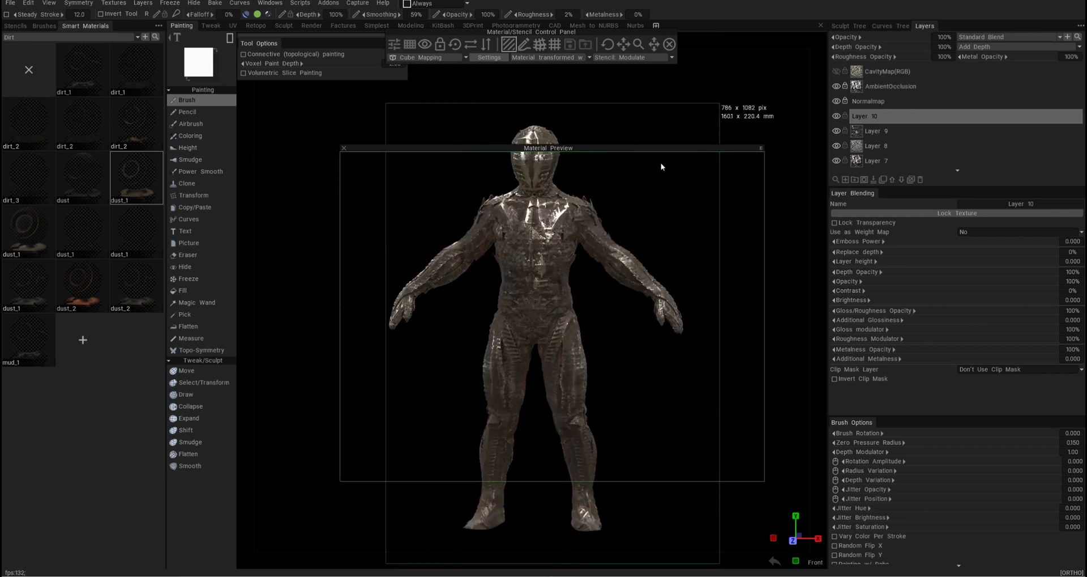
Step: Apply another dust_1 material from the Dirt smart materials to the figure on Layer 10 and collapse the material preview
left_click_drag(650, 168, 674, 306, "alt")
right_click_drag(674, 306, 689, 371, "alt")
left_click_drag(689, 370, 729, 174, "alt")
mouse_move(657, 296)
left_mouse_down("alt")
mouse_move(645, 284)
mouse_move(660, 271)
mouse_move(556, 303)
mouse_move(593, 306)
mouse_move(621, 352)
mouse_move(654, 306)
left_mouse_up("alt")
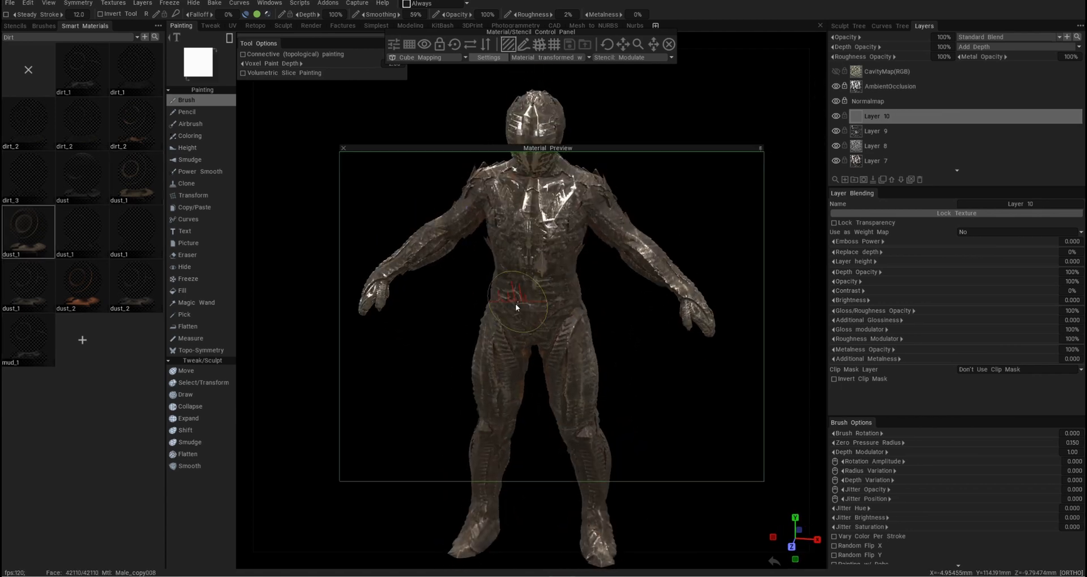
right_click_drag(762, 144, 575, 231, "alt")
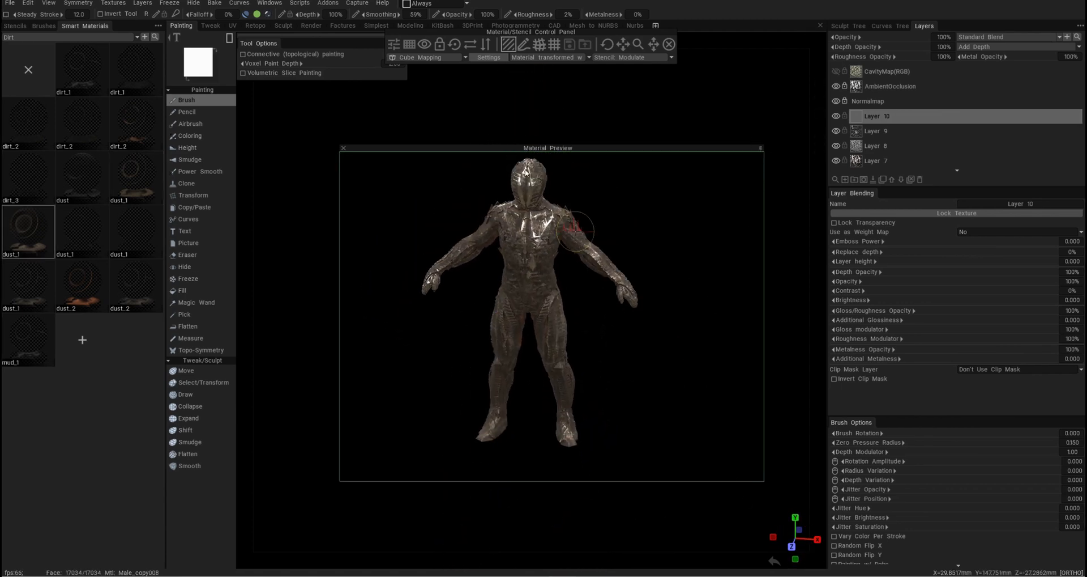
left_click(761, 149)
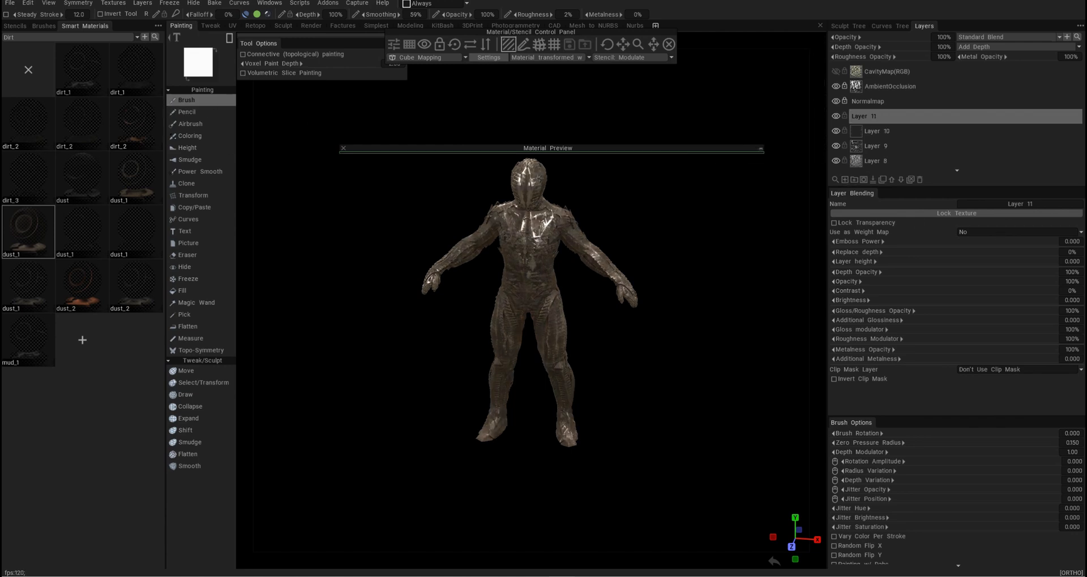
Step: Add another layer and brush the dust_1 material onto the figure's lower legs and feet
scroll(532, 429, "up", 6)
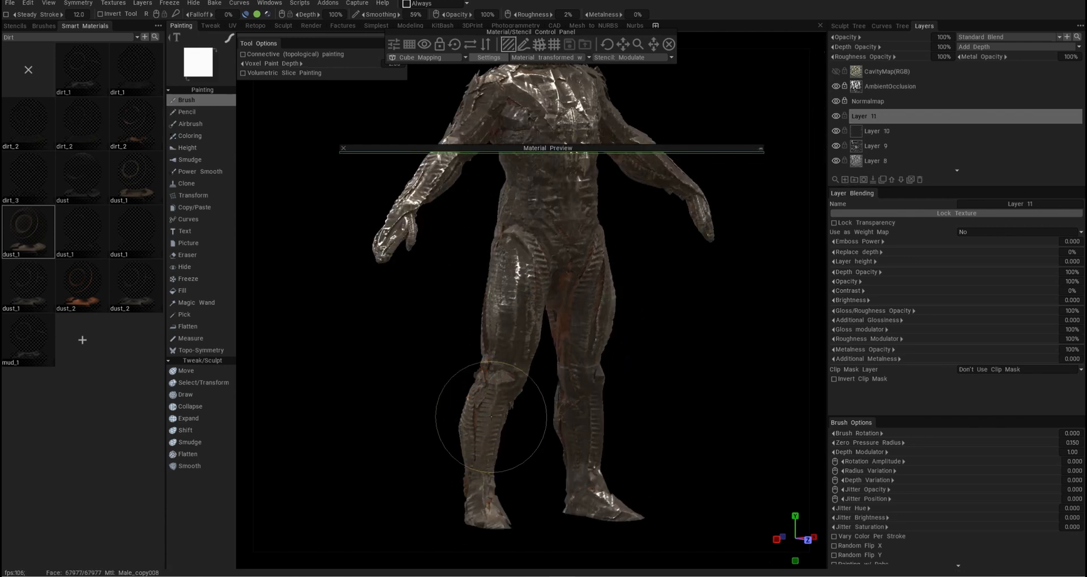
left_click_drag(491, 417, 578, 495, "alt")
left_click_drag(483, 432, 484, 470, "alt")
left_click_drag(469, 429, 842, 134, "alt")
scroll(640, 408, "up", 5)
scroll(623, 422, "down", 5)
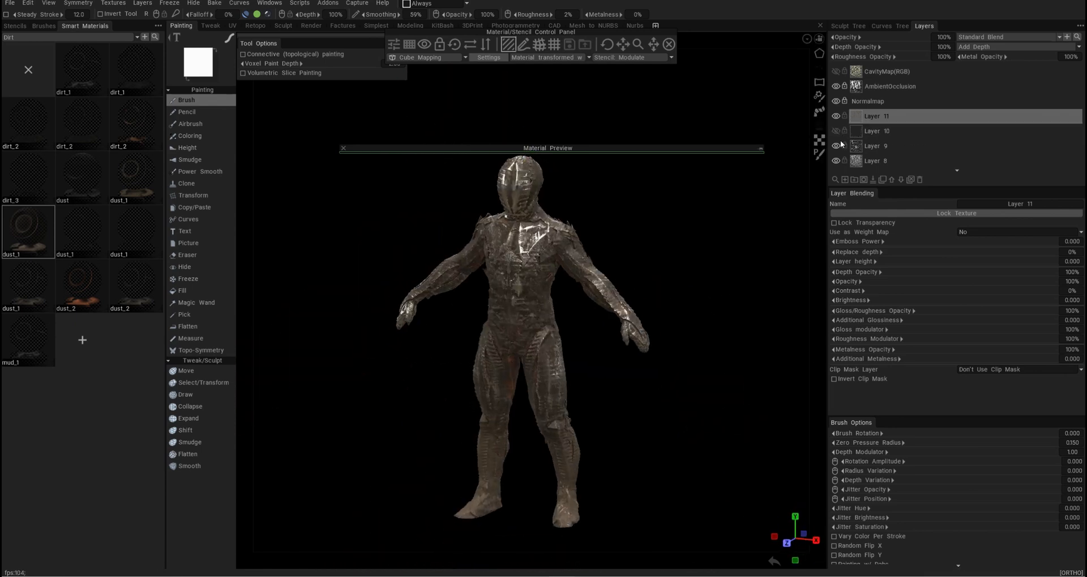
Step: Compare the figure with the dust layer hidden and shown, examining it up close and from a distance
left_click(835, 145)
scroll(523, 278, "up", 5)
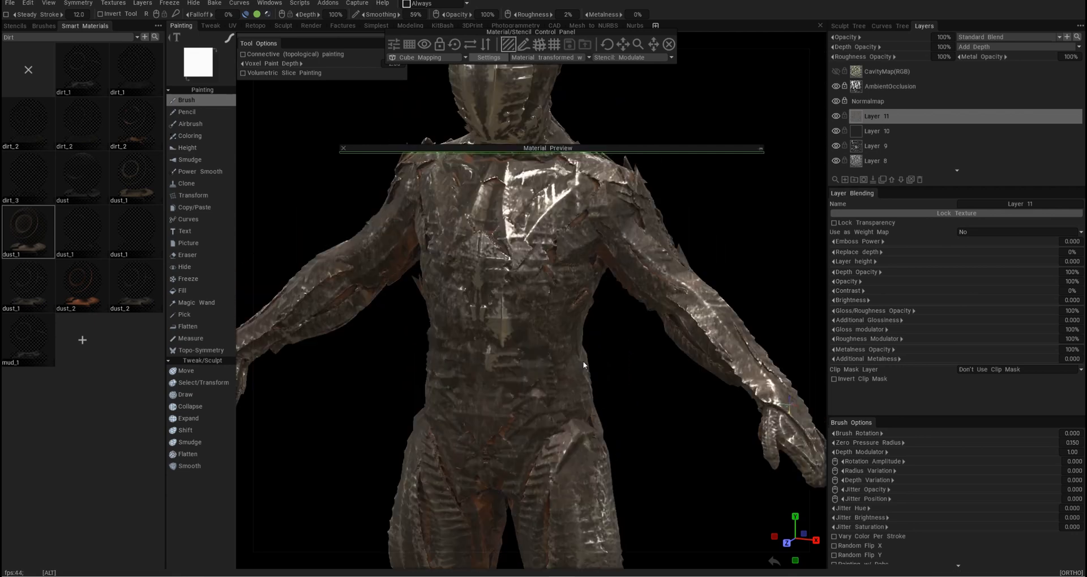
scroll(522, 278, "down", 2)
left_click_drag(523, 278, 546, 279, "alt")
scroll(606, 387, "down", 3)
left_click_drag(606, 388, 675, 305, "alt")
right_click_drag(676, 309, 749, 196, "alt")
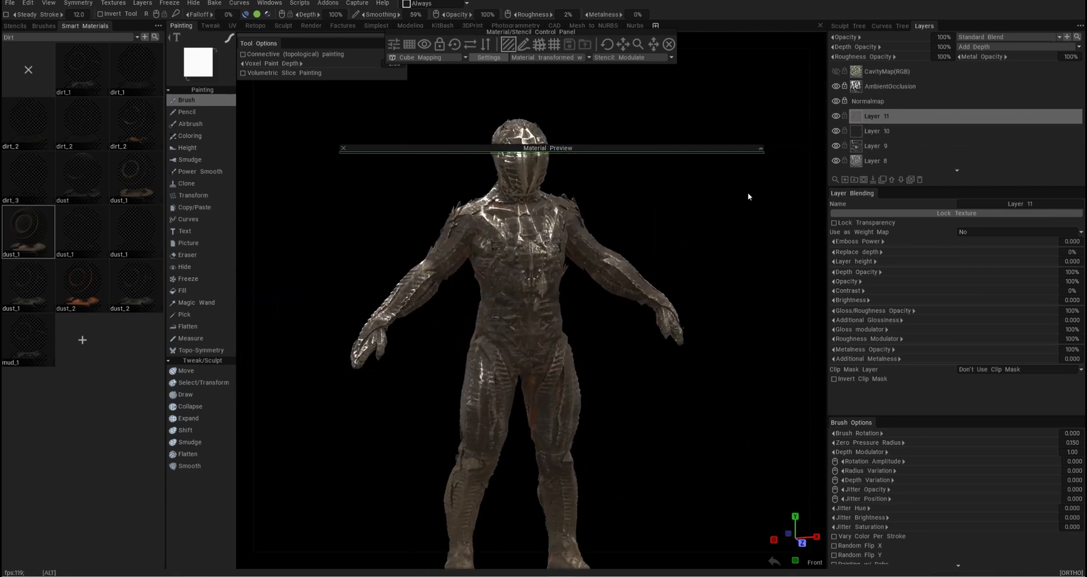
Step: Deselect the smart material, select Layer 9 and erase steel scratches from the figure's head and upper body
key("Escape")
scroll(482, 309, "up", 5)
middle_click_drag(482, 238, 510, 334, "alt")
left_click_drag(510, 335, 723, 360, "alt")
scroll(742, 321, "down", 5)
left_click(880, 147)
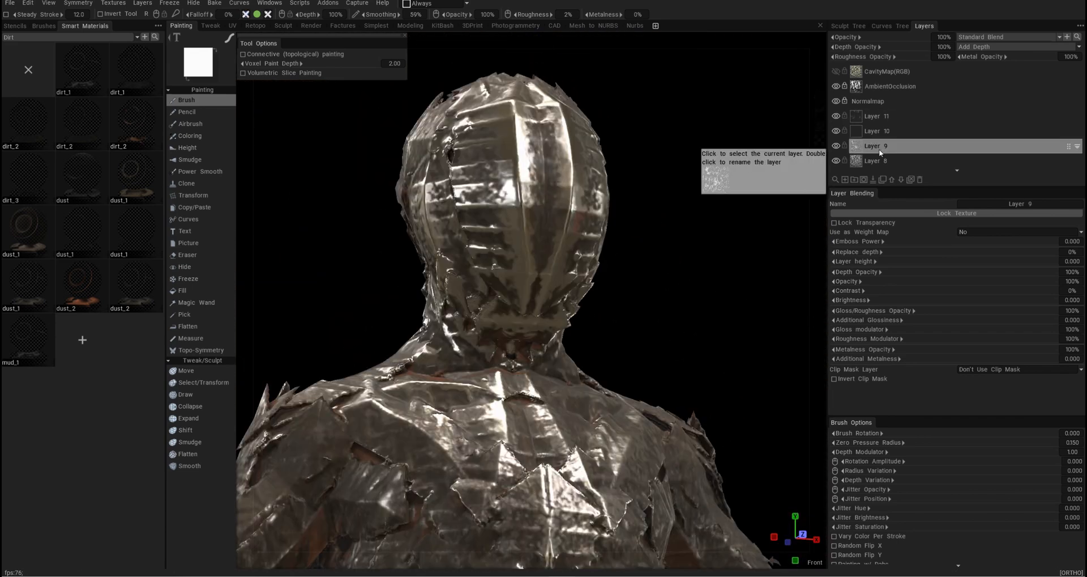
left_click(192, 254)
mouse_move(564, 356)
left_mouse_down("alt")
mouse_move(509, 334)
mouse_move(531, 297)
mouse_move(477, 246)
left_mouse_up("alt")
mouse_move(476, 302)
left_mouse_down("alt")
mouse_move(546, 306)
mouse_move(517, 235)
mouse_move(615, 196)
mouse_move(584, 193)
mouse_move(581, 313)
mouse_move(504, 359)
mouse_move(444, 347)
mouse_move(649, 379)
left_mouse_up("alt")
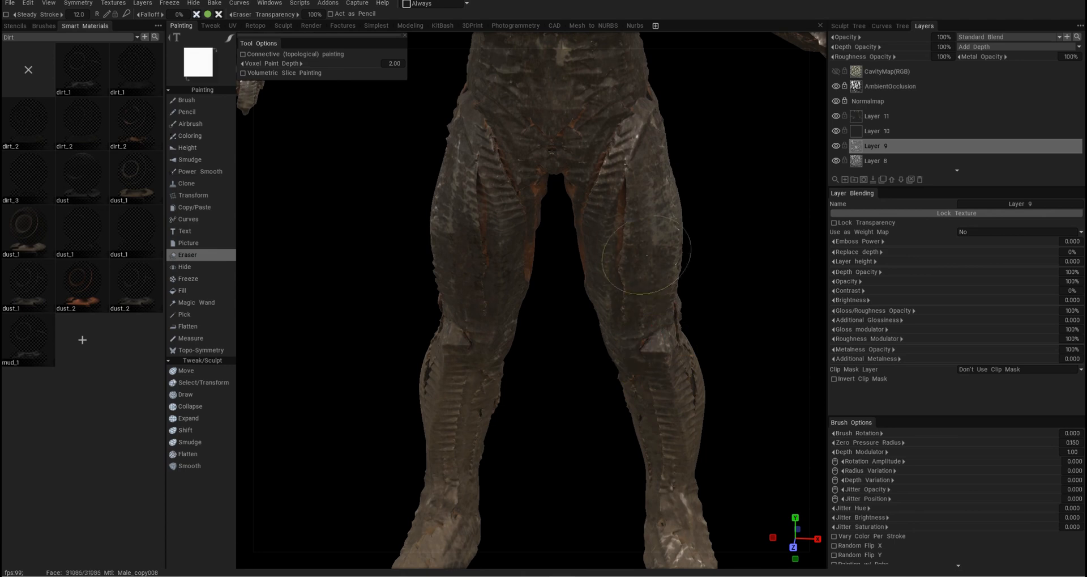
Step: Erase more of Layer 9's steel scratches on the figure's legs and back
left_click_drag(684, 281, 623, 283, "alt")
right_click_drag(623, 283, 589, 238, "alt")
left_click_drag(589, 238, 524, 147, "alt")
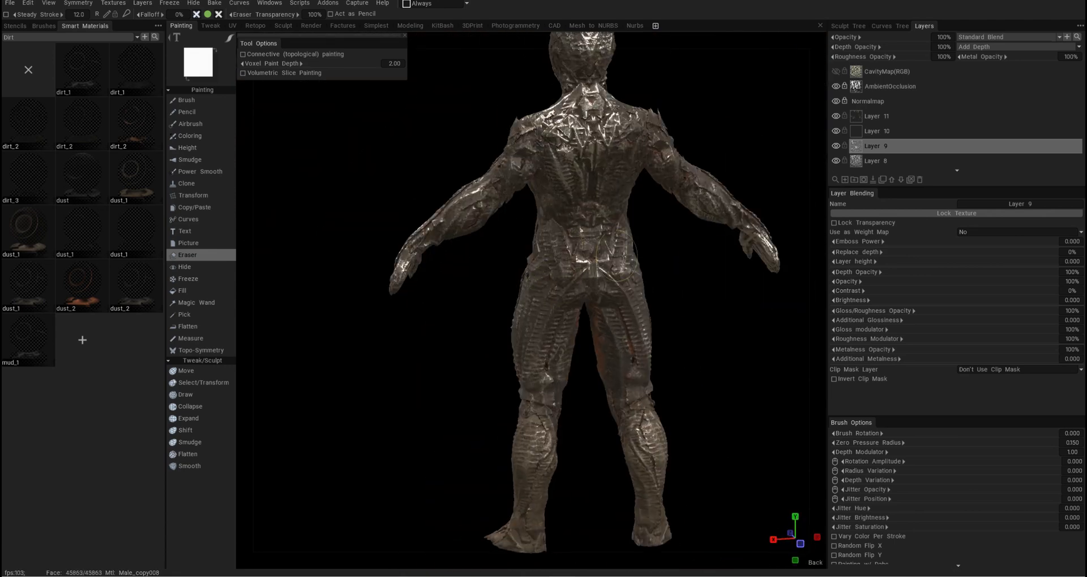
middle_click_drag(524, 148, 534, 189, "alt")
left_click_drag(604, 251, 544, 249, "alt")
right_click_drag(544, 249, 589, 266, "alt")
left_click_drag(589, 266, 567, 226, "alt")
middle_click_drag(566, 226, 531, 51, "alt")
Step: Erase excess steel scratches from the front of the head and chest, and inspect the whole figure
right_click_drag(531, 51, 605, 384, "alt")
left_click_drag(676, 273, 510, 266, "alt")
right_click_drag(510, 266, 614, 279, "alt")
left_click_drag(614, 279, 520, 260, "alt")
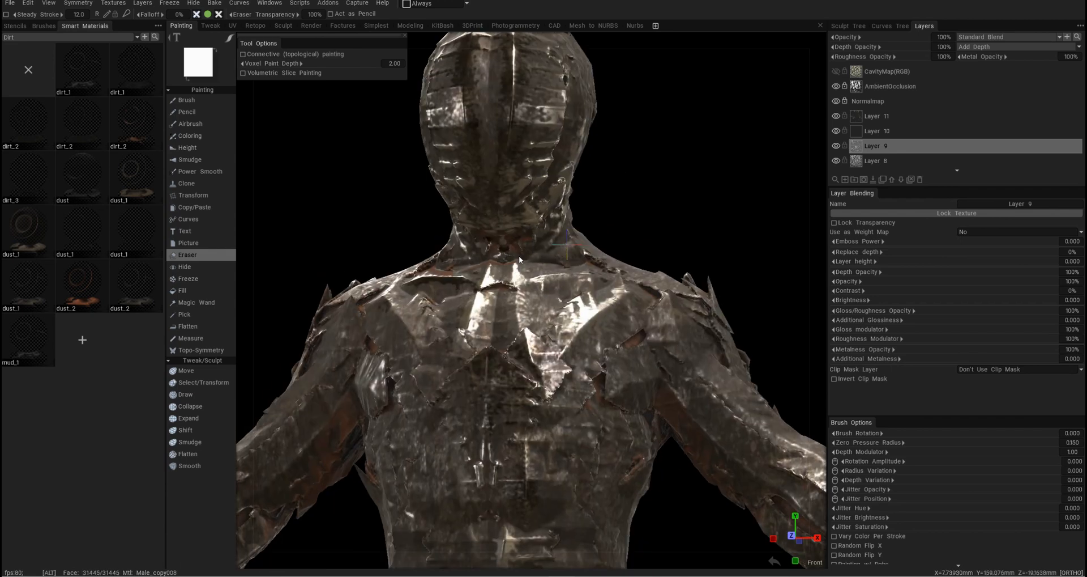
right_click_drag(520, 259, 544, 295, "alt")
key("Tab")
mouse_move(544, 294)
left_mouse_down("alt")
mouse_move(606, 366)
mouse_move(511, 296)
mouse_move(676, 302)
mouse_move(719, 390)
mouse_move(600, 364)
mouse_move(557, 313)
mouse_move(464, 298)
mouse_move(543, 264)
mouse_move(483, 287)
mouse_move(596, 309)
mouse_move(623, 294)
mouse_move(614, 308)
mouse_move(561, 187)
left_mouse_up("alt")
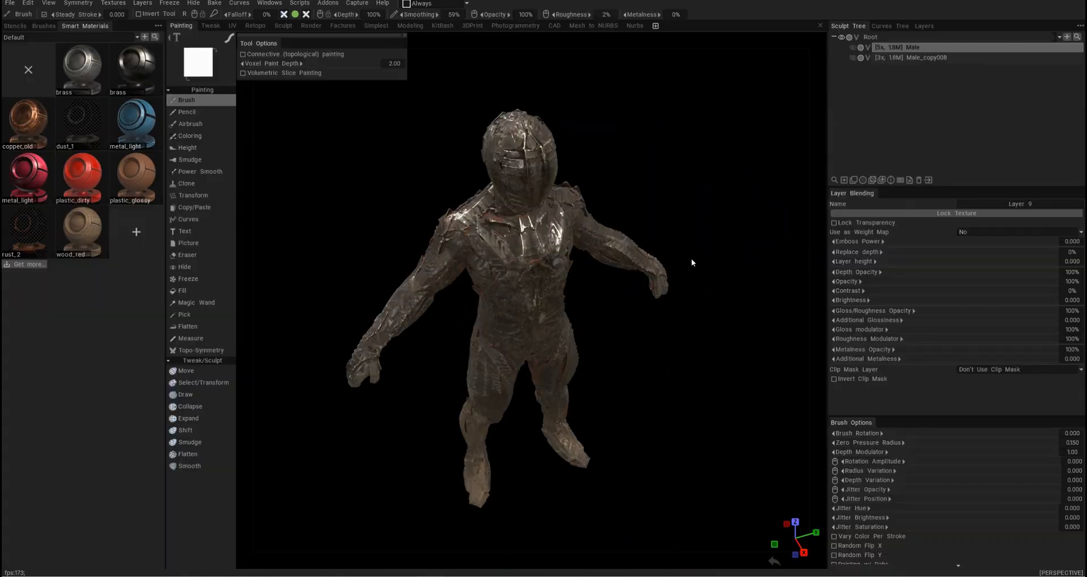
Step: Export the geometry as golem_sketch_01.fbx with its textures, using the Unreal Engine normal map preset and TGA format
left_click(10, 3)
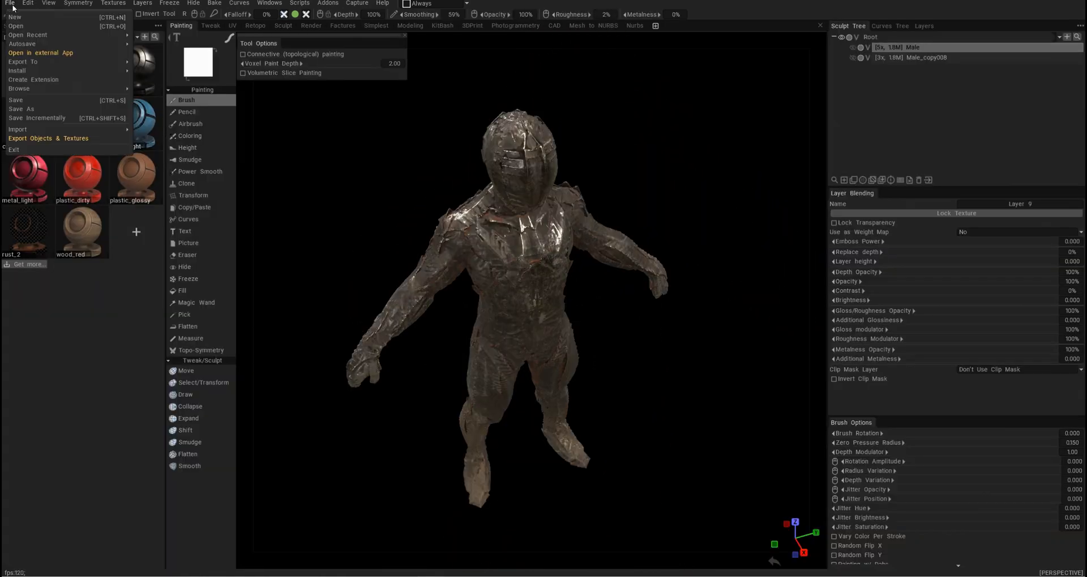
left_click(53, 137)
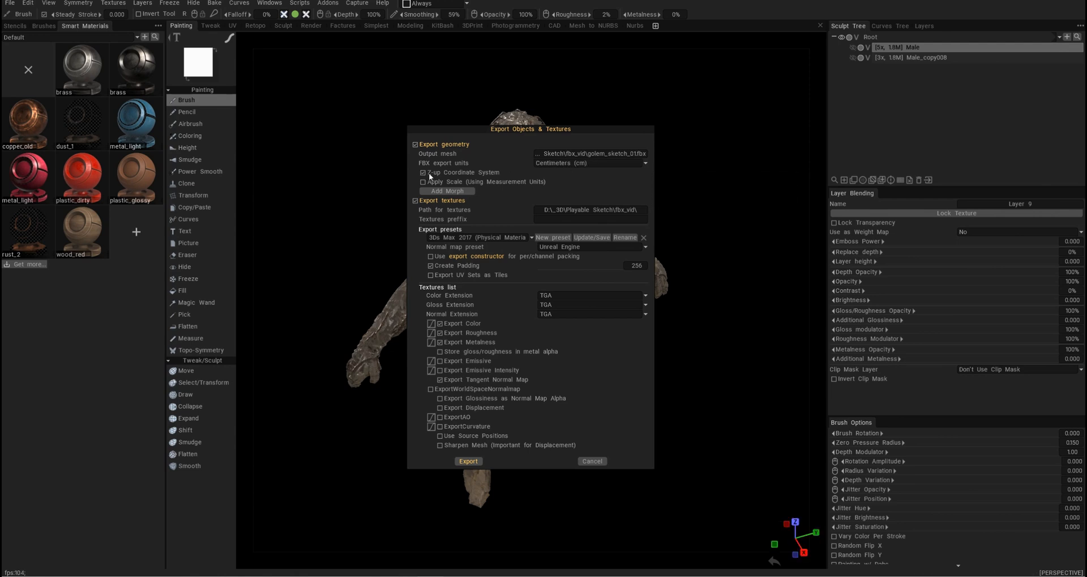
left_click(558, 247)
left_click(566, 249)
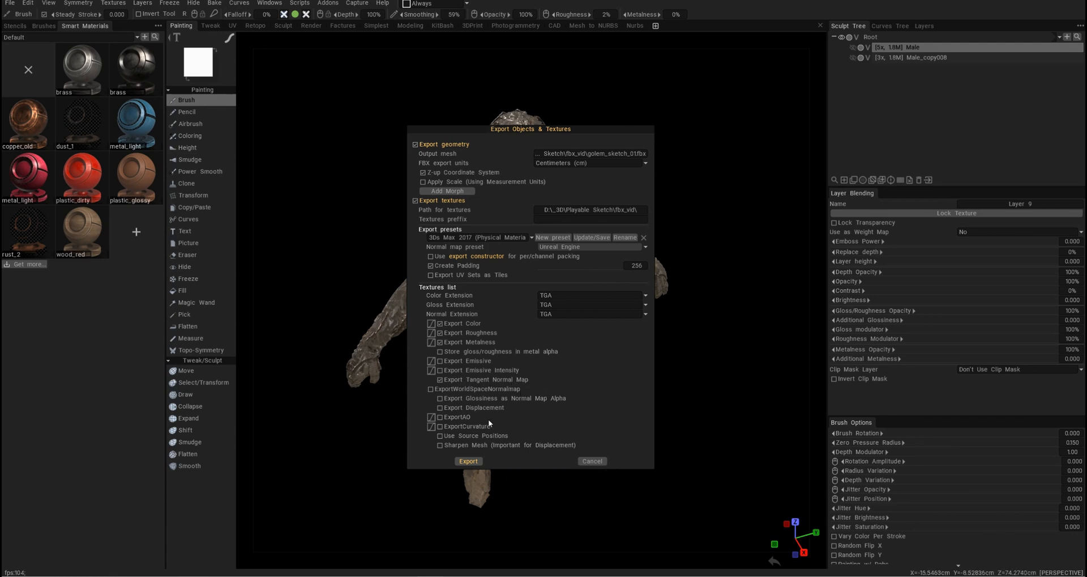
left_click(469, 461)
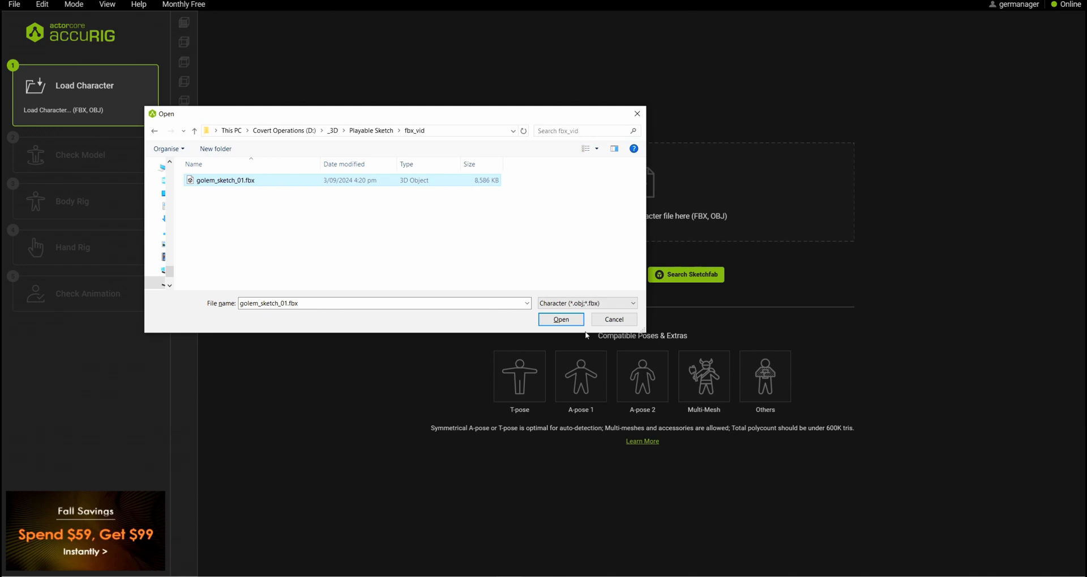
Step: Switch to AccuRIG, load golem_sketch_01.fbx, and inspect its wireframe before restoring the Final Render display
left_click(568, 321)
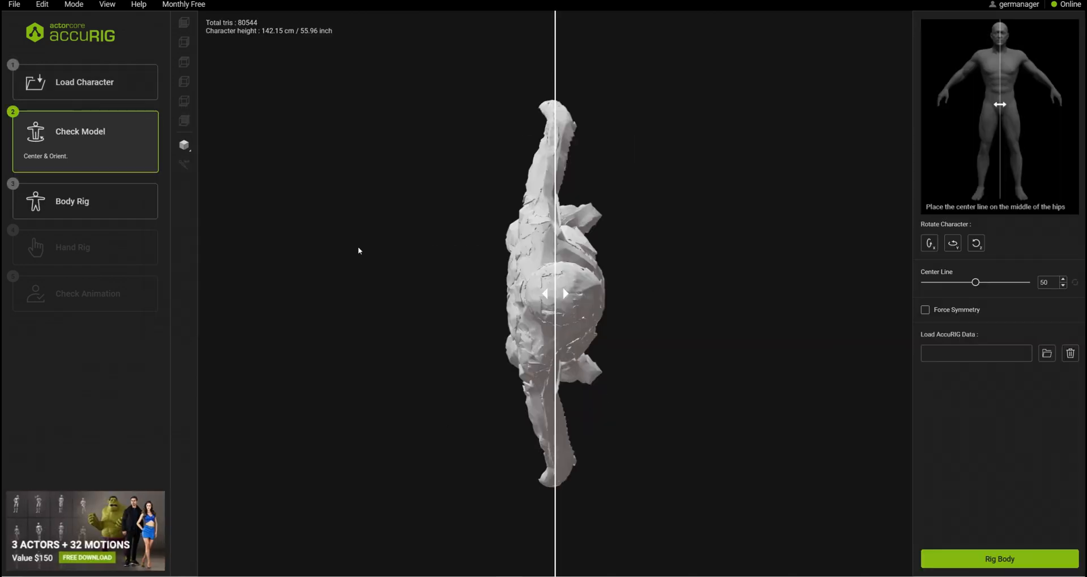
left_click(185, 146)
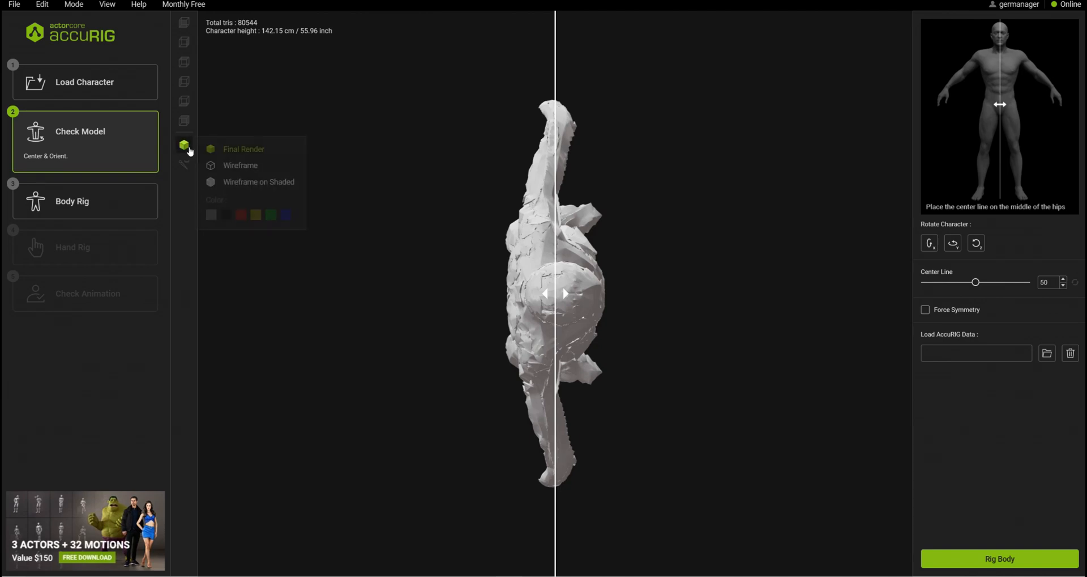
left_click(237, 167)
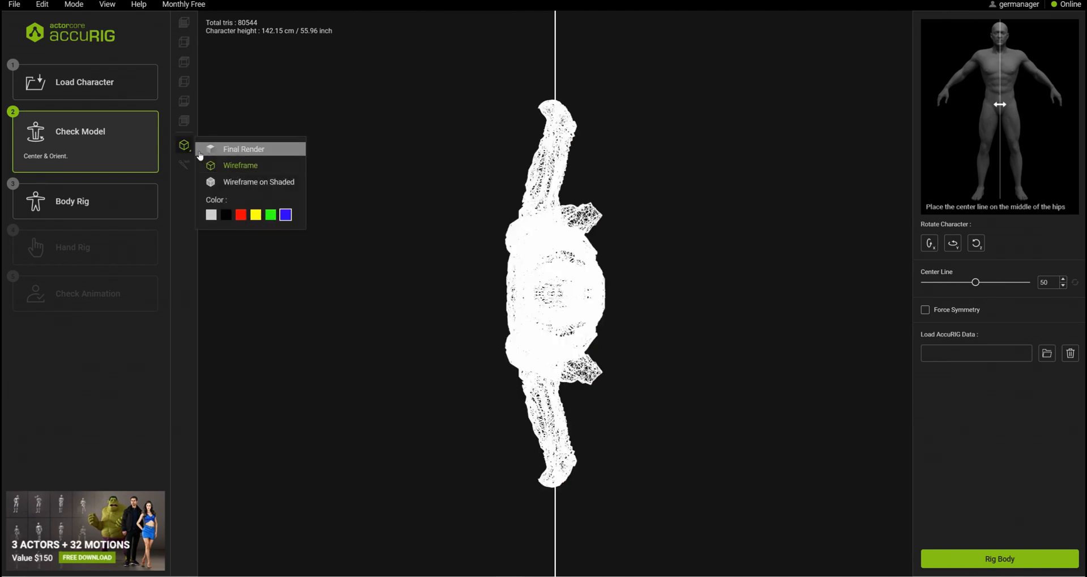
left_click(255, 150)
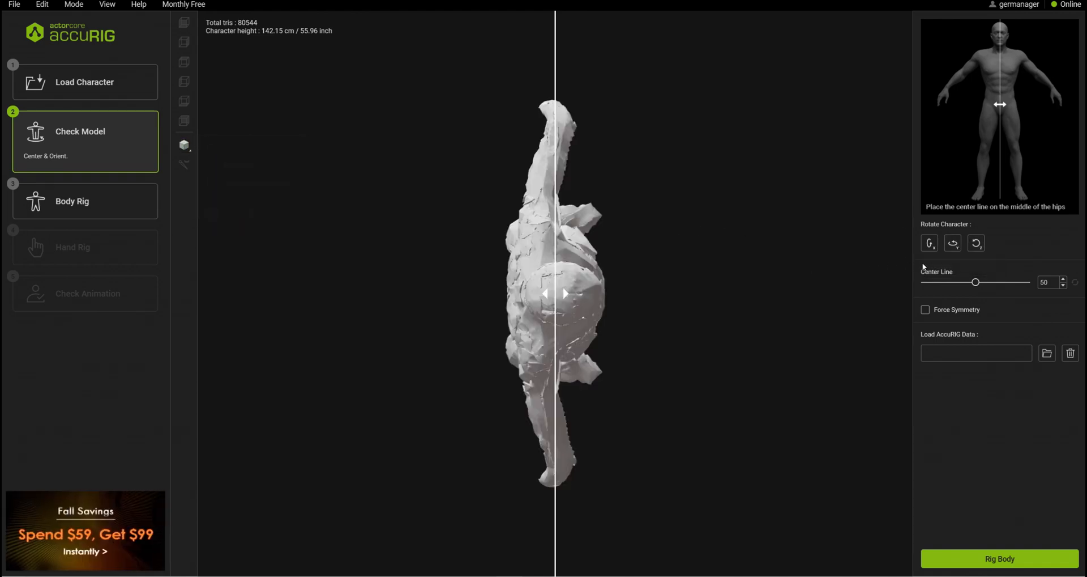
Step: Rotate the character in 90° turns about its axes until it stands upright facing the front
left_click(954, 245)
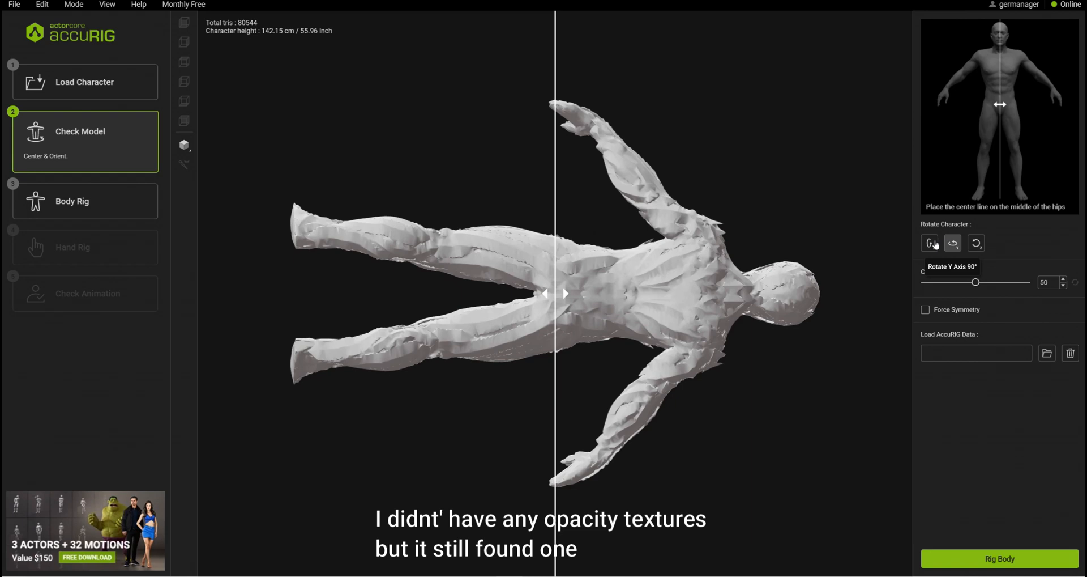
left_click(976, 243)
left_click(976, 243)
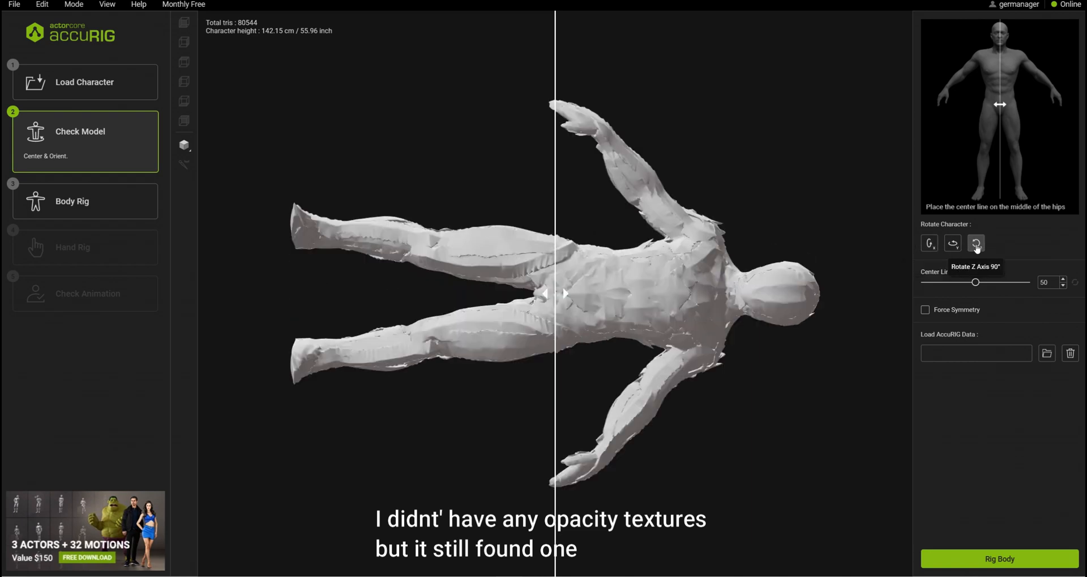
left_click(935, 244)
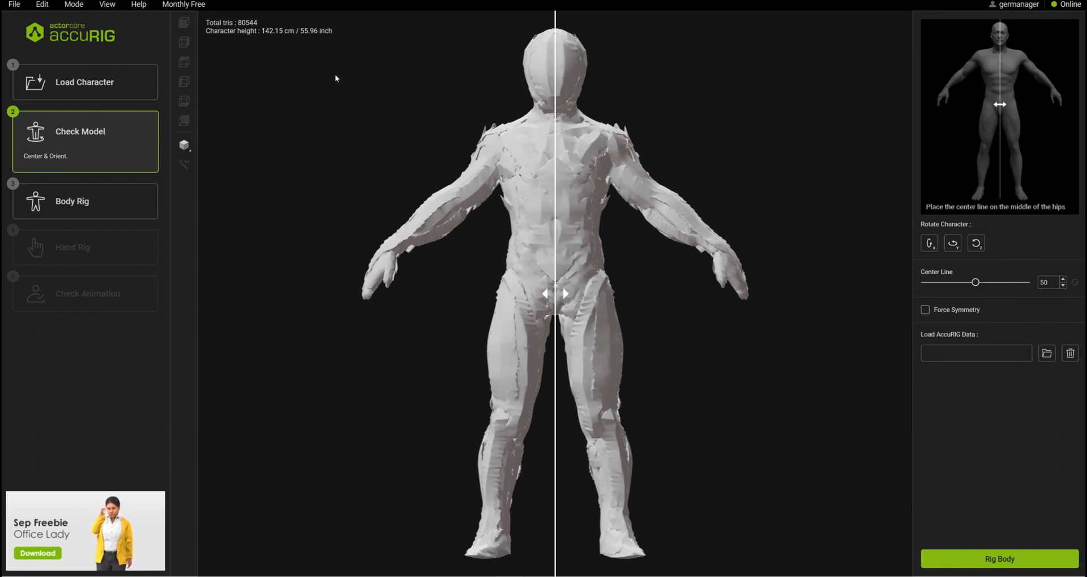
Step: Generate the body rig with the automatic joint positions, choose the number of fingers, and proceed to the animation check
left_click(1001, 556)
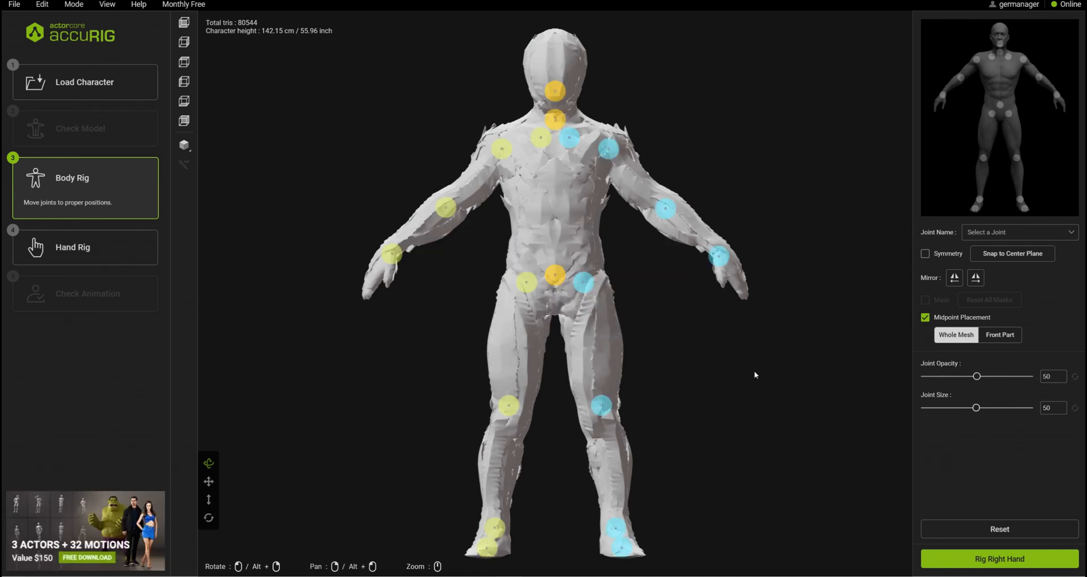
left_click_drag(694, 352, 723, 373)
left_click(998, 559)
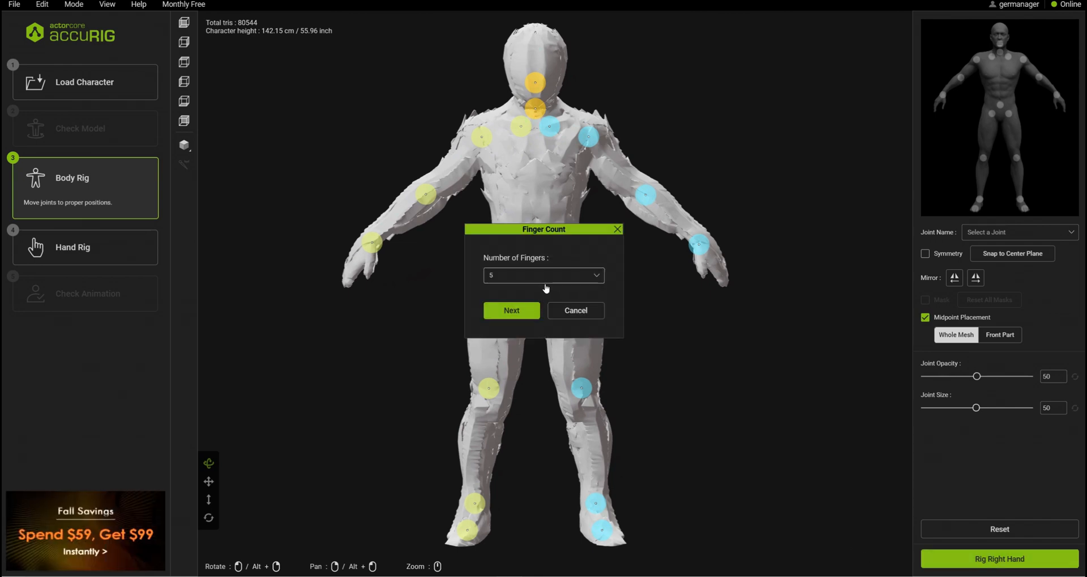
left_click(543, 275)
left_click(501, 352)
left_click(510, 310)
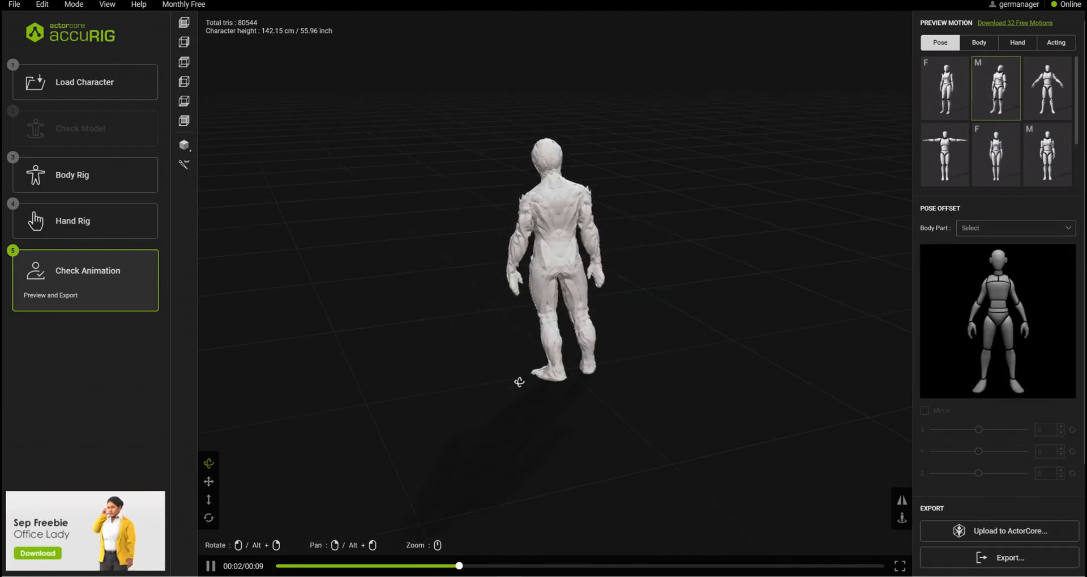
Step: Inspect the rigged character's preview motion from the front and from above, and pause the playback
left_click_drag(519, 382, 750, 361)
right_click_drag(631, 415, 648, 353)
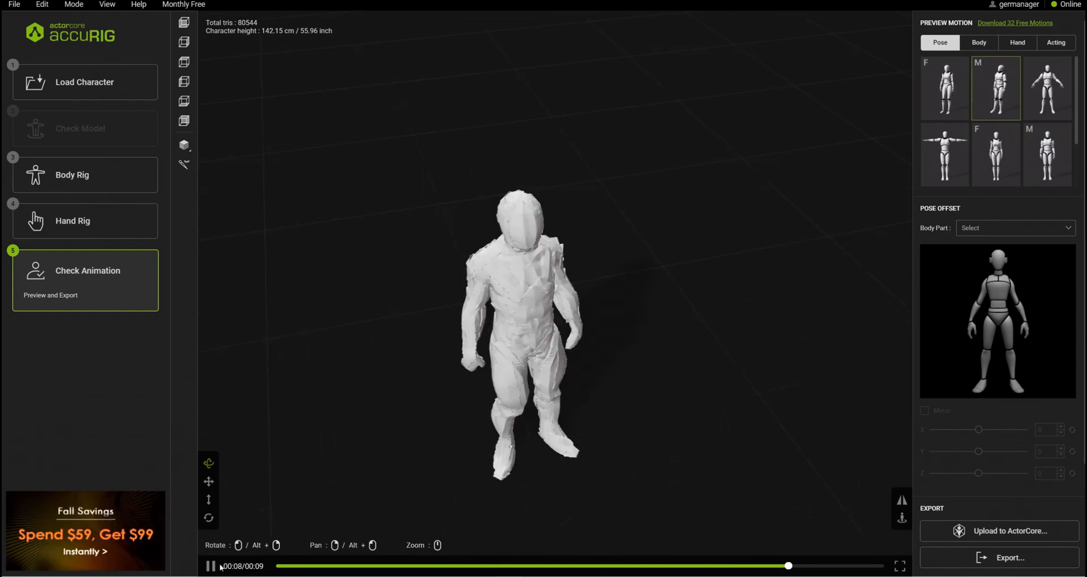
key("space")
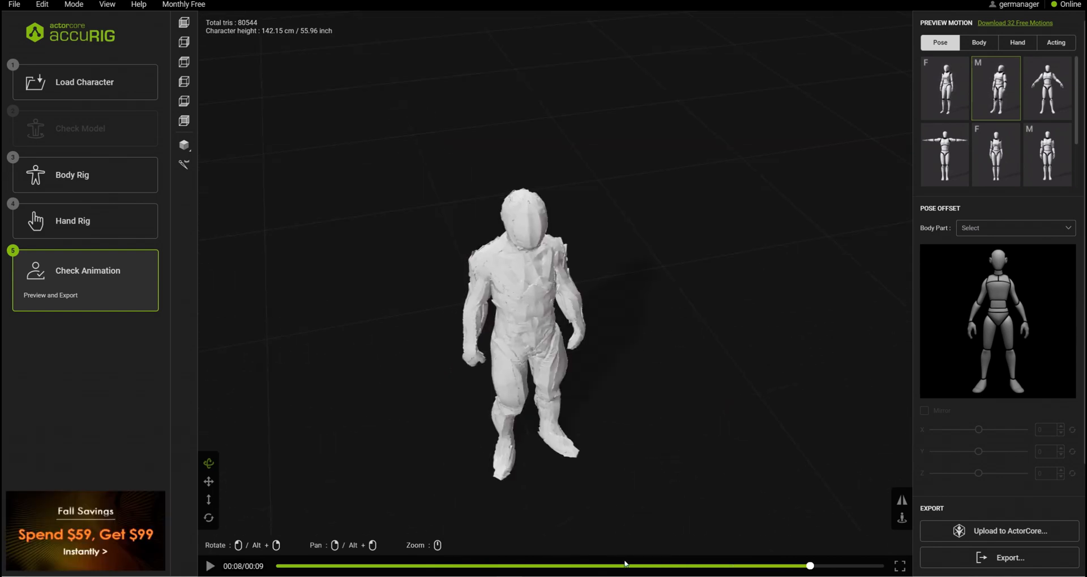
Step: Export the rigged character as FBX targeting Unreal with Original maximum texture size, saved as golem_sketch_01_rigged.fbx
left_click(997, 564)
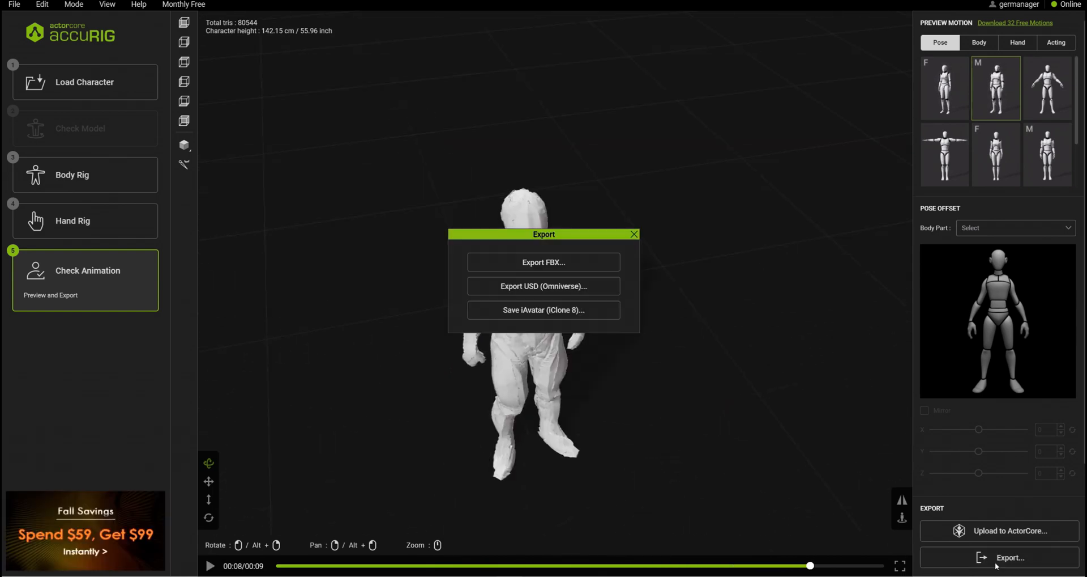
left_click(524, 262)
left_click(516, 198)
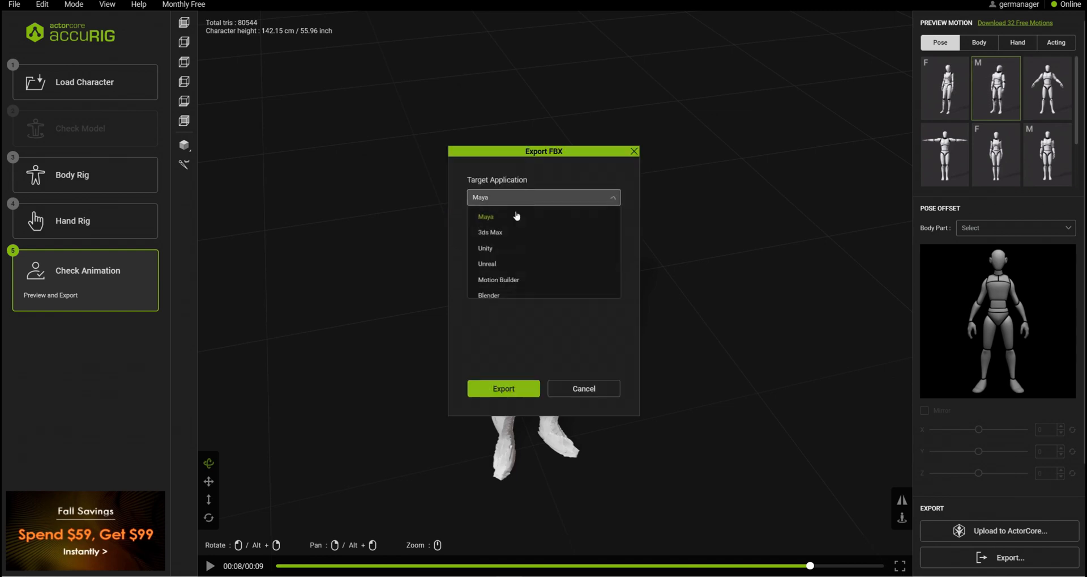
left_click(491, 263)
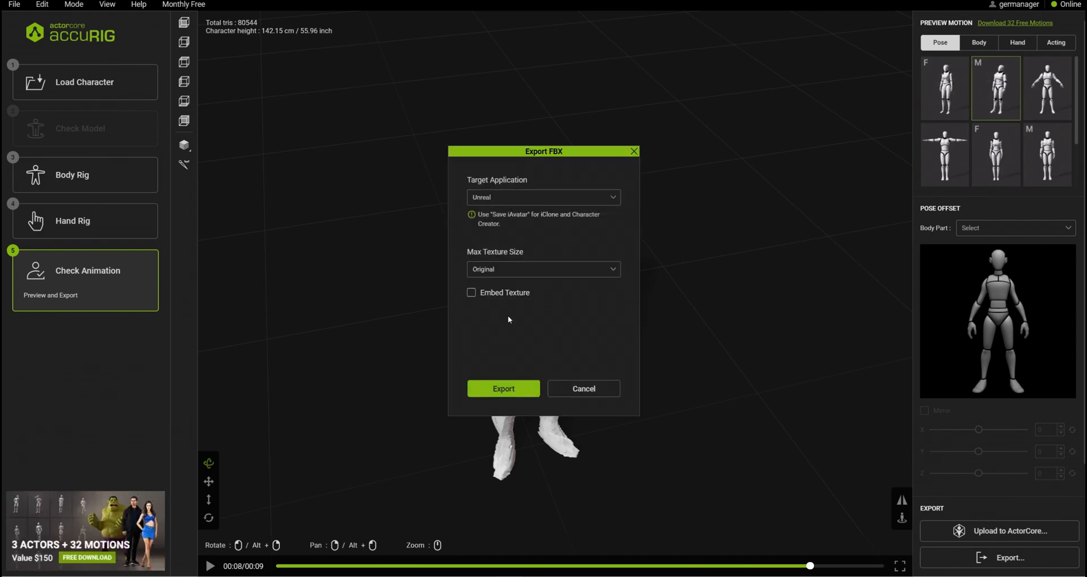
left_click(504, 269)
left_click(514, 271)
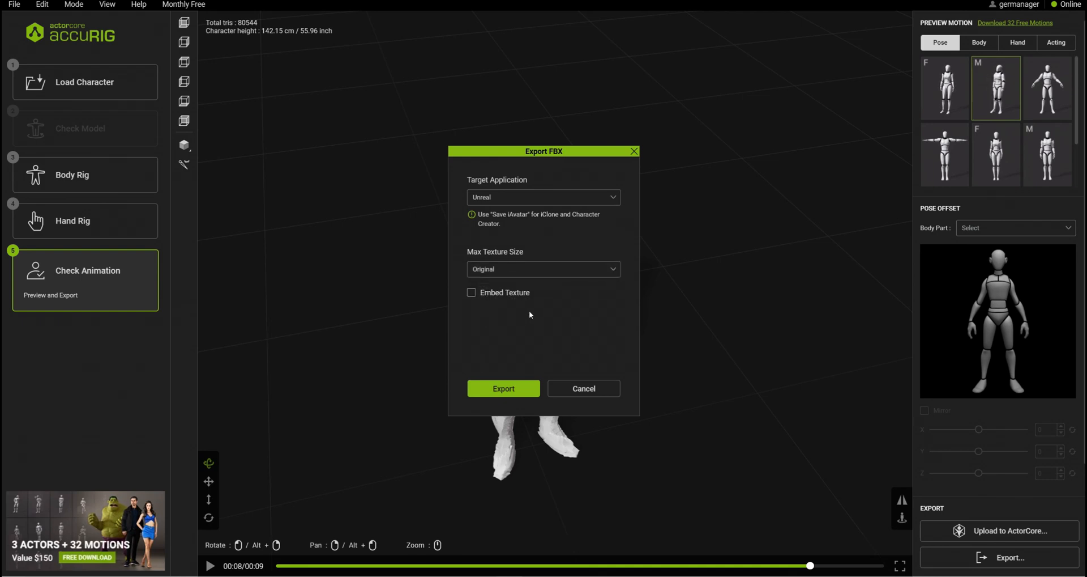
left_click(520, 388)
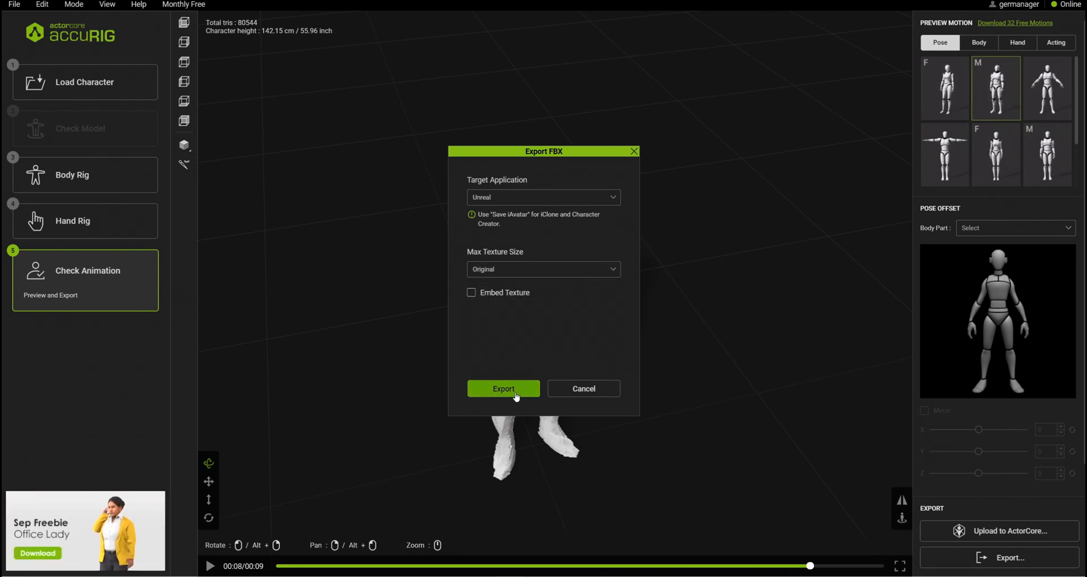
left_click(262, 395)
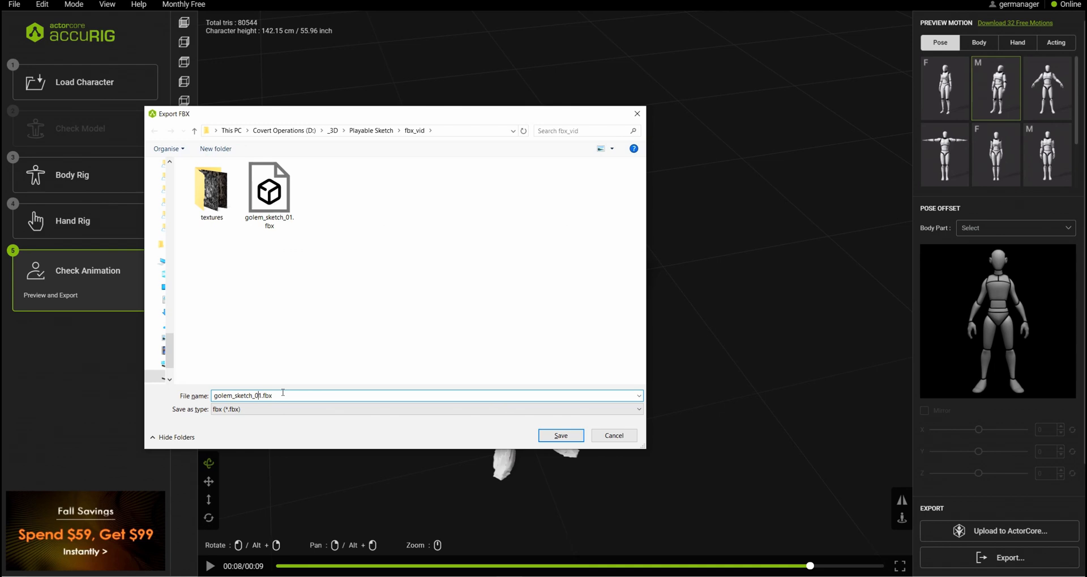
type("_rigged")
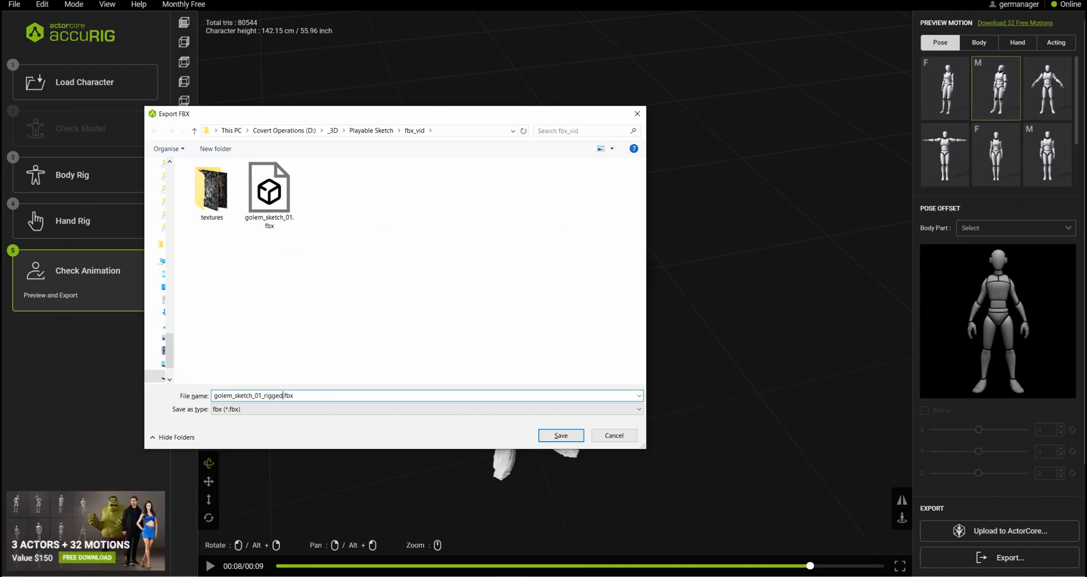
key("Return")
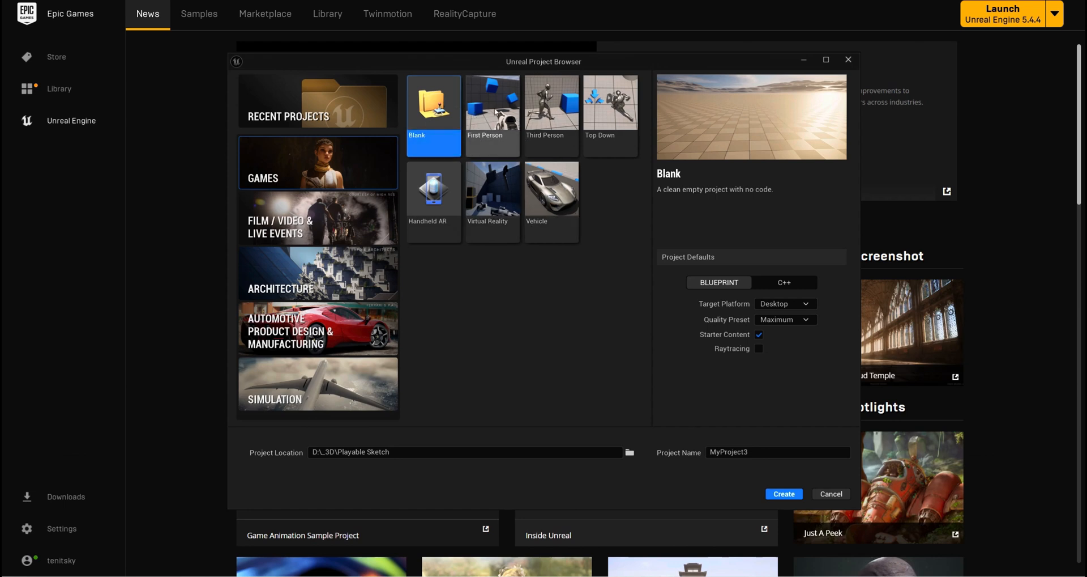
Step: Switch to Unreal Engine, create a project from the Third Person template, and add a Golem folder under Content
left_click(549, 86)
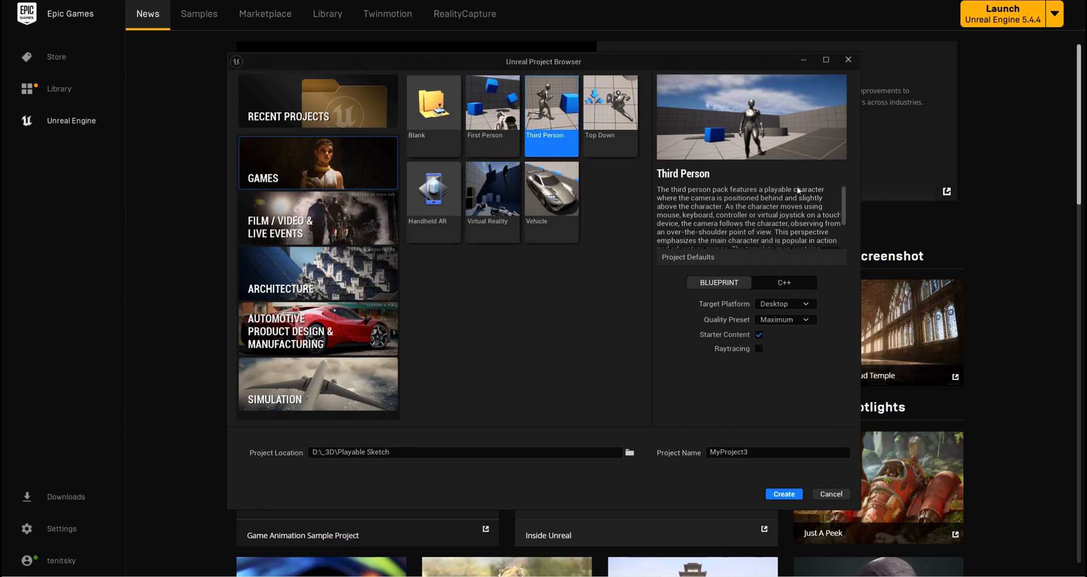
left_click(784, 493)
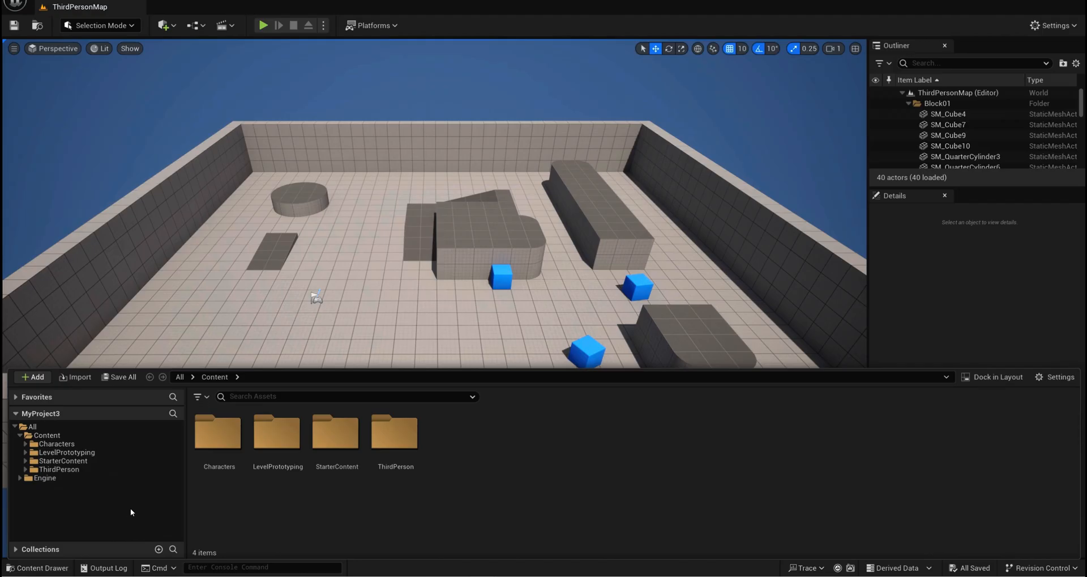
left_click(55, 435)
right_click(56, 439)
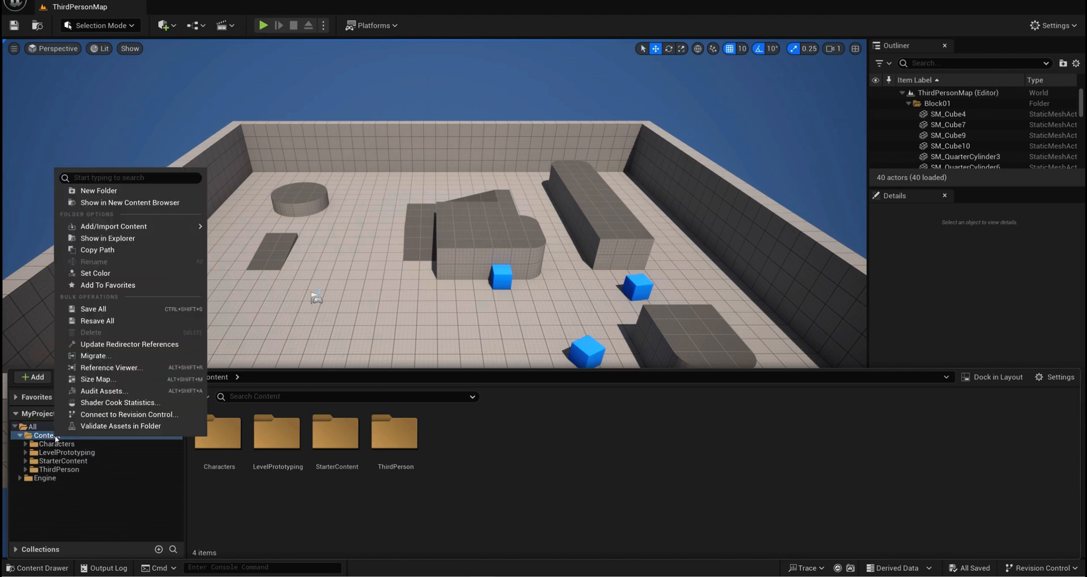
left_click(114, 195)
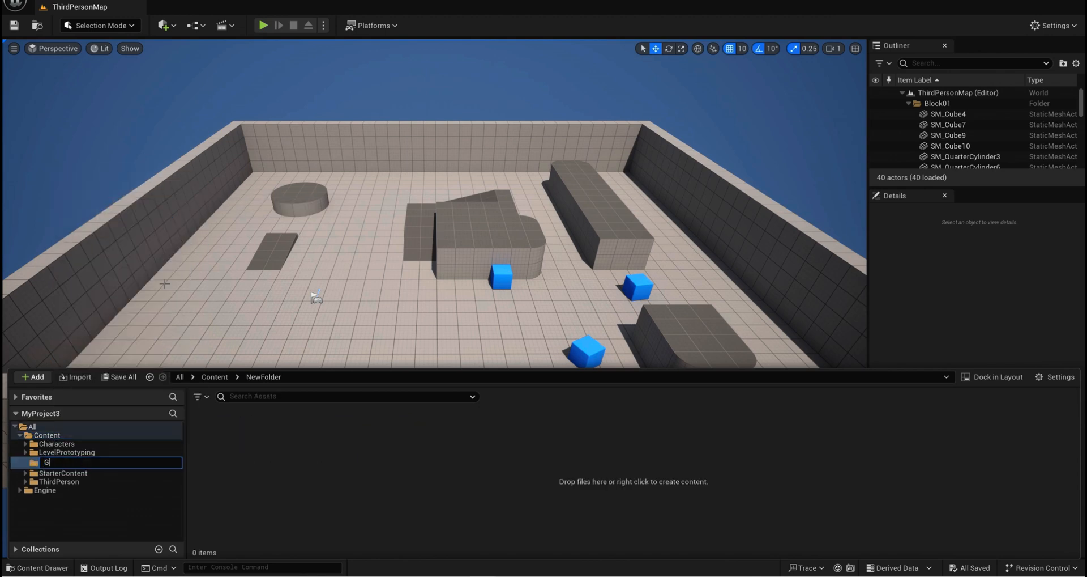
key("Return")
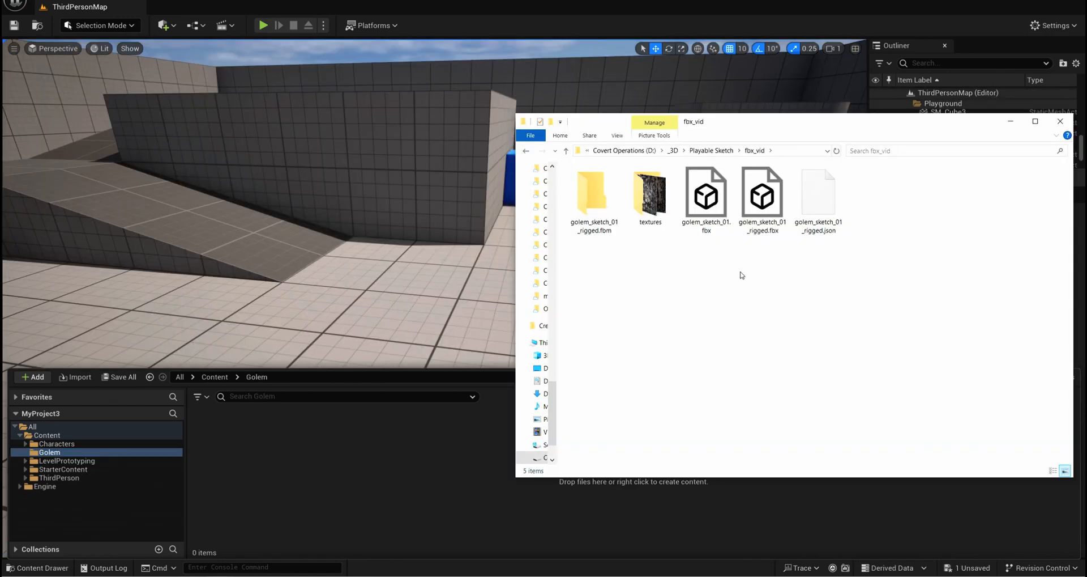
Step: Import golem_sketch_01_rigged.fbx into the Golem folder as a skeletal mesh using the SK_Mannequin skeleton, and save all assets
left_click(723, 225)
left_click_drag(765, 197, 453, 488)
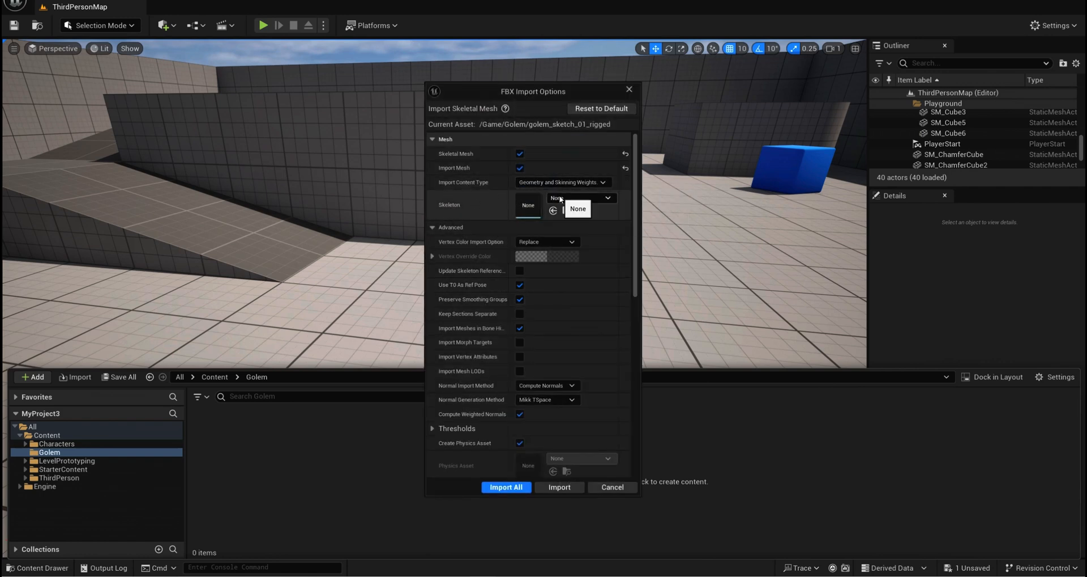
left_click(583, 198)
left_click(634, 362)
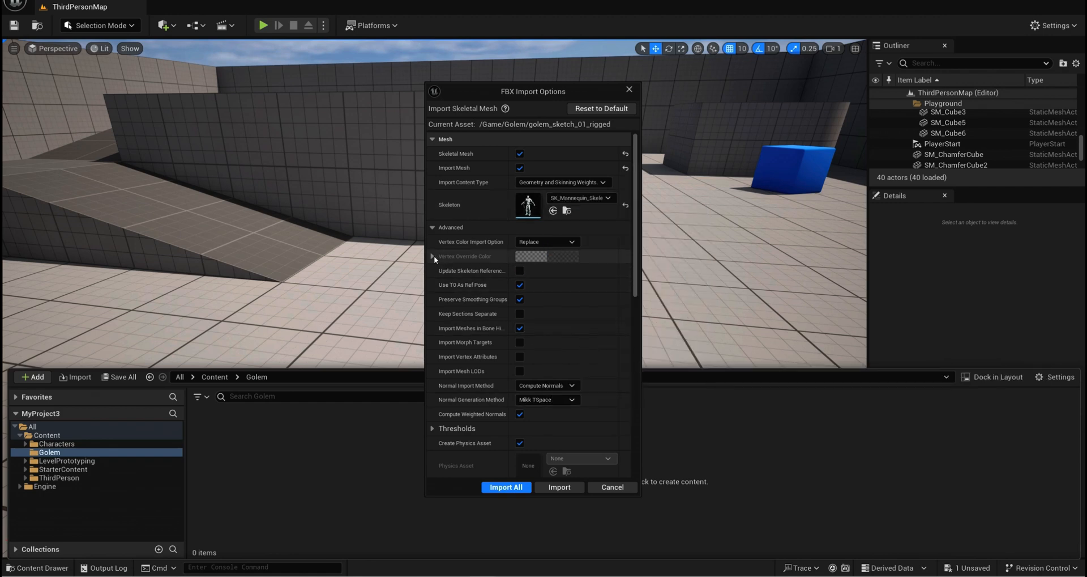
left_click(433, 229)
left_click(432, 231)
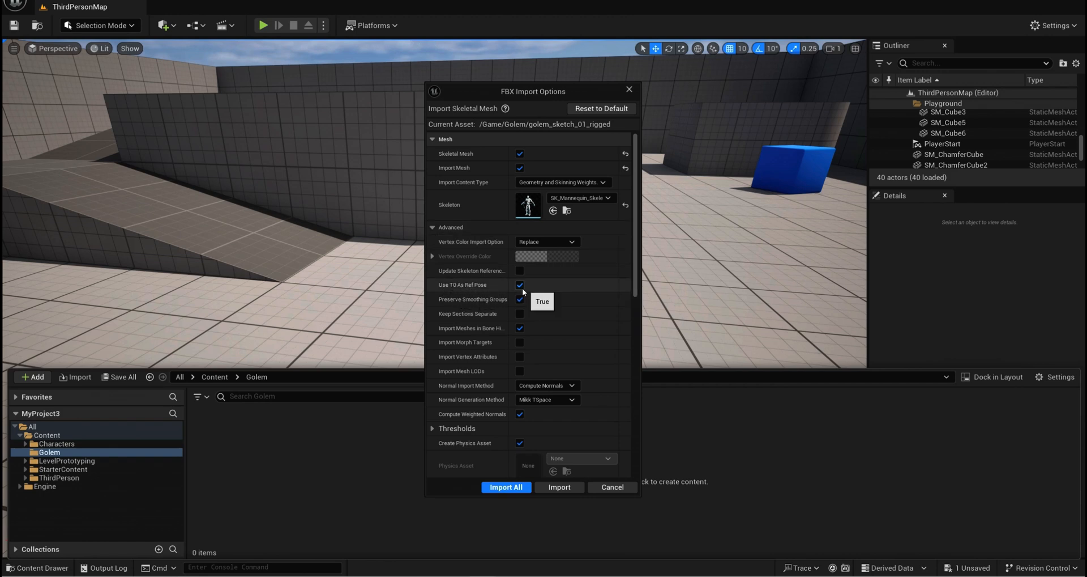
left_click(559, 487)
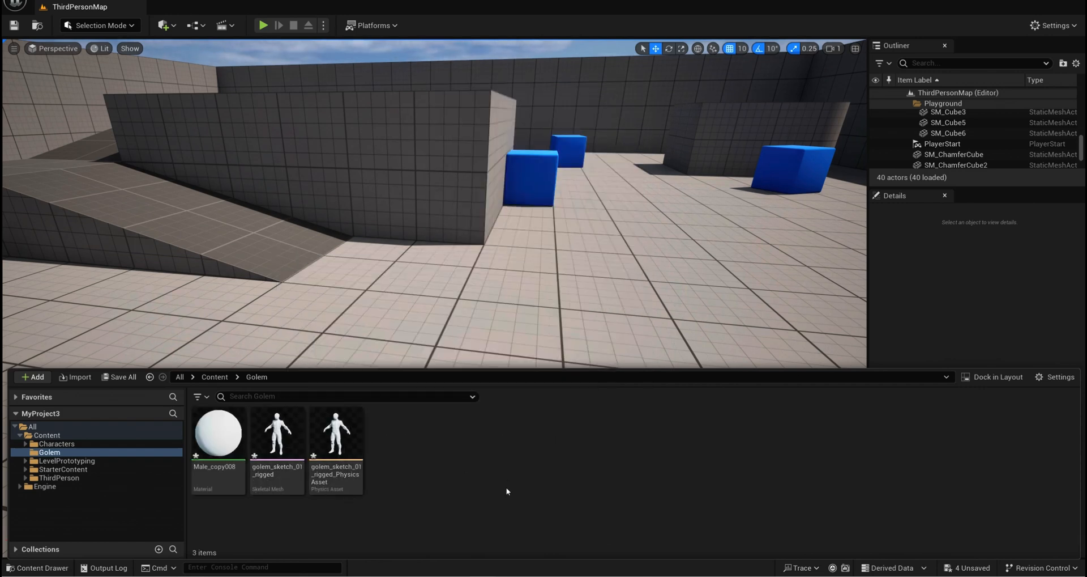
key("ctrl+shift+s")
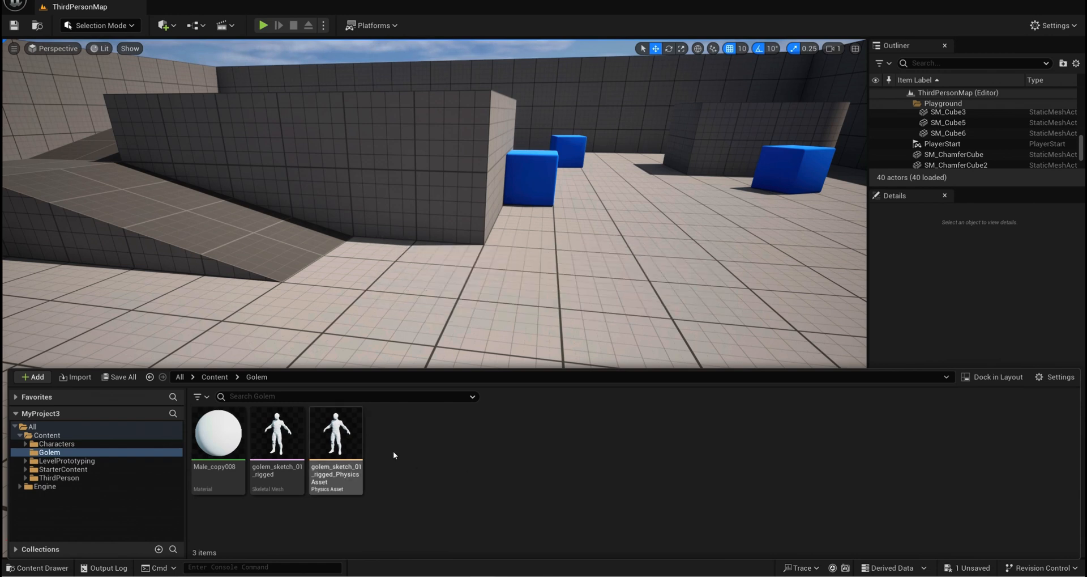
Step: Open the BP_ThirdPersonCharacter blueprint and set its skeletal mesh asset to golem_sketch_01_rigged
double_click(50, 477)
double_click(220, 433)
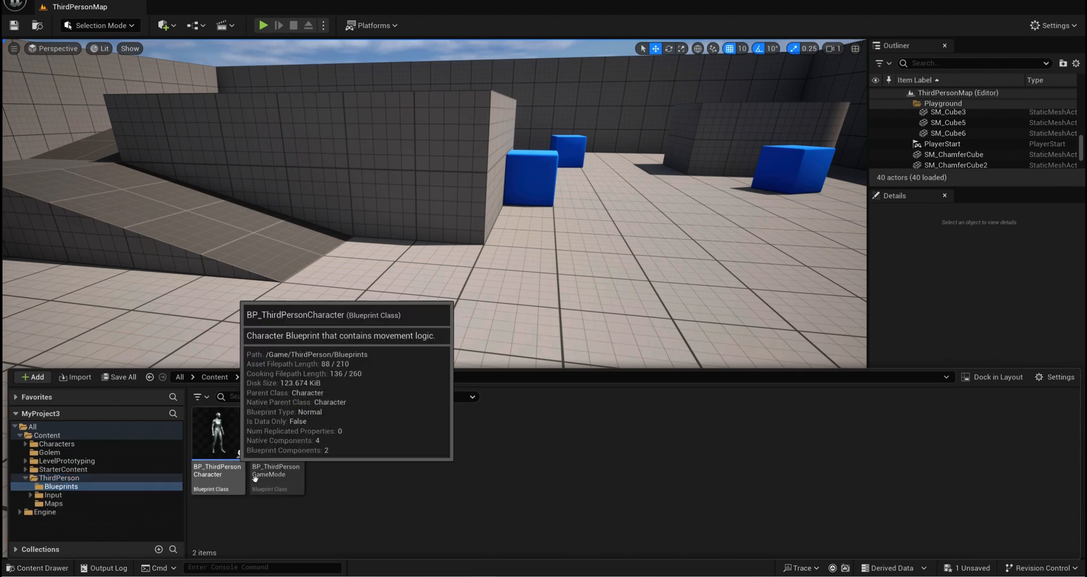
double_click(218, 434)
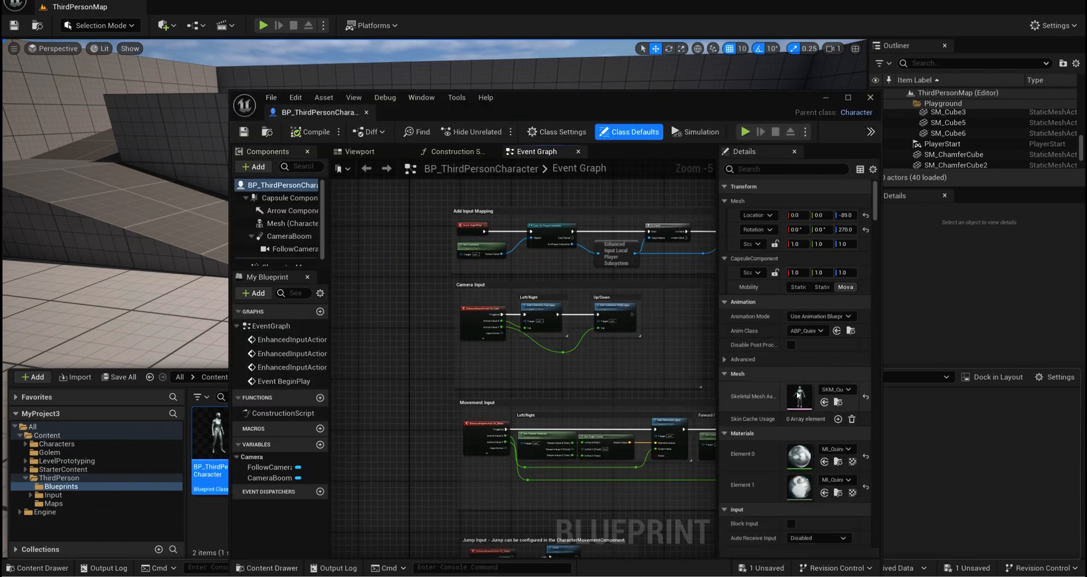
left_click(837, 389)
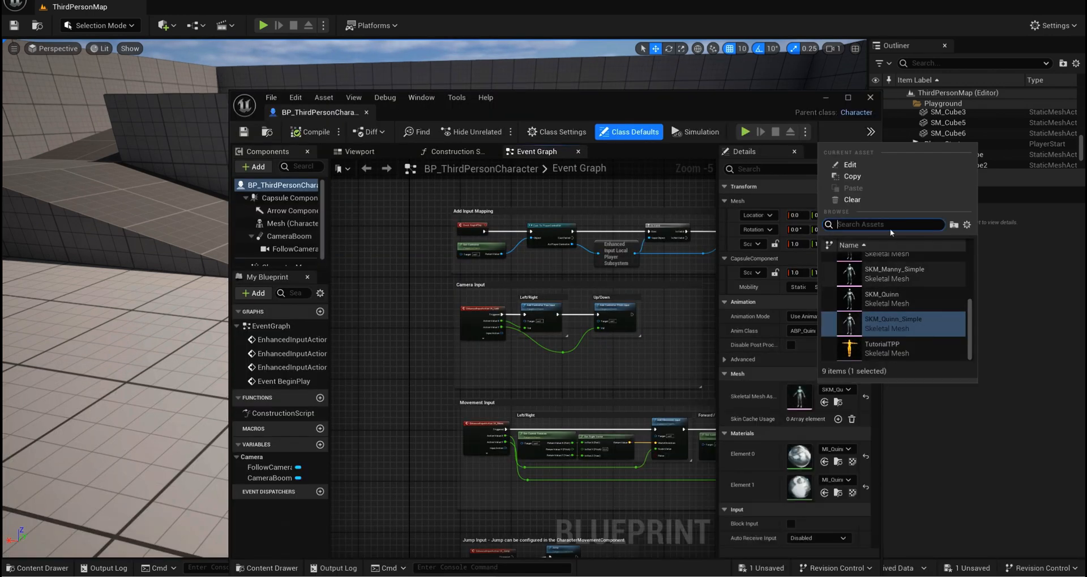
type("golem")
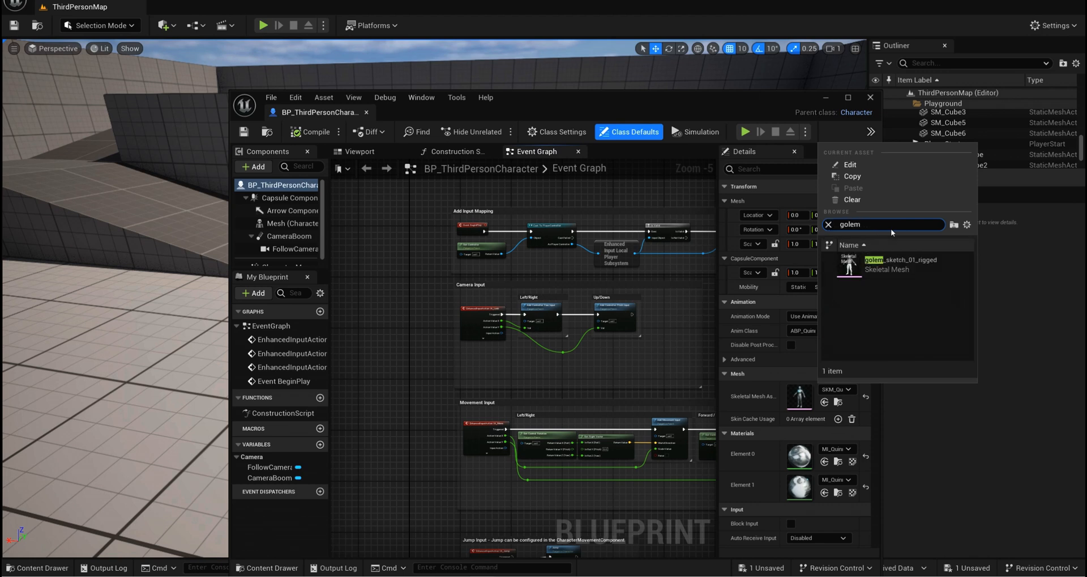
left_click(908, 263)
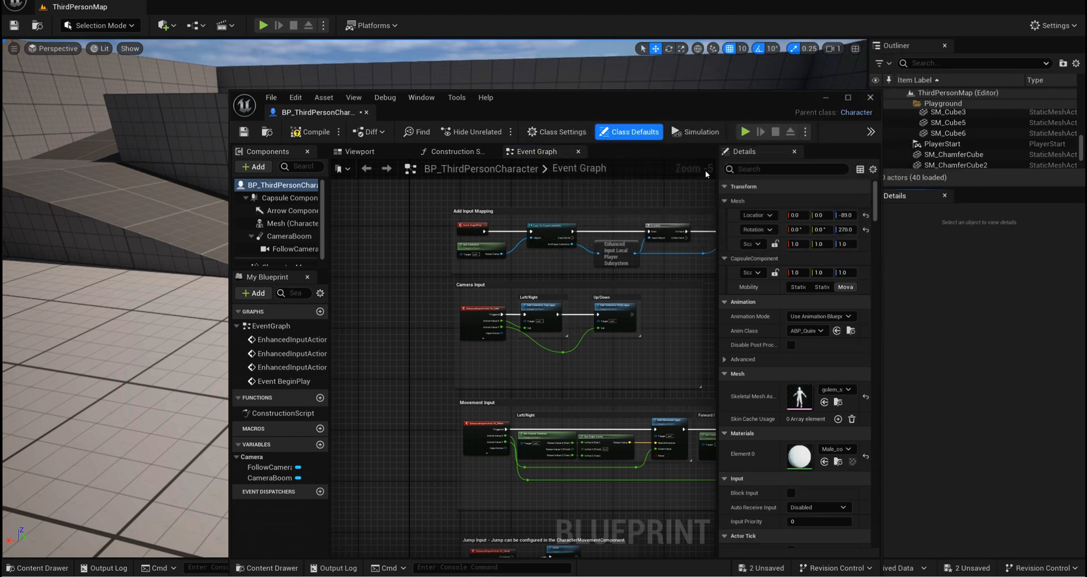
Step: Check the golem mesh in the blueprint's 3D preview and return to the level
left_click_drag(578, 100, 552, 91)
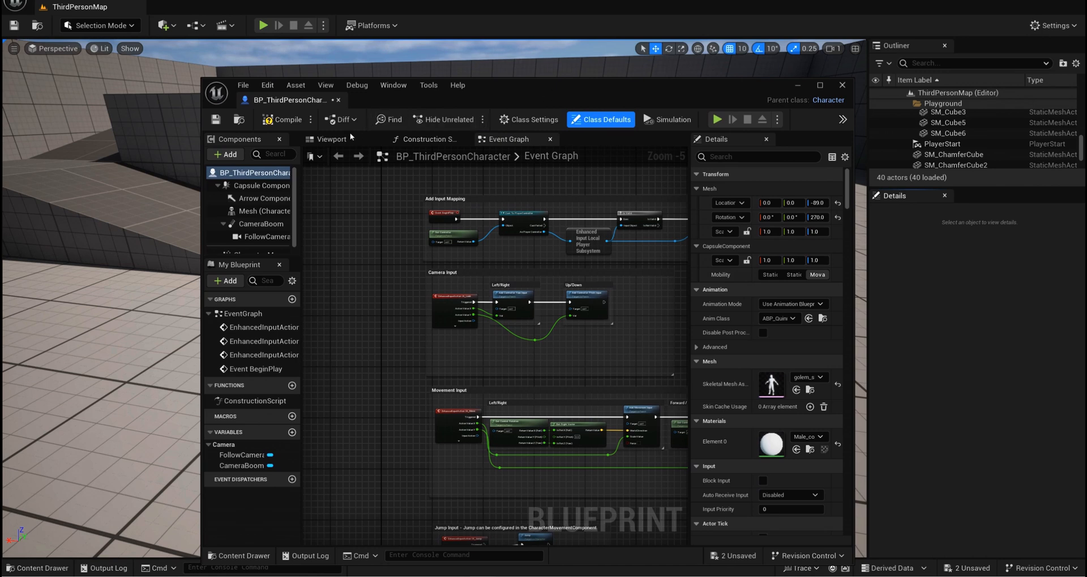
left_click(331, 139)
left_click_drag(589, 338, 635, 348)
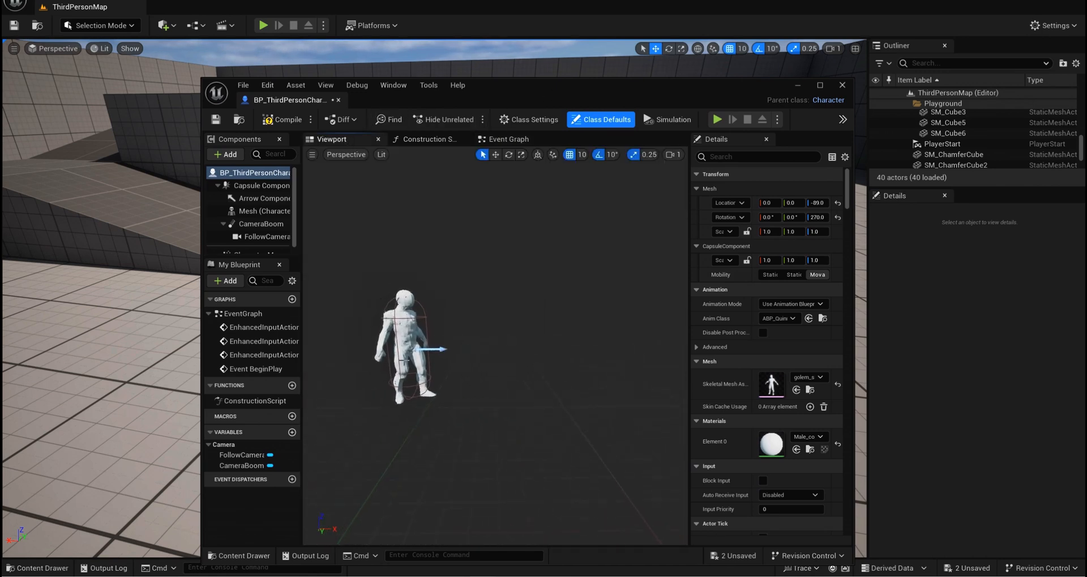
left_click(795, 85)
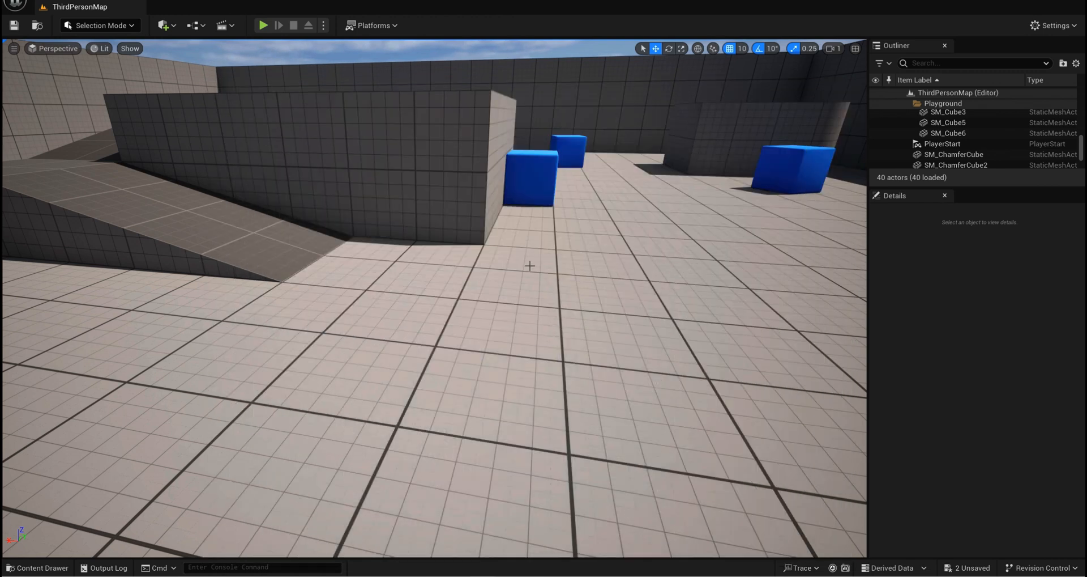
Step: Play the level in the editor and run the golem around the map and up a ramp to test its animations
mouse_move(573, 276)
left_mouse_down()
mouse_move(549, 300)
mouse_move(573, 276)
left_mouse_up()
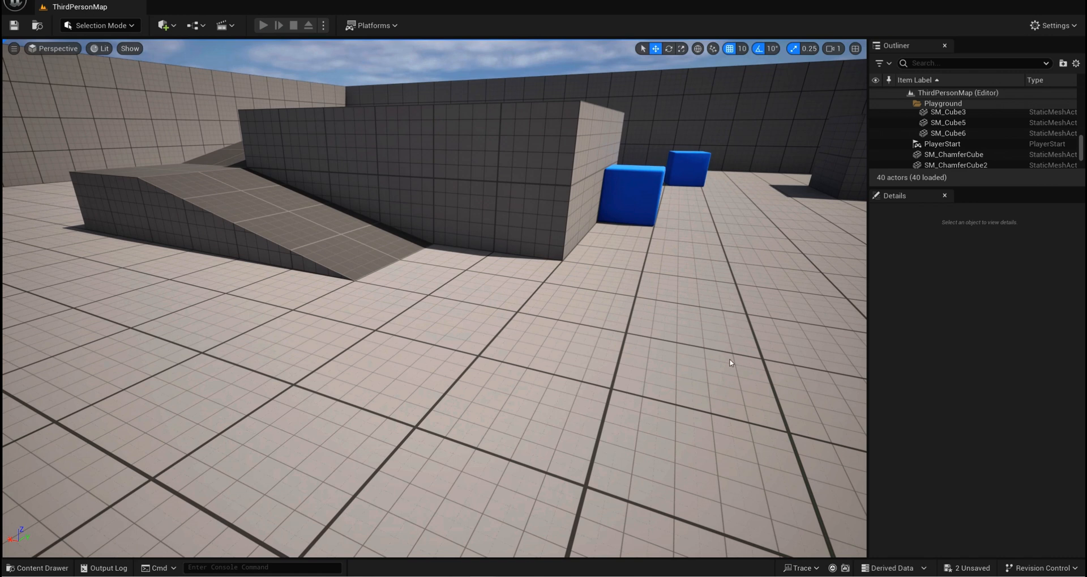
key("alt+p")
left_click(737, 340)
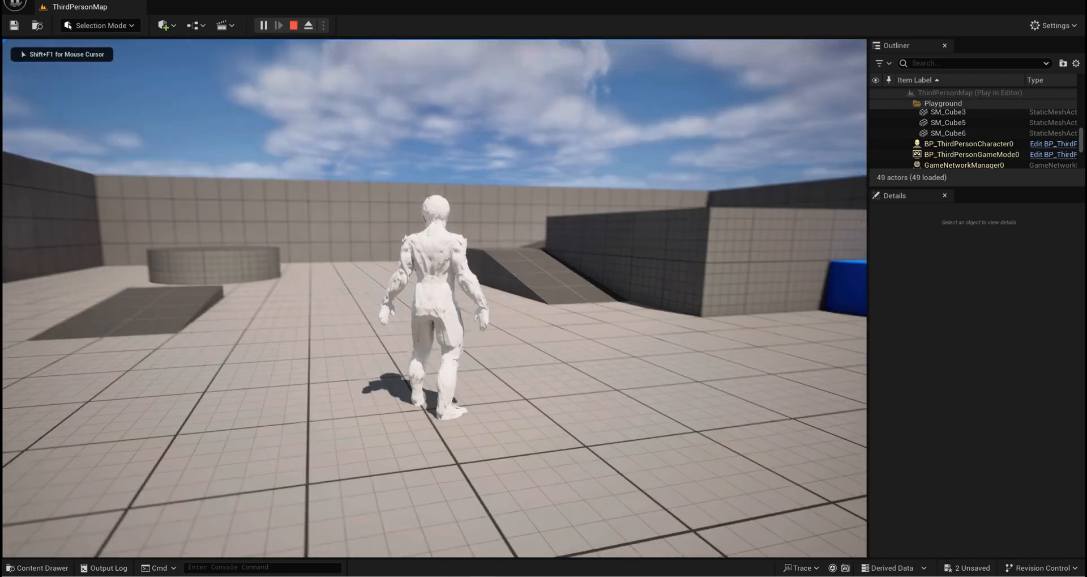
key("w")
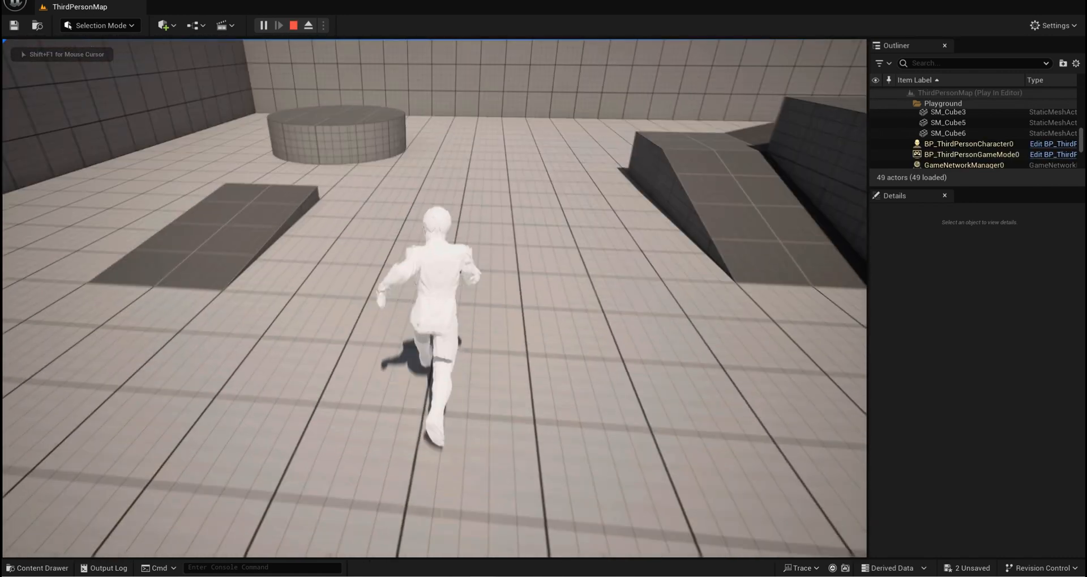
key("w")
key("w")
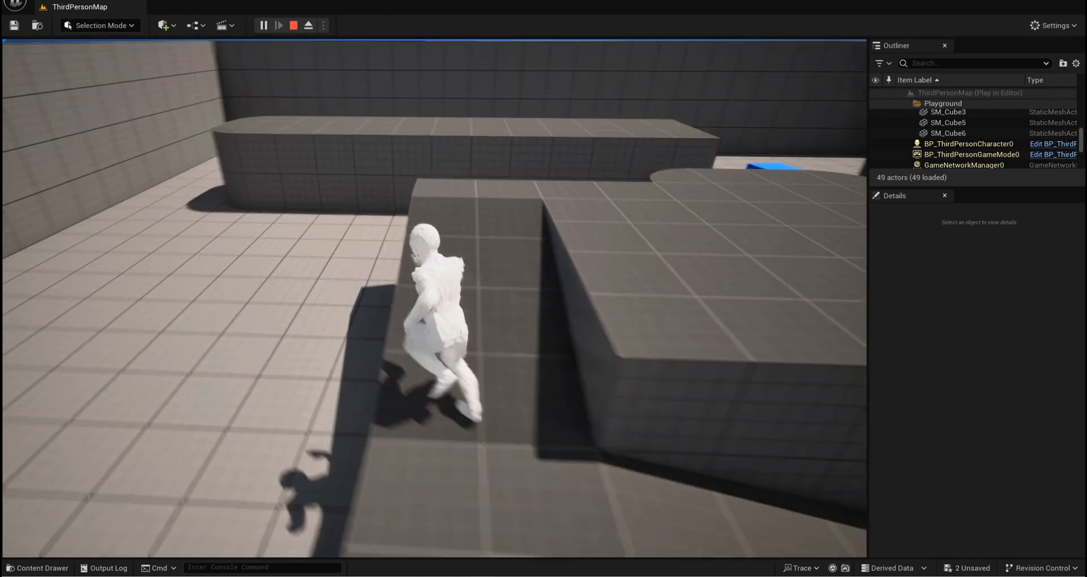
key("w")
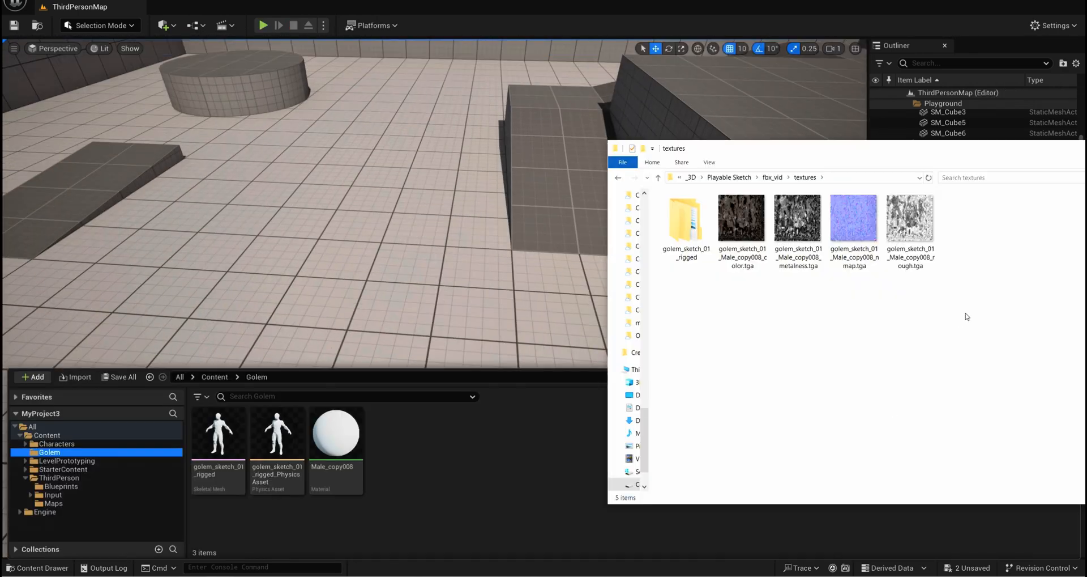
Step: Import the golem's color, metalness, nmap and rough TGA textures into the Golem folder and save all assets
left_click_drag(968, 316, 764, 268)
left_click_drag(757, 233, 495, 490)
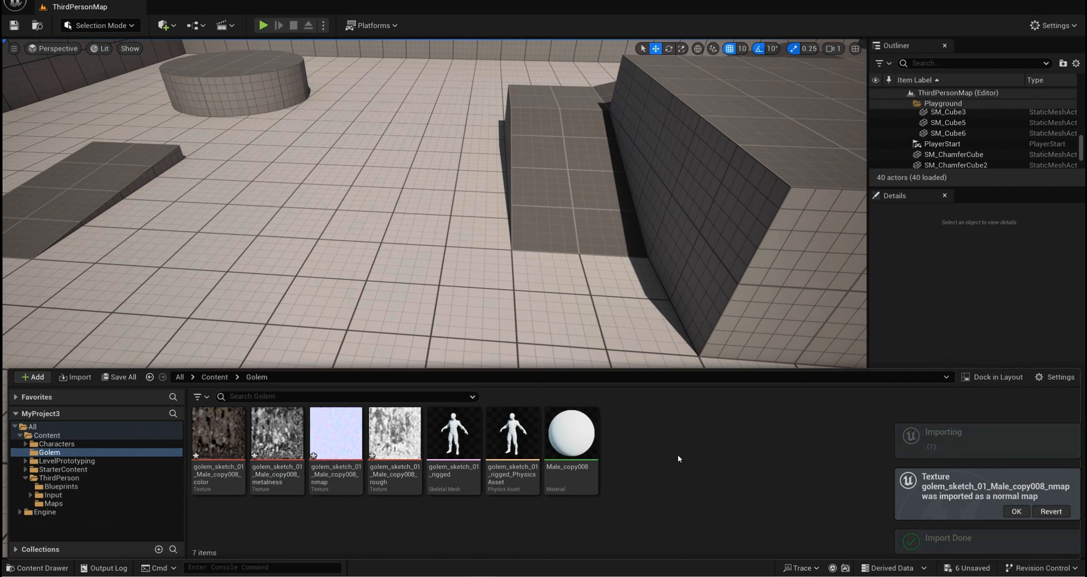
key("ctrl+shift+s")
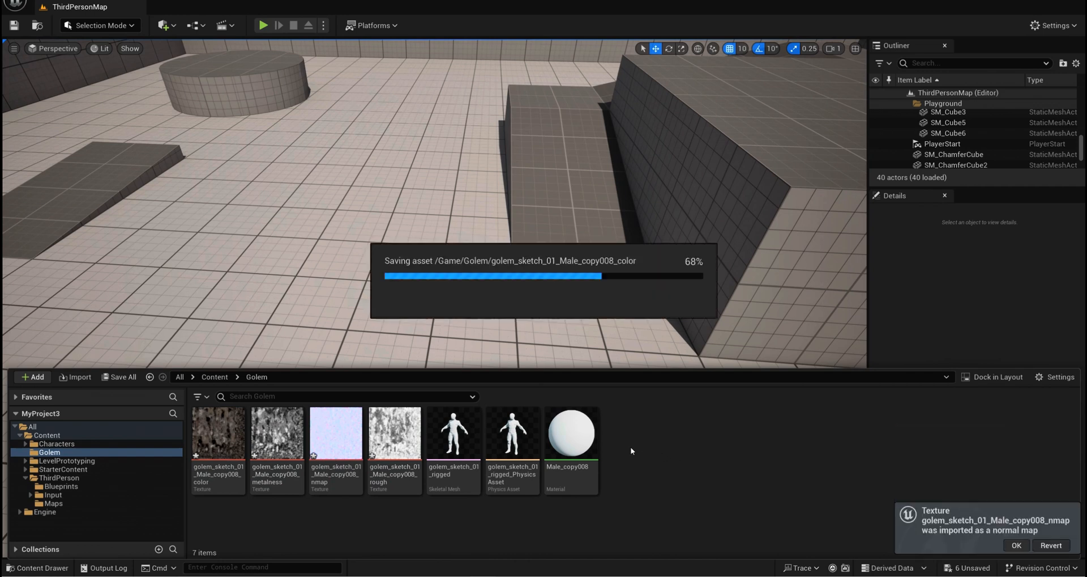
Step: Open the Male_copy008 material and add a TextureSampleParameter2D node to its graph, leaving space beside the material output
double_click(571, 438)
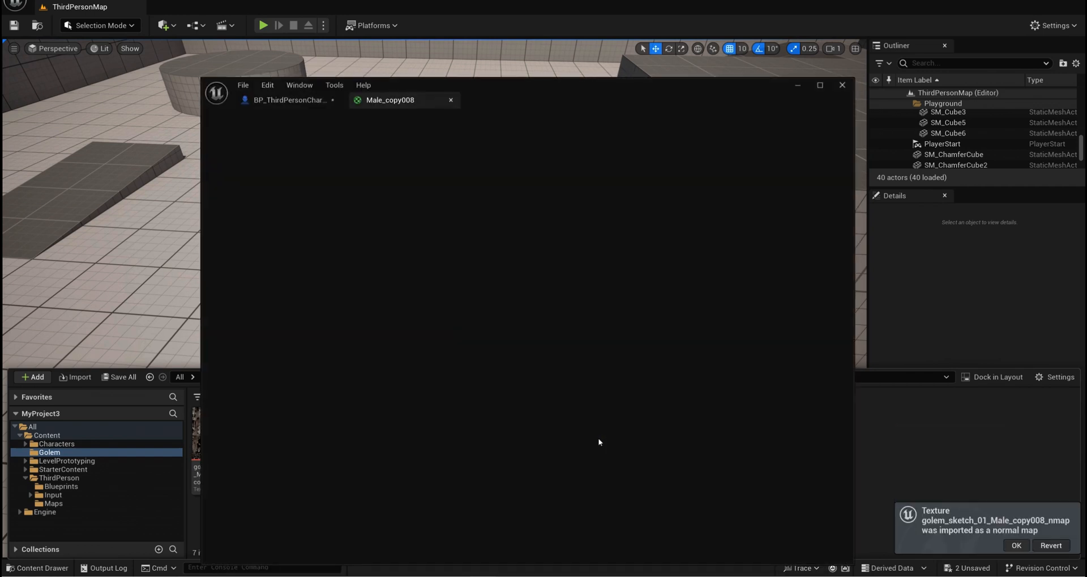
left_click_drag(515, 86, 660, 86)
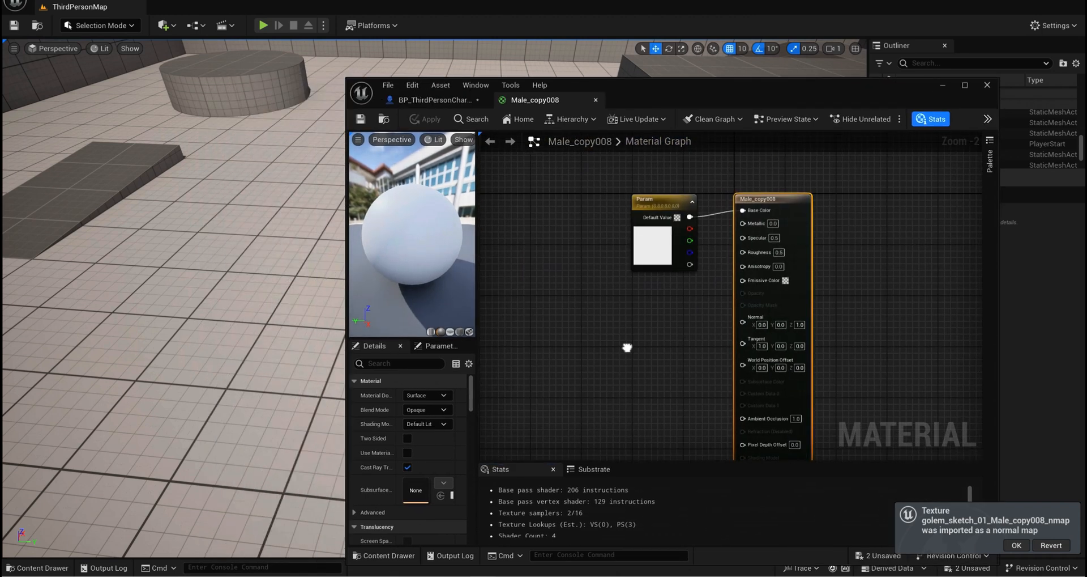
left_click_drag(671, 224, 570, 224)
right_click(592, 336)
type("texture")
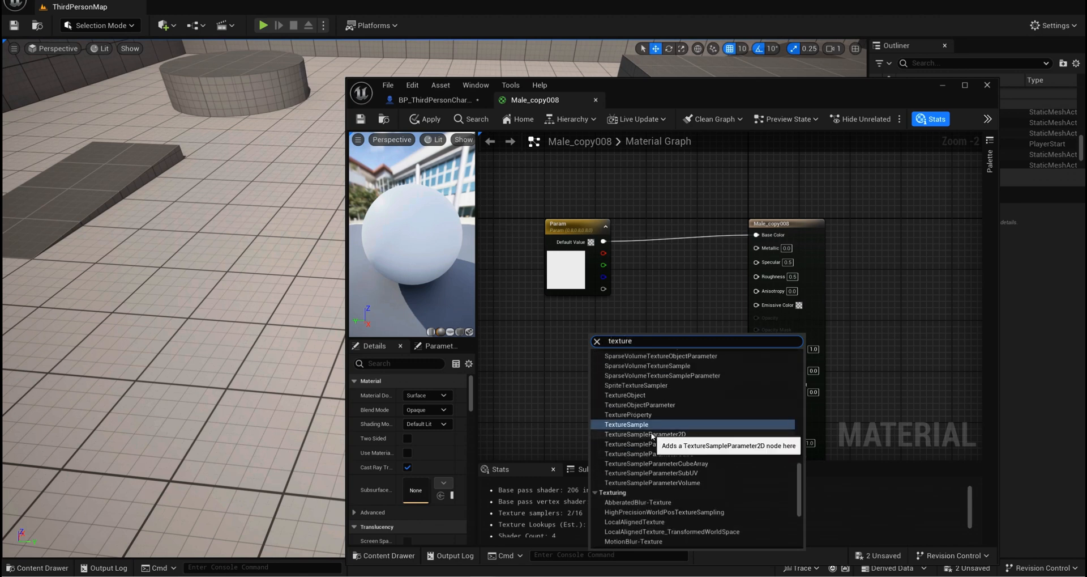
left_click(653, 434)
left_click_drag(571, 224, 545, 186)
left_click_drag(634, 345, 571, 289)
Step: Duplicate the texture parameter node three times and arrange the four nodes in a column
right_click_drag(658, 369, 672, 307)
key("ctrl+d")
left_click_drag(664, 310, 568, 355)
right_click_drag(661, 355, 664, 286)
key("ctrl+d")
left_click_drag(666, 307, 579, 416)
right_click_drag(685, 387, 698, 290)
key("ctrl+d")
left_click_drag(723, 332, 680, 415)
right_click_drag(697, 238, 739, 432)
Step: Name the four texture parameters Colour, Roughness, Metalness and NormalMap
left_click(640, 266)
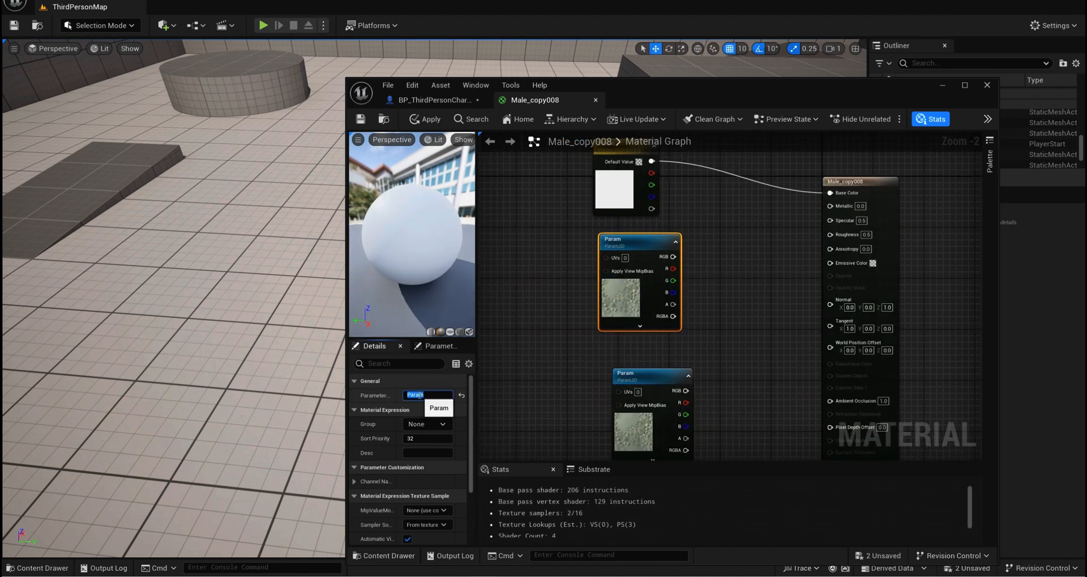
left_click(420, 395)
type("COlour")
right_click_drag(712, 149, 701, 235)
left_click(701, 236)
Step: Connect the Colour texture's RGB output to Base Color and delete the original white Param node
left_click_drag(616, 247, 641, 203)
left_click_drag(626, 345, 819, 300)
left_click(628, 212)
key("Delete")
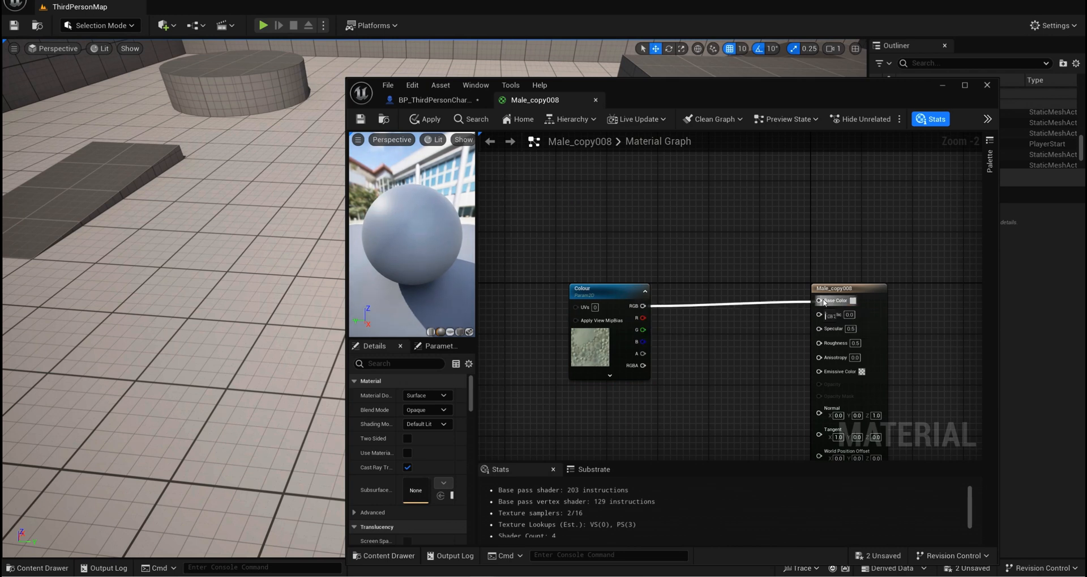
Step: Connect the Roughness texture to the material's Roughness input and the Metalness texture to its Metallic input
right_click_drag(758, 358, 719, 250)
left_click_drag(623, 343, 622, 277)
right_click_drag(693, 264, 669, 328)
left_click_drag(624, 357, 774, 277)
right_click_drag(725, 414, 712, 313)
left_click_drag(572, 419, 577, 348)
right_click_drag(690, 300, 631, 364)
left_click_drag(559, 430, 704, 212)
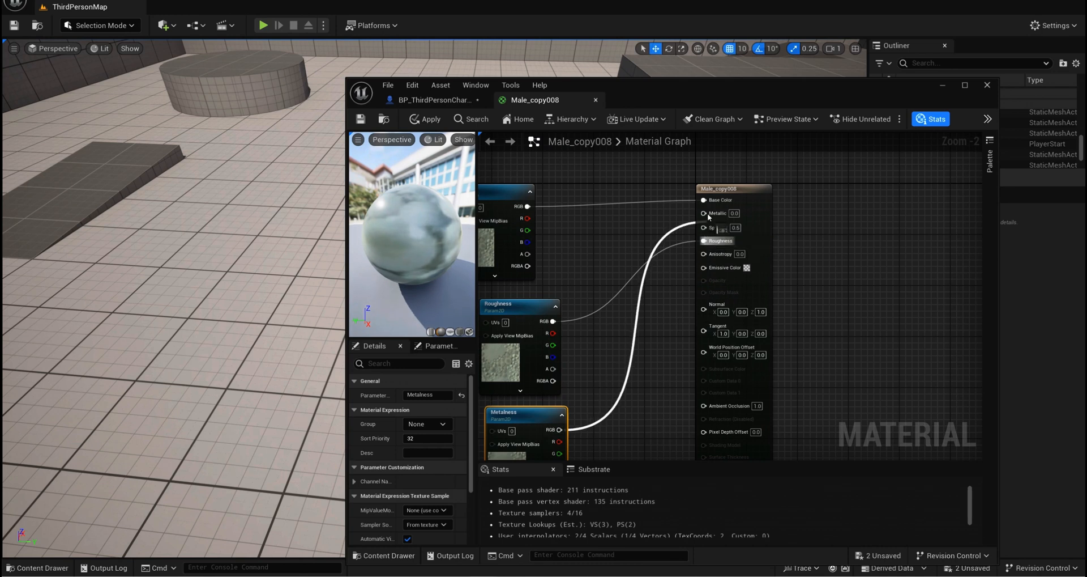
Step: Place the NormalMap node below Metalness and connect its RGB output to the material's Normal input
right_click_drag(704, 238, 788, 59)
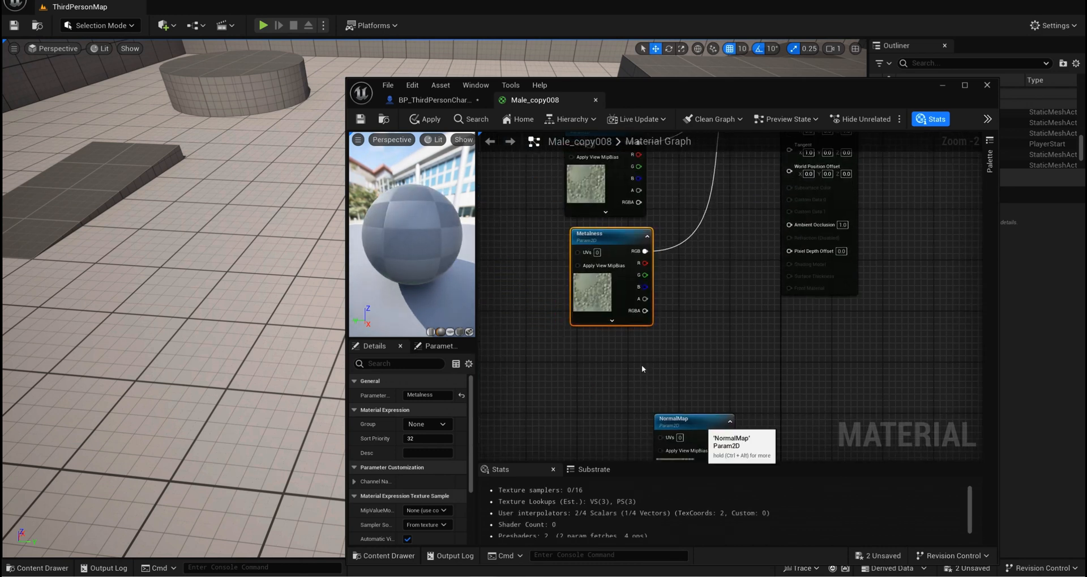
left_click_drag(705, 423, 640, 347)
right_click_drag(716, 273, 641, 346)
left_click_drag(590, 437, 716, 201)
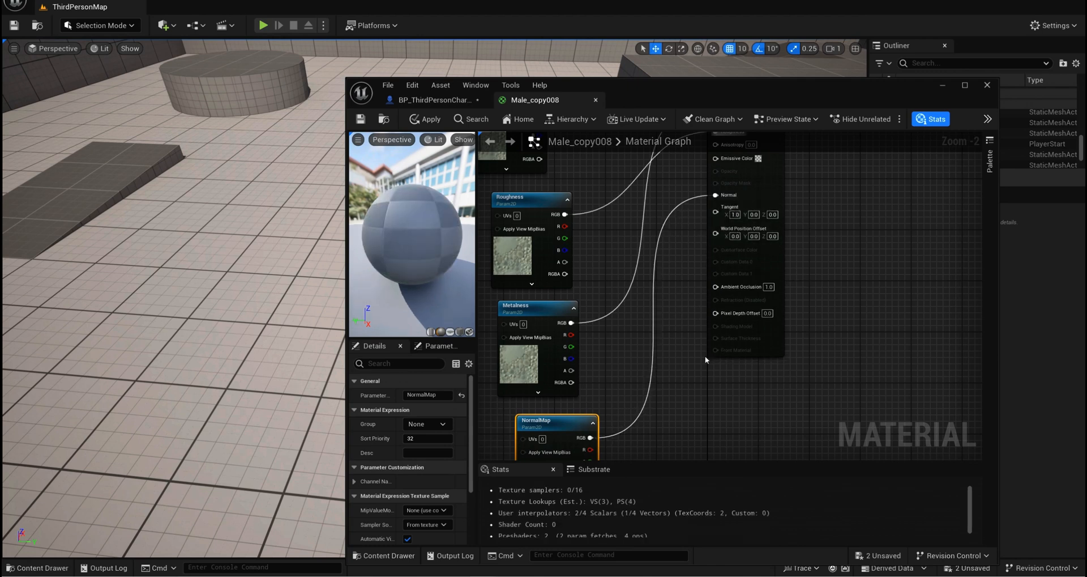
right_click_drag(767, 399, 879, 379)
right_click_drag(717, 159, 732, 253)
Step: Assign the golem color, rough, metalness and nmap textures to their matching texture parameter nodes
left_click(627, 252)
scroll(444, 451, "down", 4)
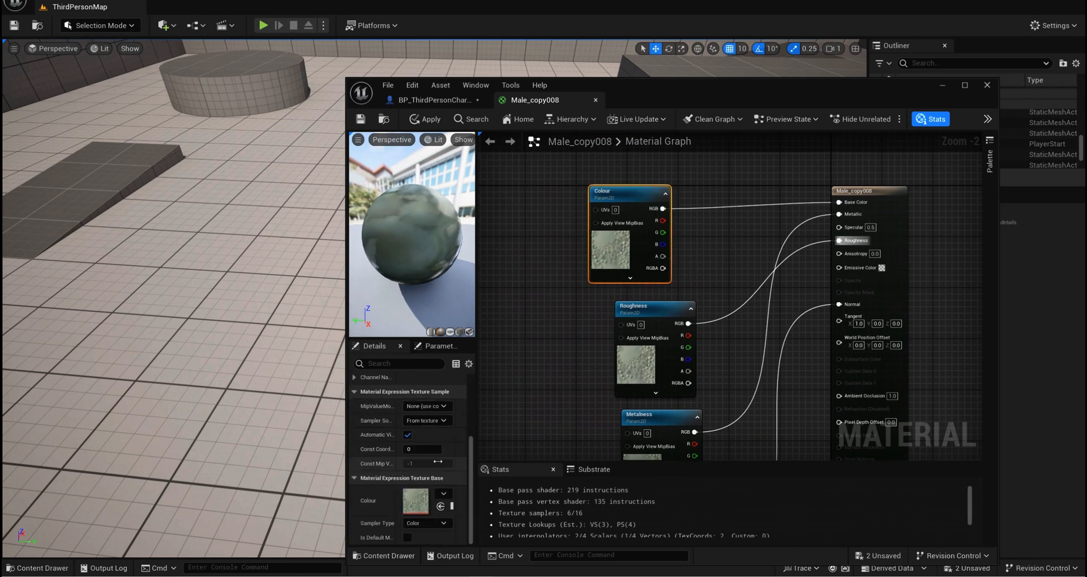
left_click(444, 493)
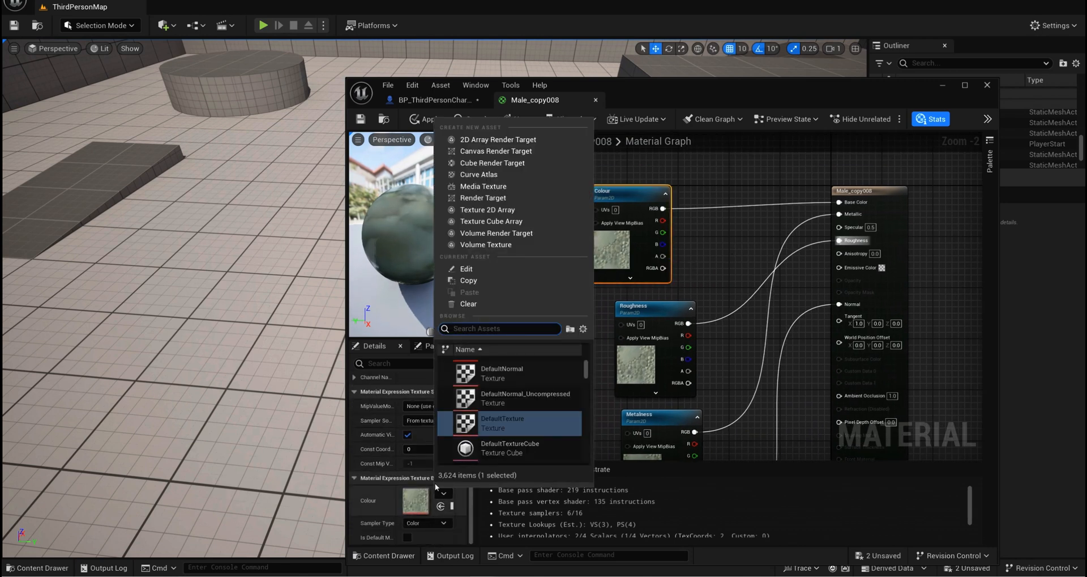
type("golem")
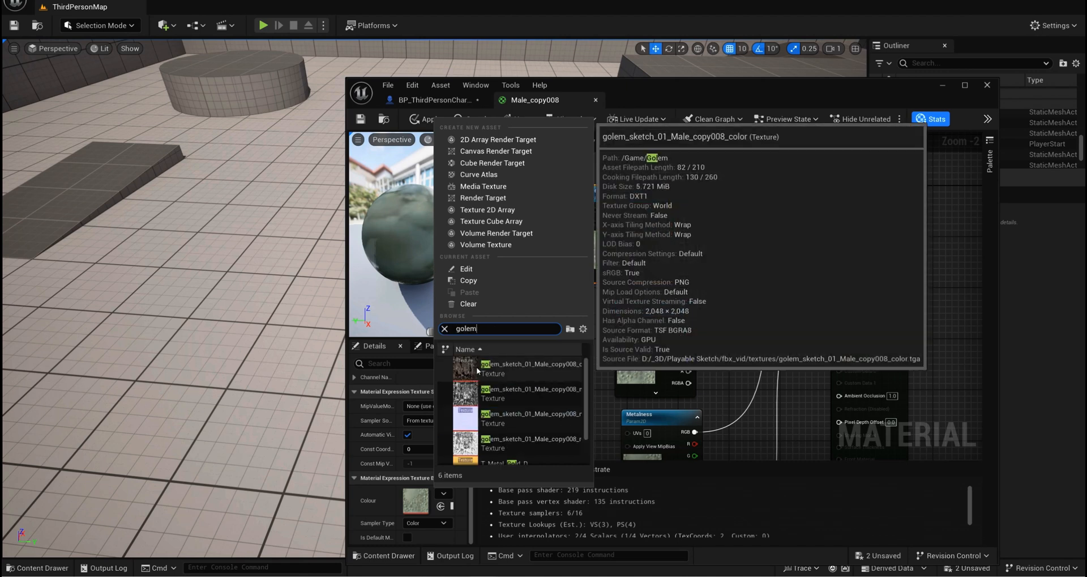
left_click(527, 369)
right_click_drag(695, 215, 689, 349)
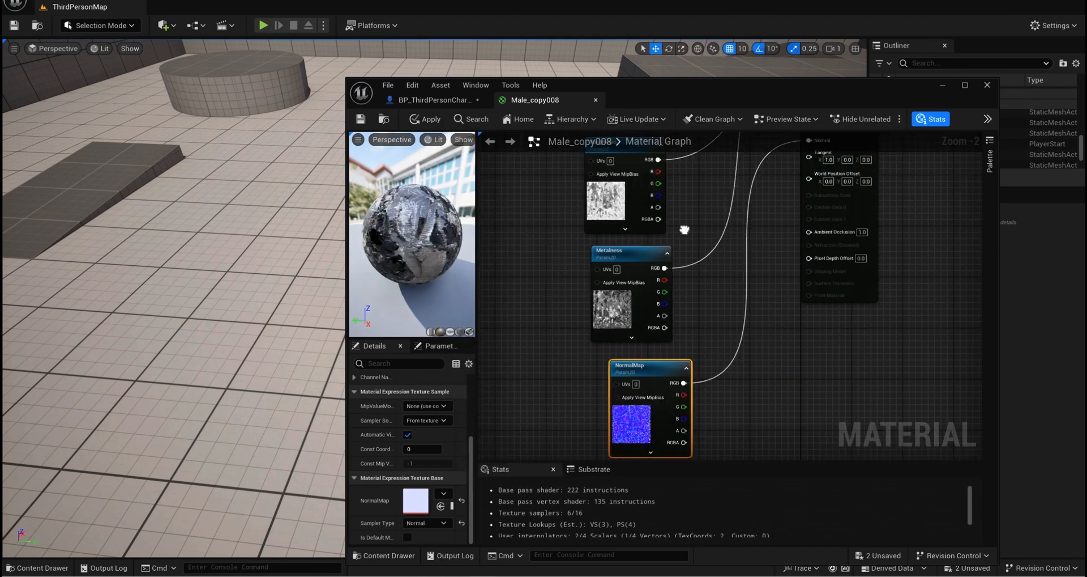
Step: Make room around the Roughness texture node and add a Multiply node and a ScalarParameter node beside it
left_click_drag(627, 383, 584, 422)
left_click_drag(609, 260, 512, 266)
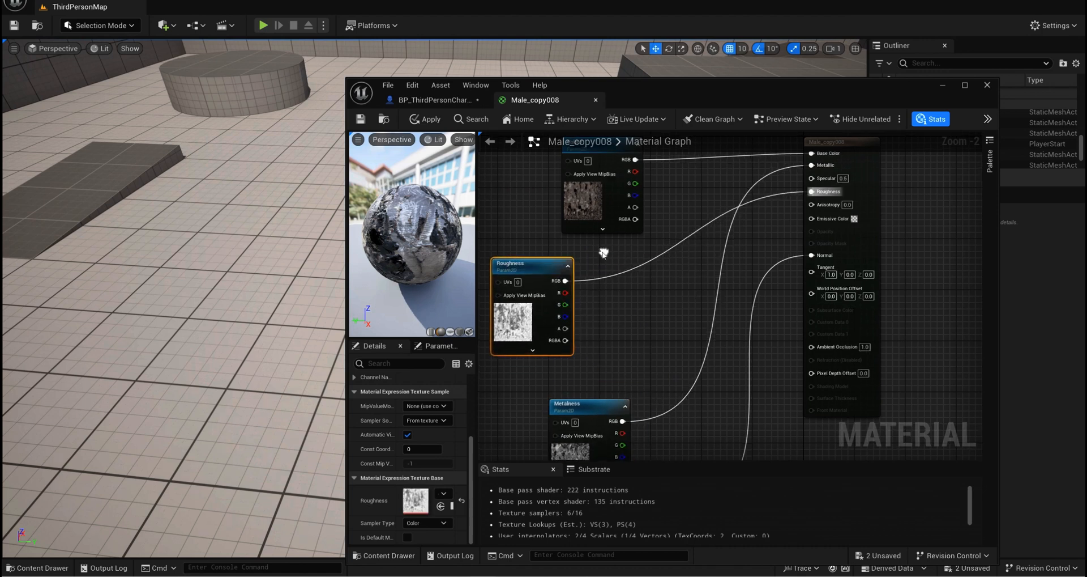
right_click(605, 252)
type("multip")
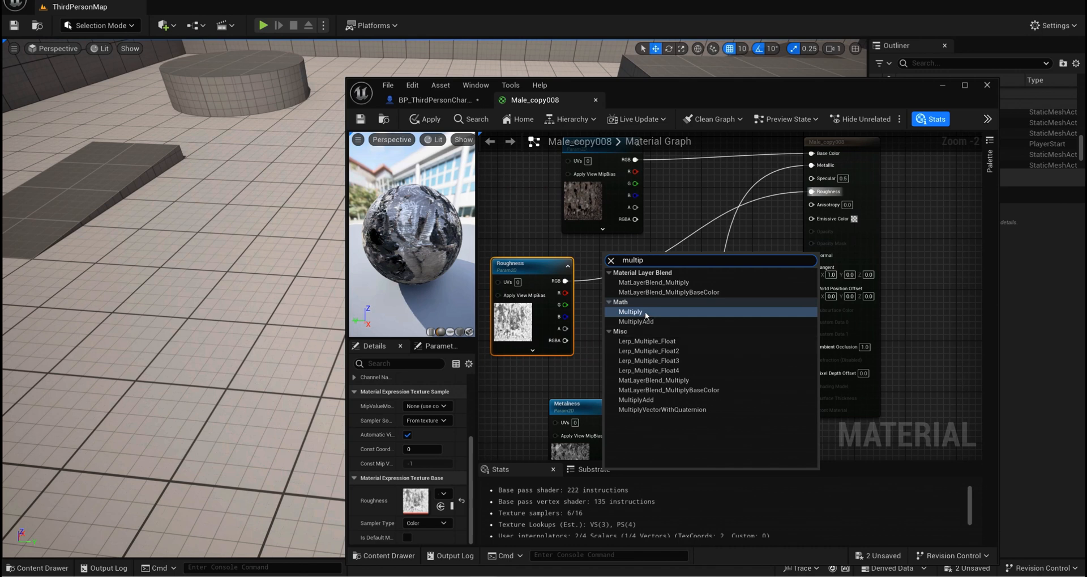
left_click(644, 311)
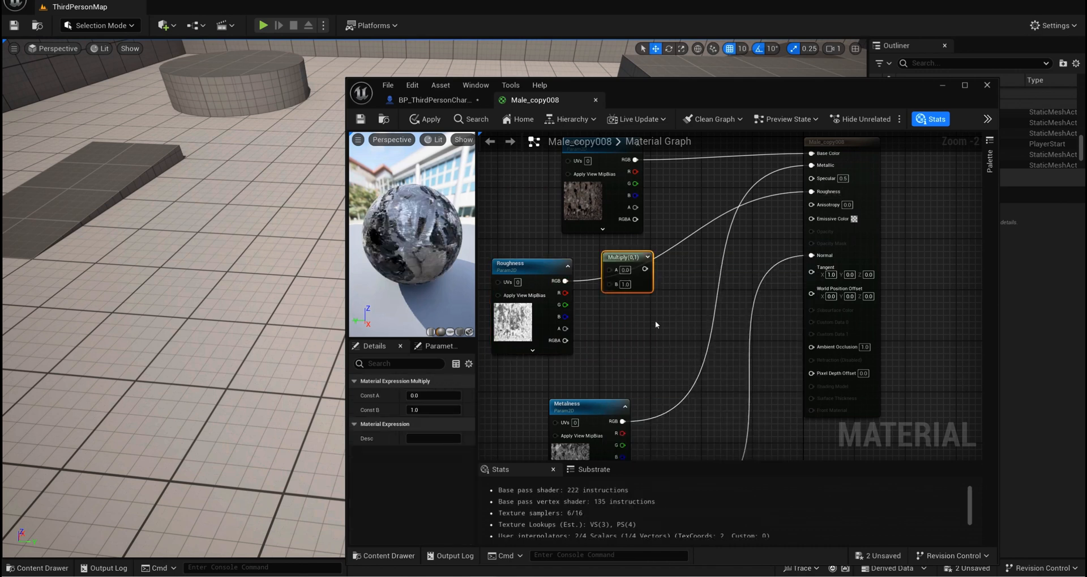
right_click(678, 270)
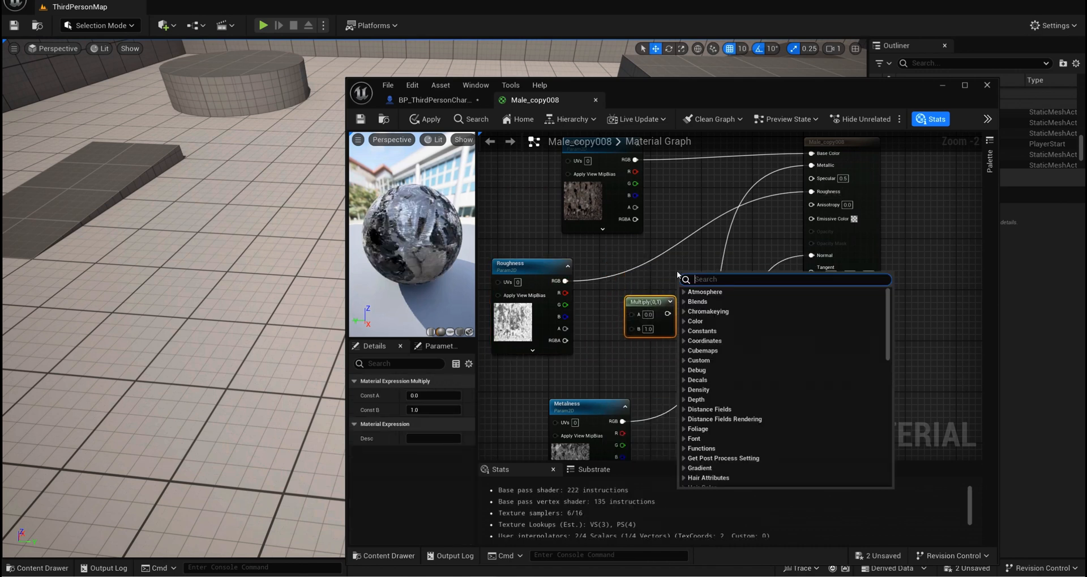
type("scala")
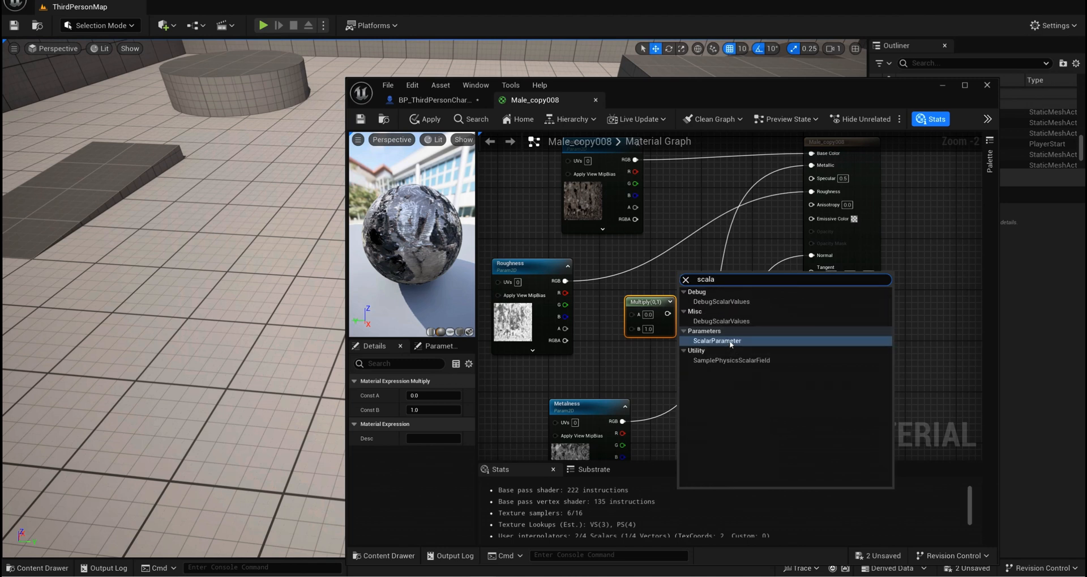
left_click(731, 340)
Step: Wire the Roughness texture and the scalar parameter through the Multiply node into the material's Roughness input
left_click_drag(560, 265, 554, 234)
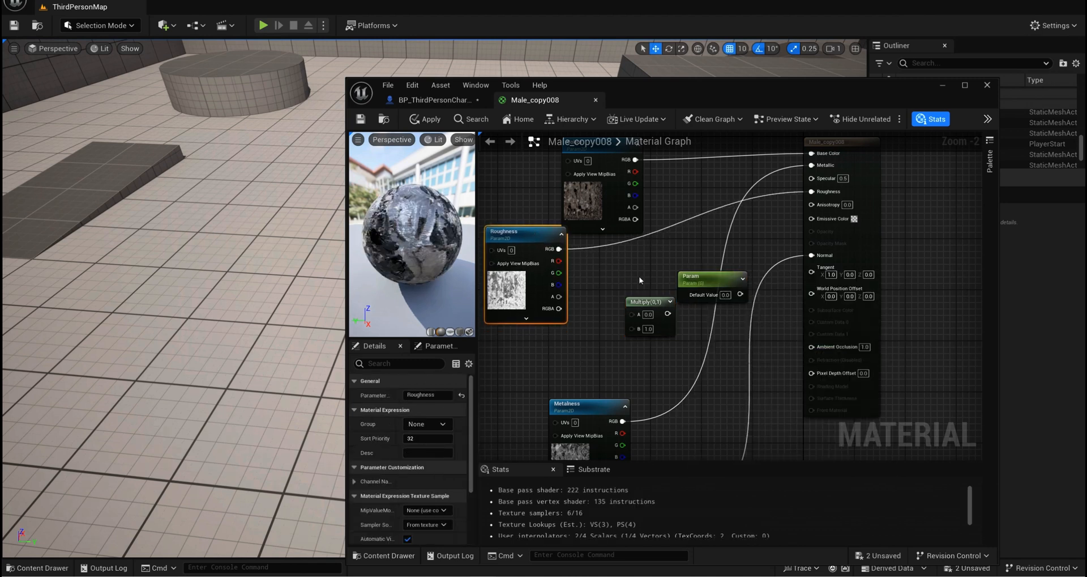
left_click_drag(697, 278, 505, 353)
right_click_drag(555, 273, 531, 288)
left_click_drag(535, 264, 612, 330)
left_click_drag(524, 386, 790, 208)
right_click_drag(640, 280, 742, 260)
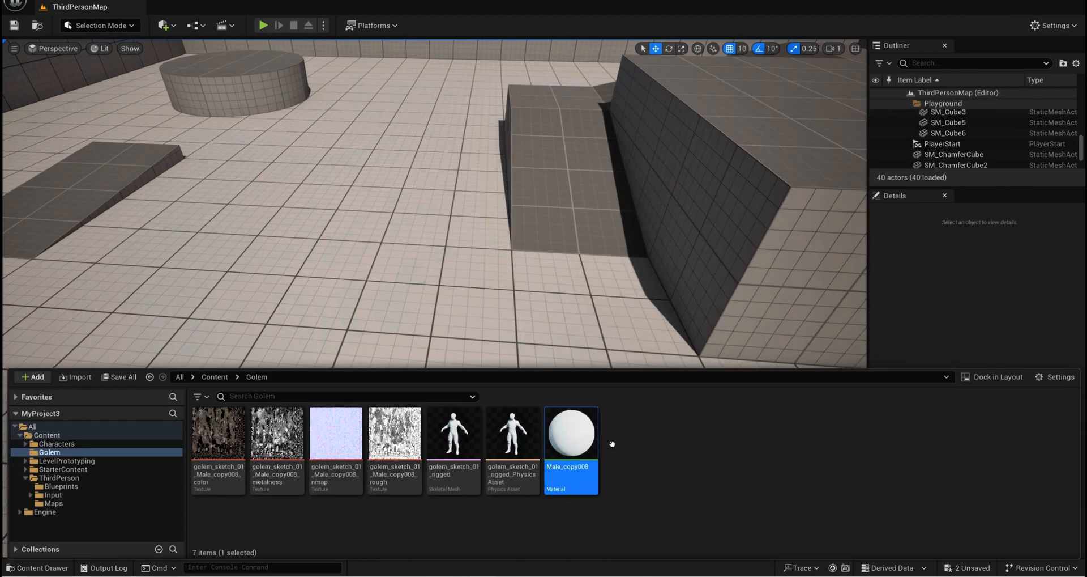
Step: Create a material instance from Male_copy008 in the Golem folder, keep its default name and save it
right_click(579, 439)
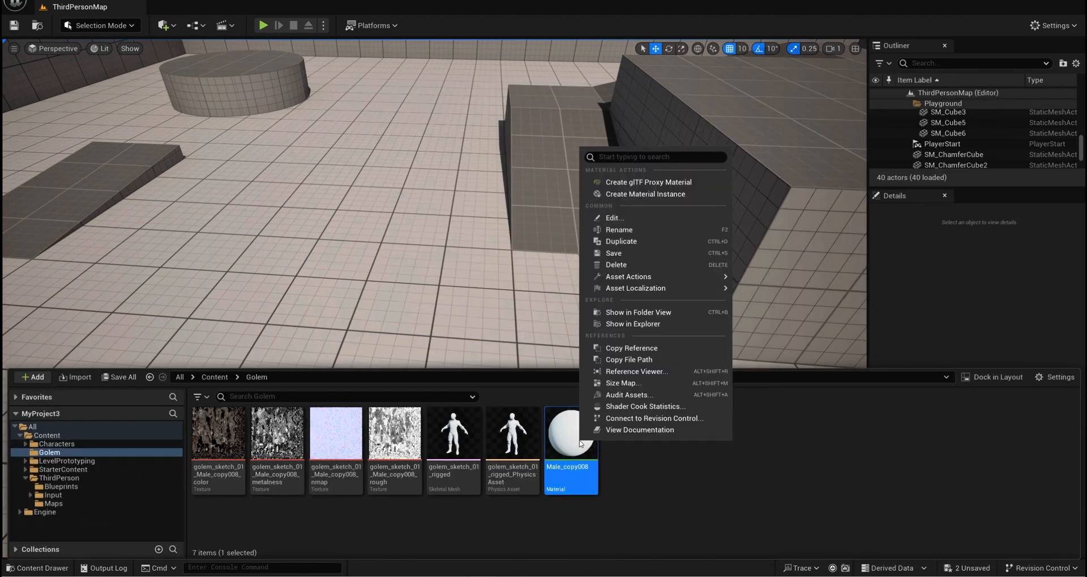
left_click(655, 194)
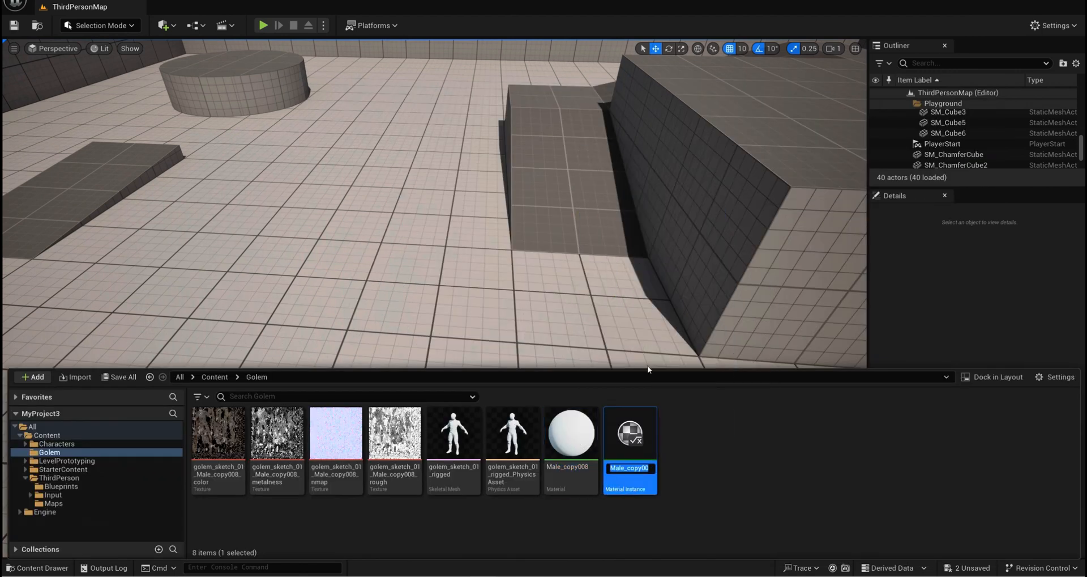
key("Return")
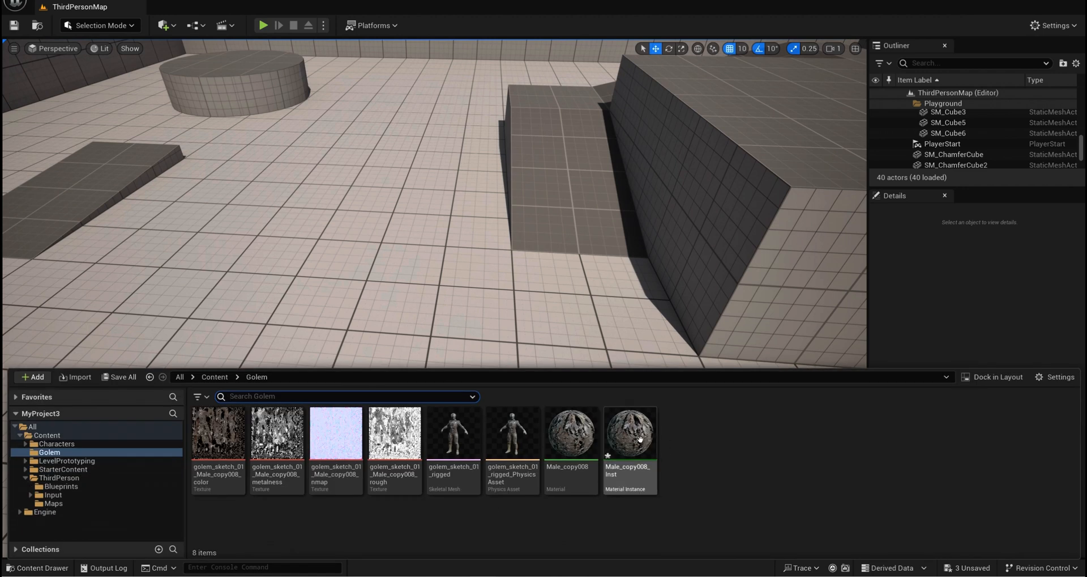
left_click(638, 442)
key("ctrl+s")
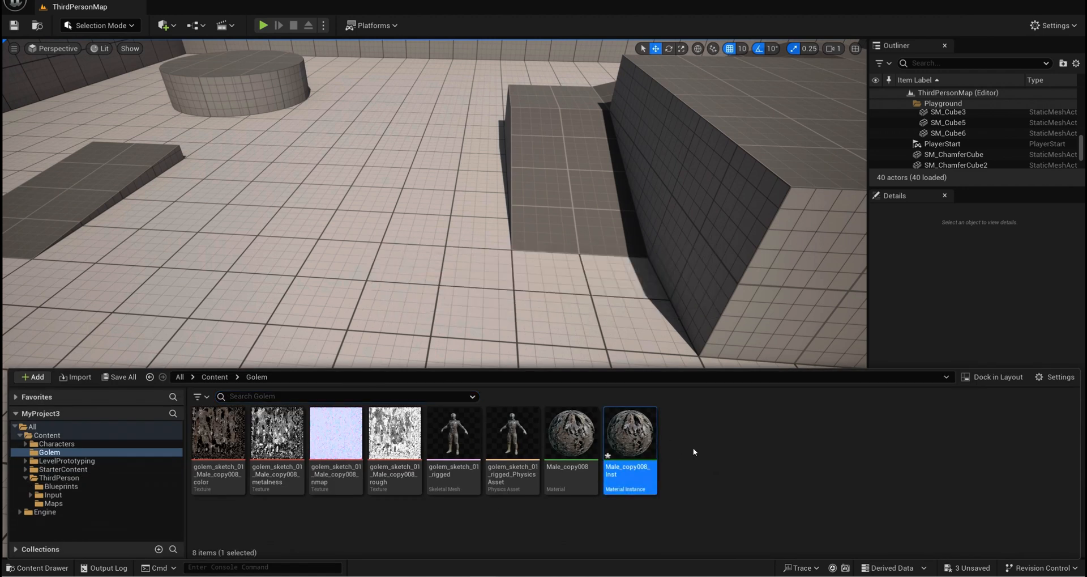
Step: Assign MI_Golem to the Element 0 material slot of the golem_sketch_01_rigged skeletal mesh, then save and close it
left_click(467, 440)
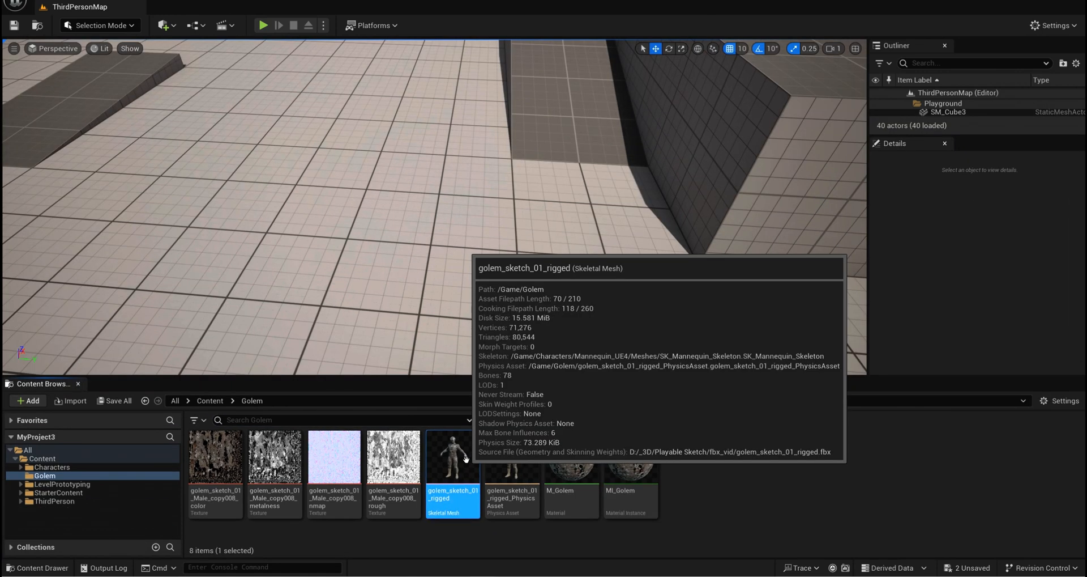
double_click(466, 458)
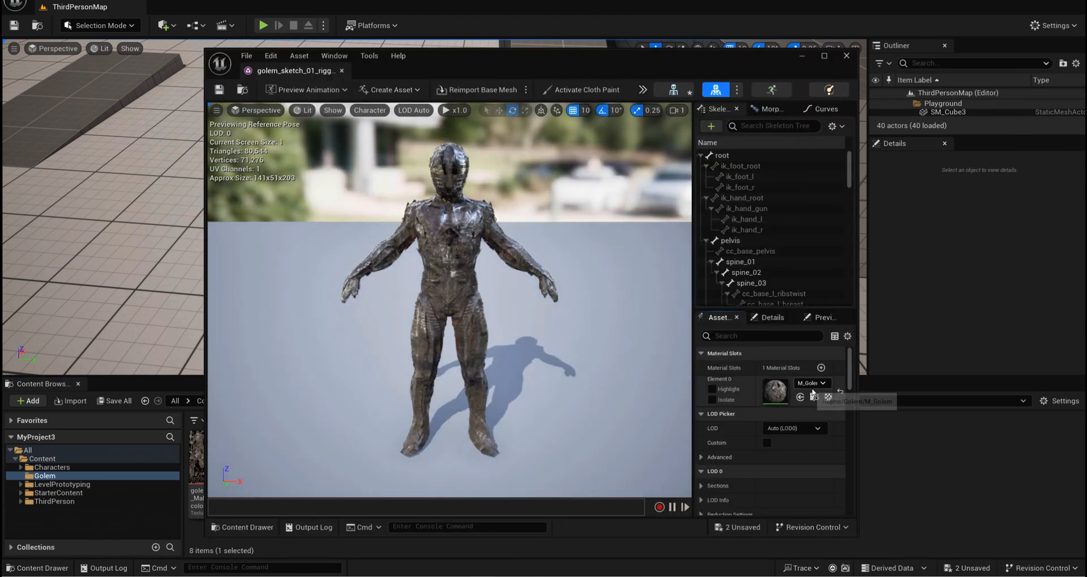
left_click(812, 384)
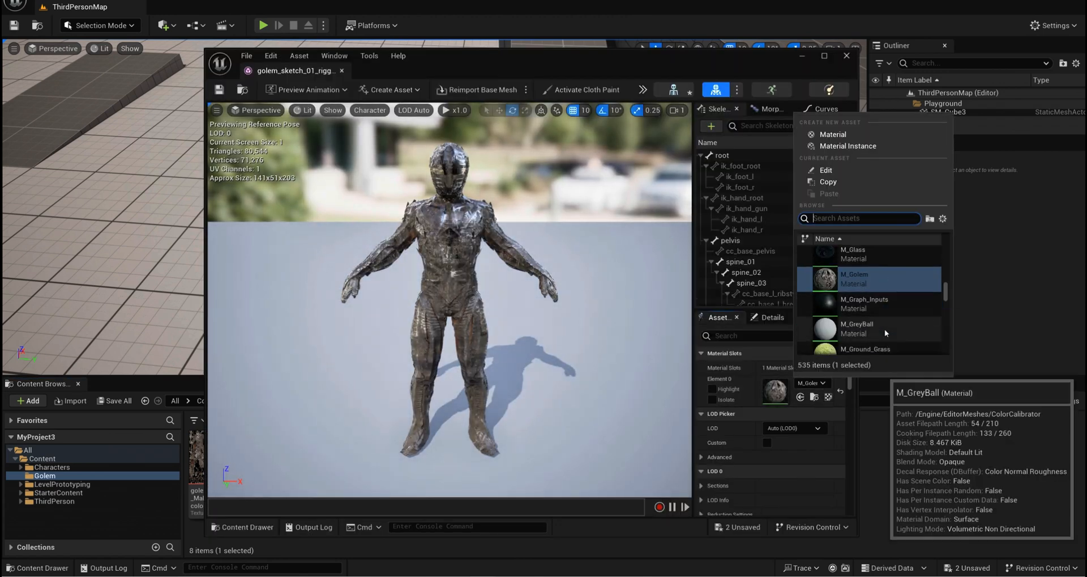
scroll(885, 330, "up", 1)
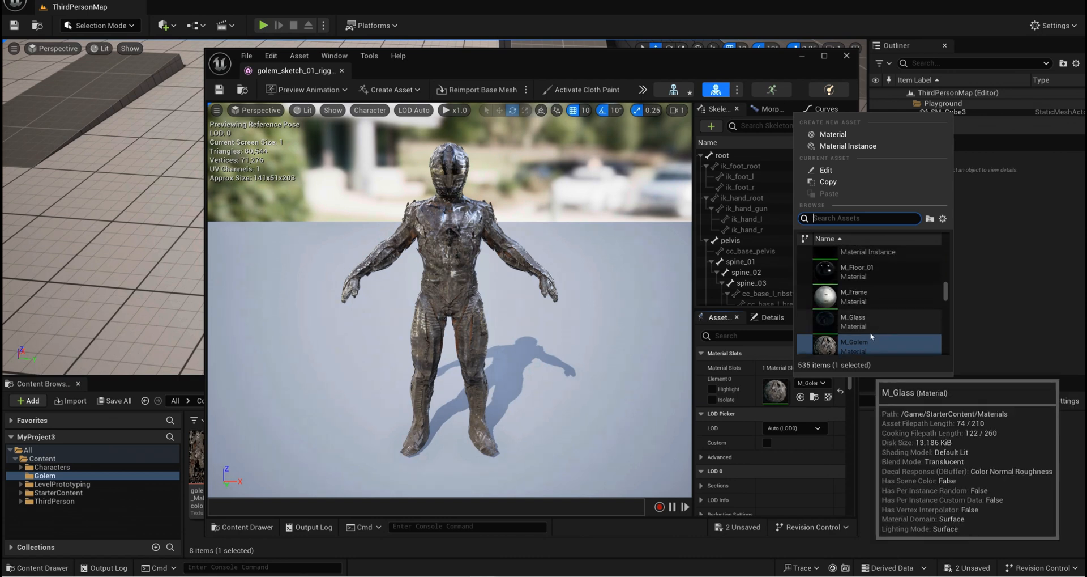
scroll(870, 332, "down", 5)
type("mi")
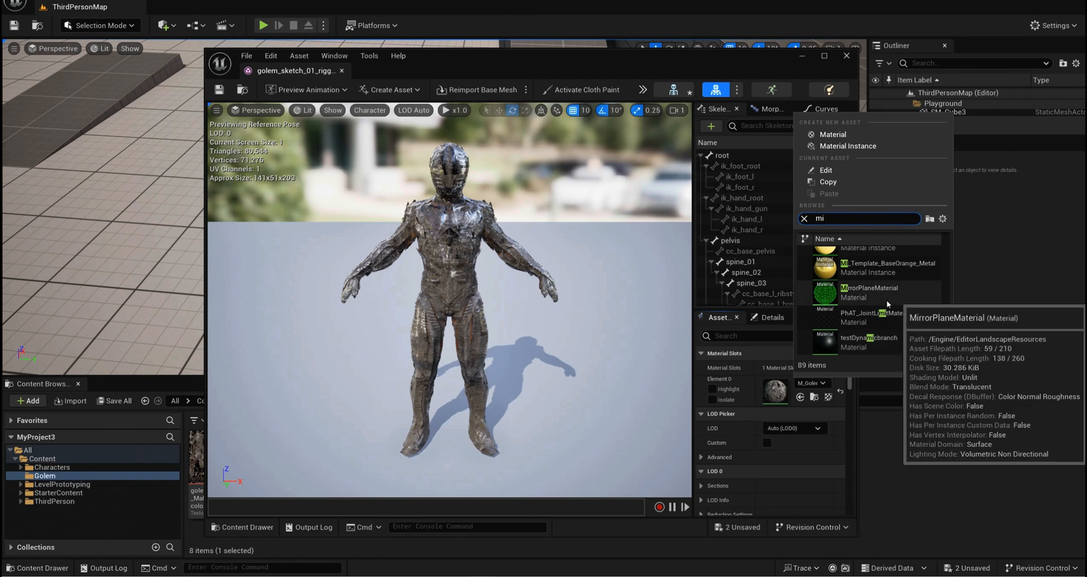
type("_go")
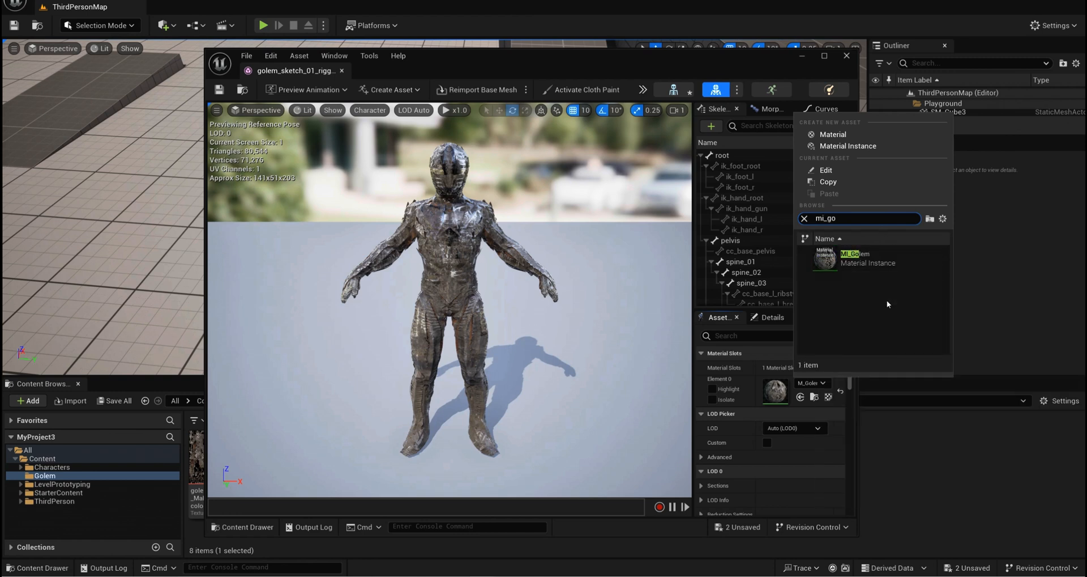
left_click(875, 262)
left_click_drag(847, 78, 892, 128)
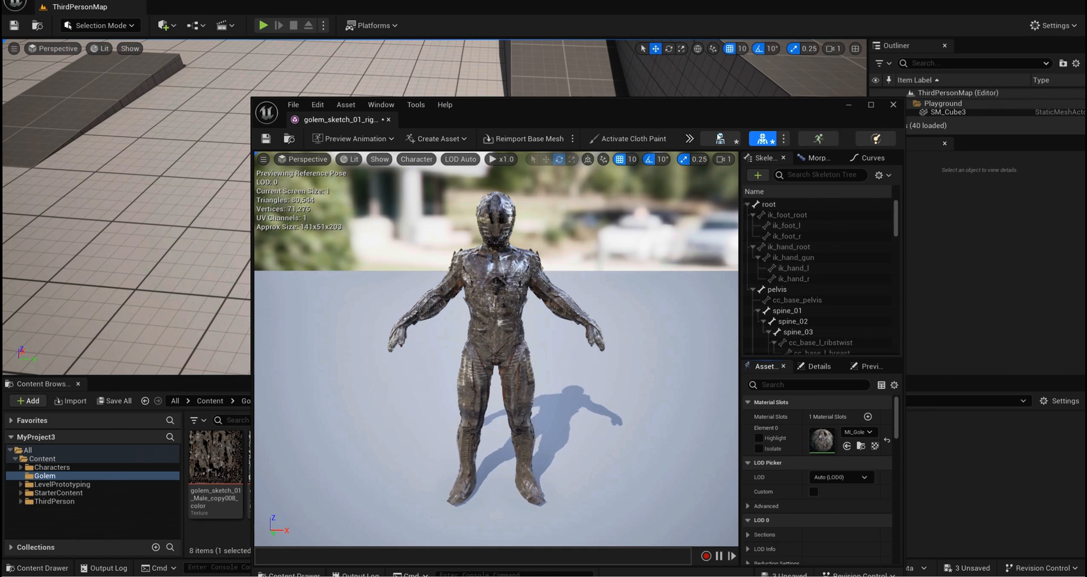
key("ctrl+s")
left_click(894, 104)
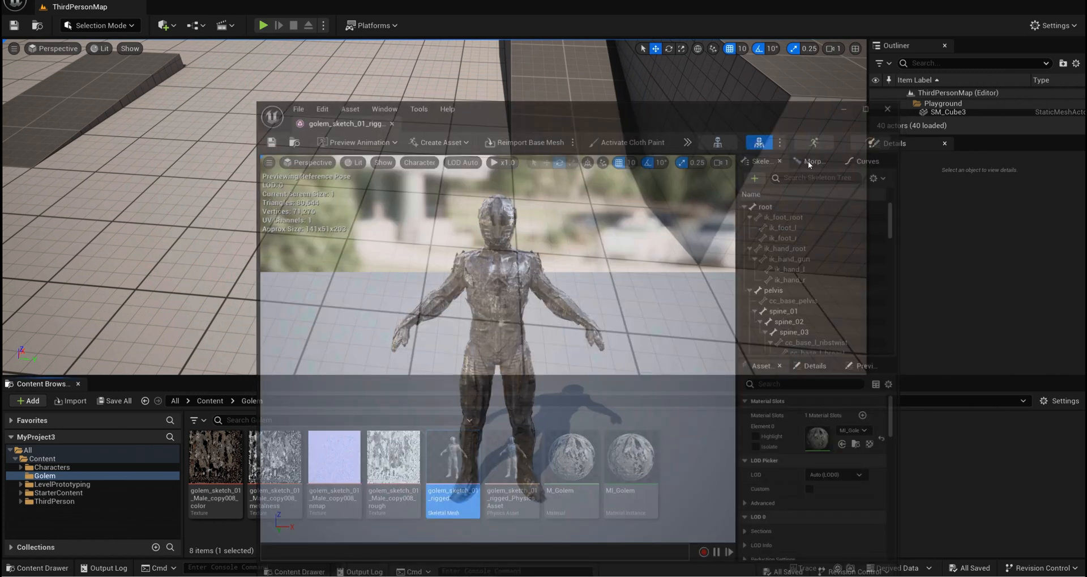
Step: Place the golem skeletal mesh in the level and open the MI_Golem material instance beside it
left_click_drag(430, 293, 422, 238)
left_click(755, 475)
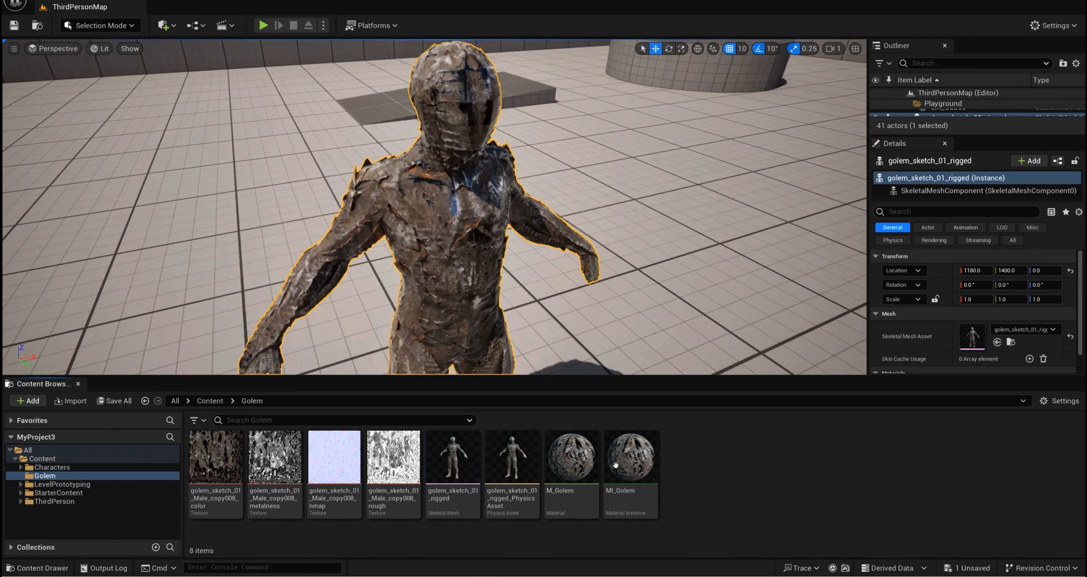
double_click(616, 464)
left_click_drag(586, 97, 784, 13)
left_click_drag(449, 193, 693, 193)
left_click_drag(881, 27, 696, 69)
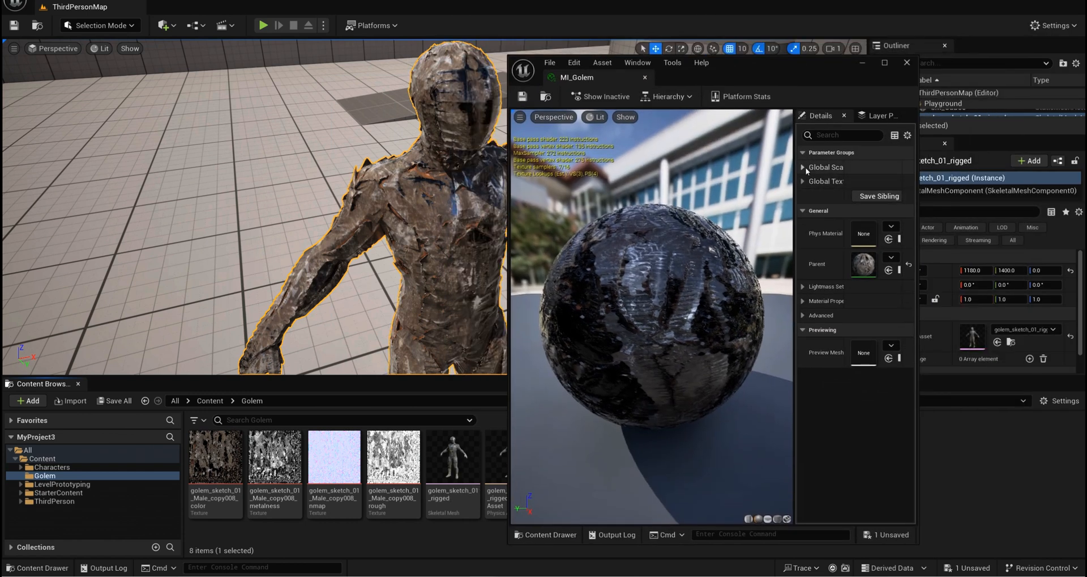
Step: Override MI_Golem's scalar roughness parameter, raise it to about 14.95 and check the golem in the level from another angle
left_click(805, 167)
left_click(821, 181)
left_click_drag(853, 183, 900, 183)
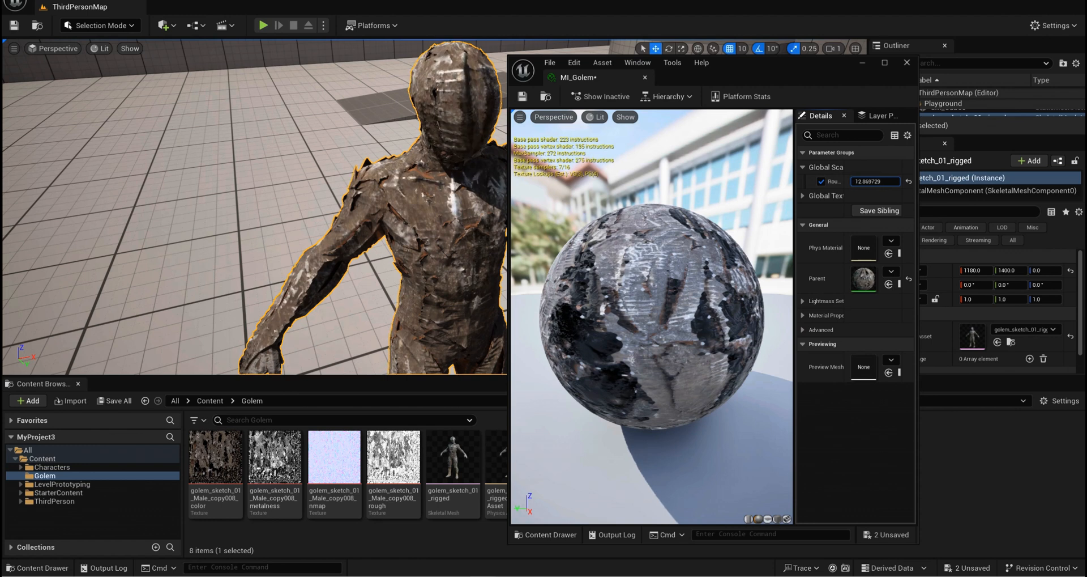
right_click_drag(255, 207, 284, 223)
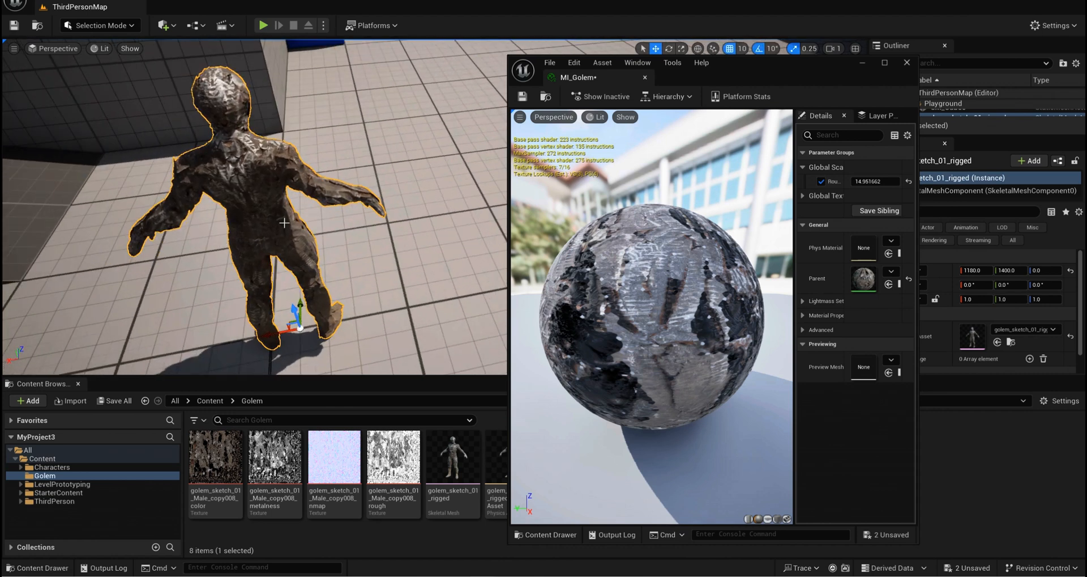
Step: Close the MI_Golem material instance, save all modified assets and view the golem in the level from behind
left_click(907, 62)
key("ctrl+shift+s")
right_click_drag(499, 302, 548, 257)
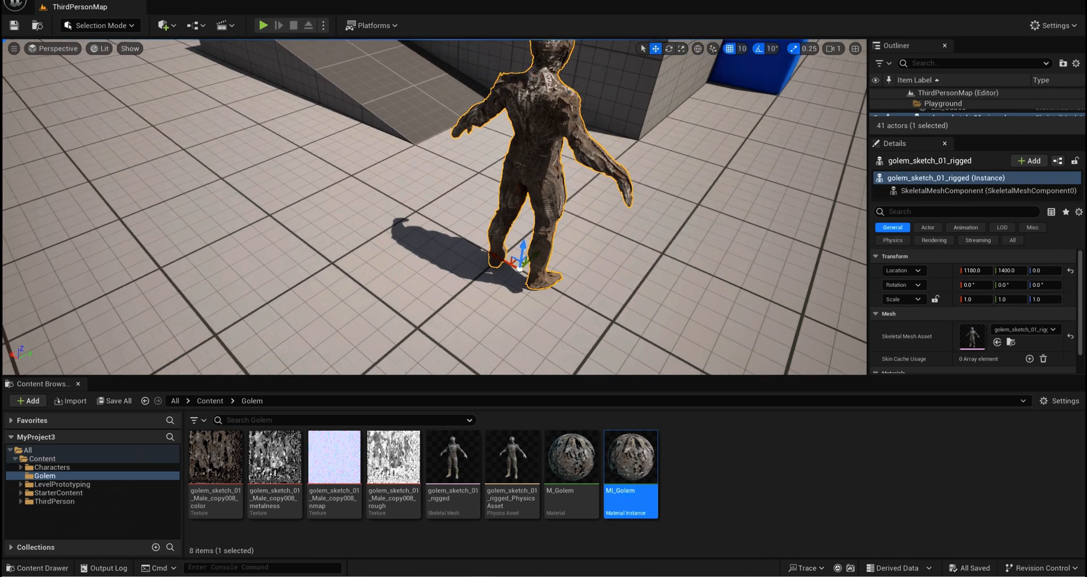
Step: Deselect everything and play-test the level, running the golem character around the map
left_click(399, 285)
key("Escape")
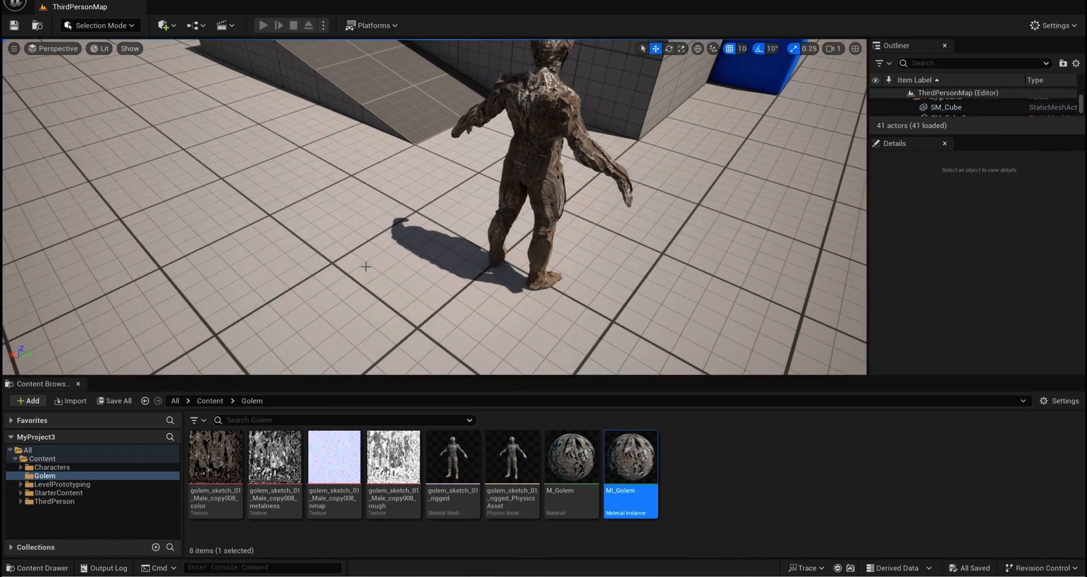
key("alt+p")
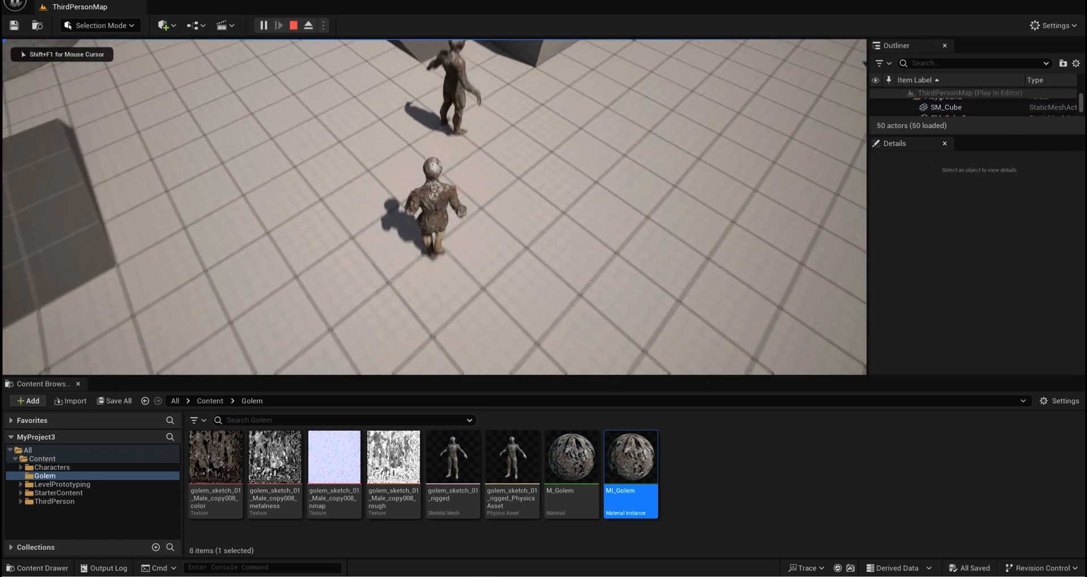
key("w")
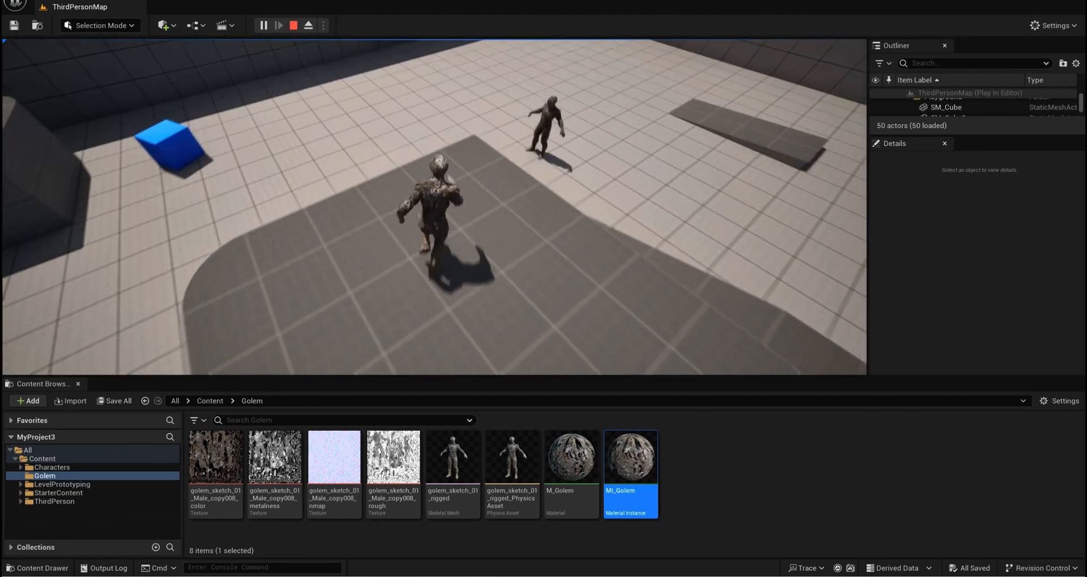
key("w")
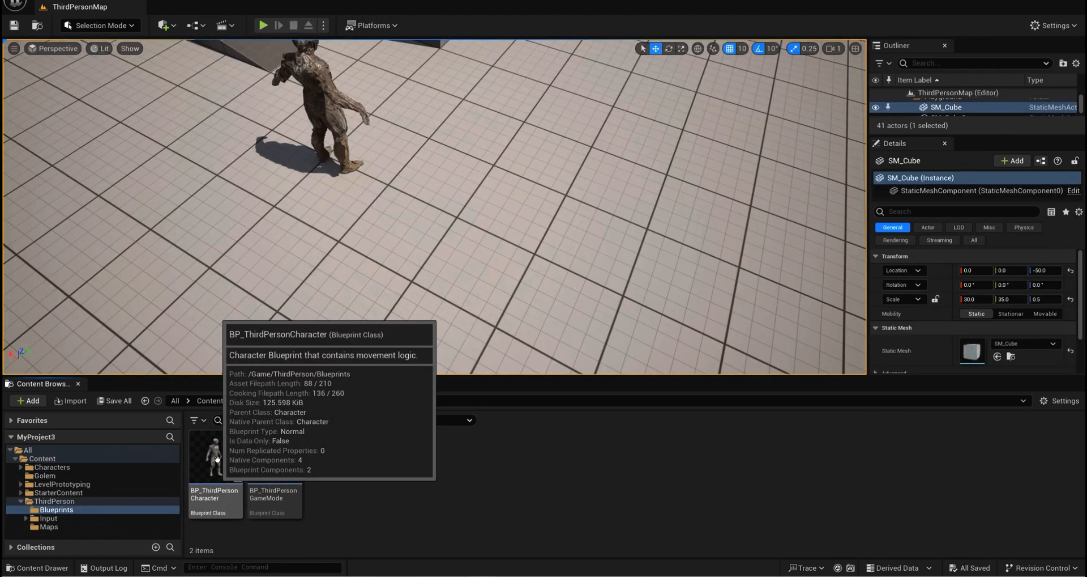
Step: In BP_ThirdPersonCharacter, move FollowCamera to about X 190, Y 0, Z 90, pitch it to -10° and save the blueprint
double_click(215, 458)
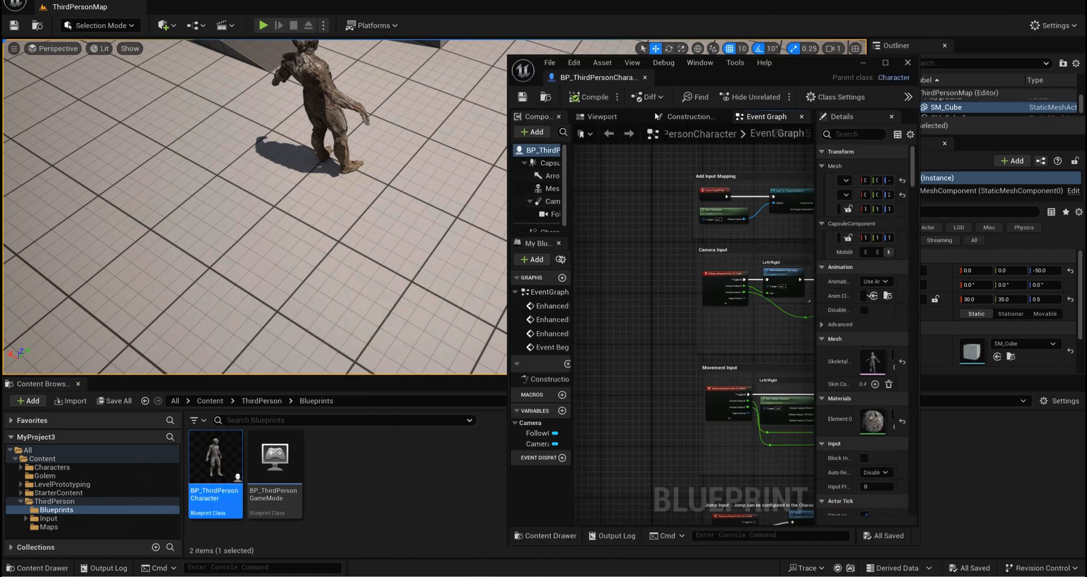
left_click(602, 116)
left_click(551, 214)
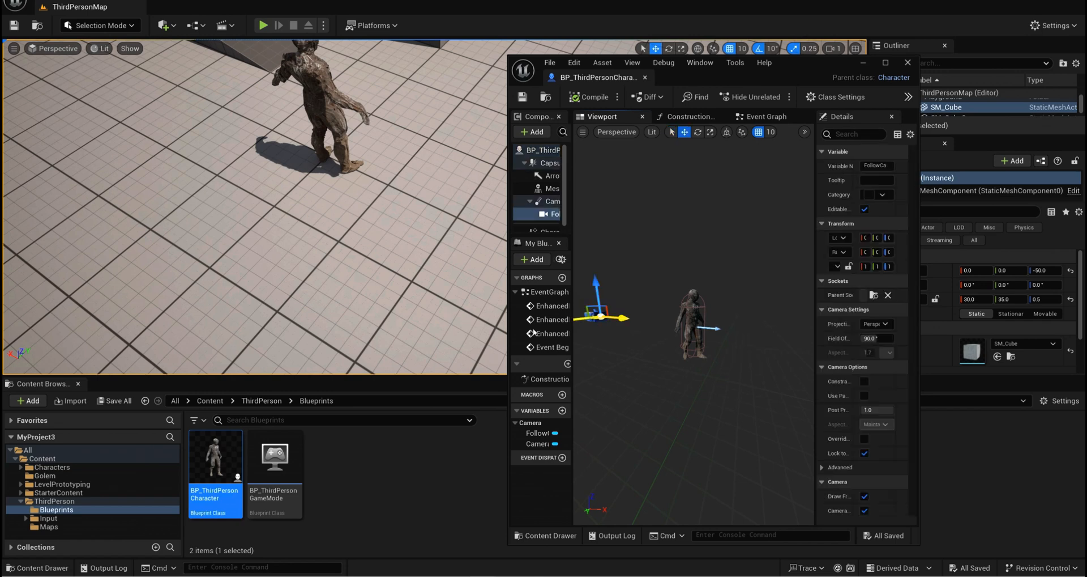
left_click_drag(508, 261, 343, 262)
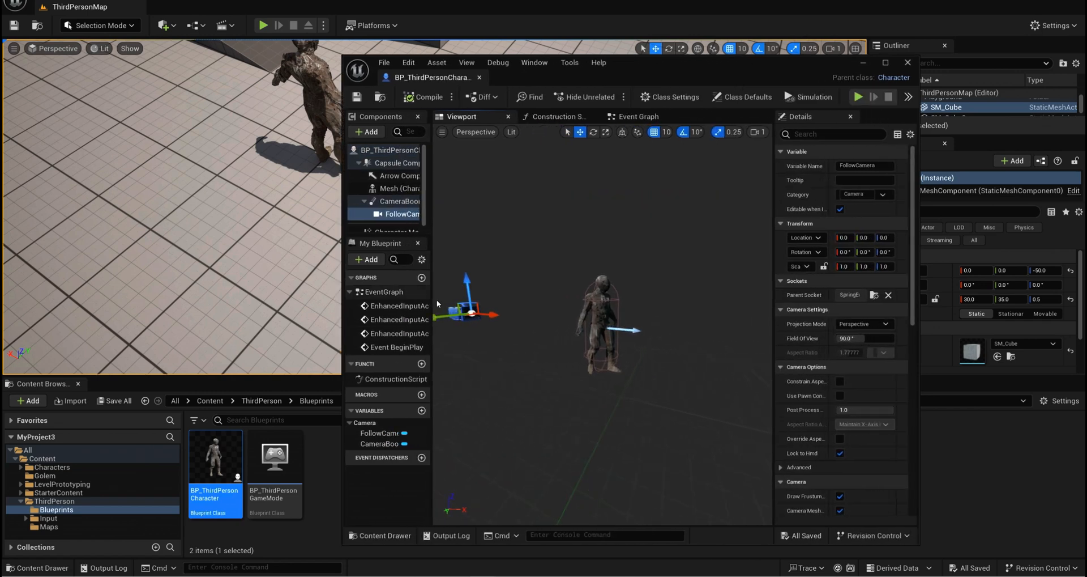
left_click_drag(518, 284, 529, 243)
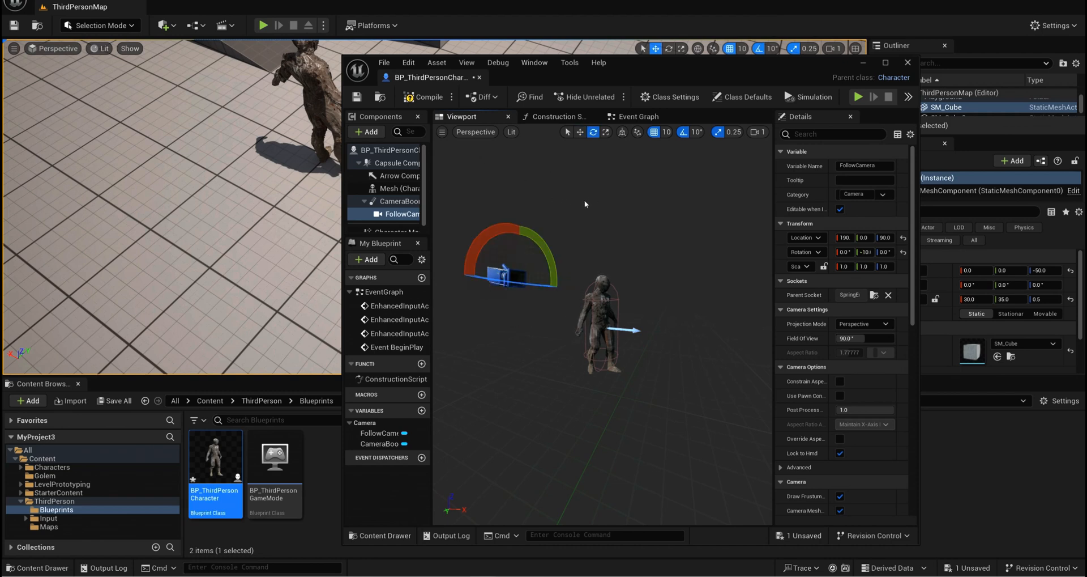
key("ctrl+s")
left_click(864, 63)
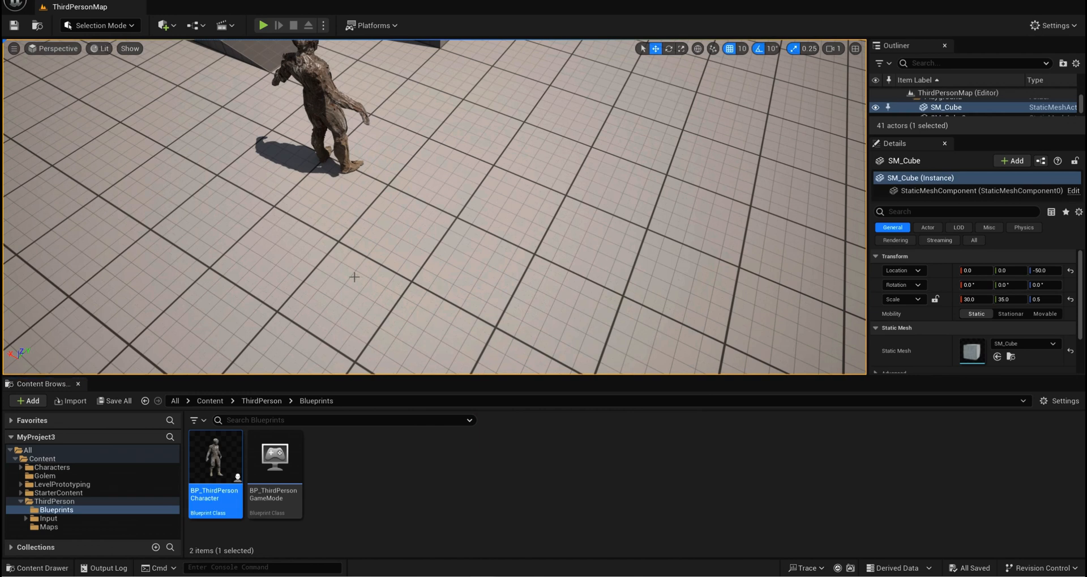
Step: Play-test the level by running and jumping with the golem, and inspect the placed golem mesh from several sides
key("Escape")
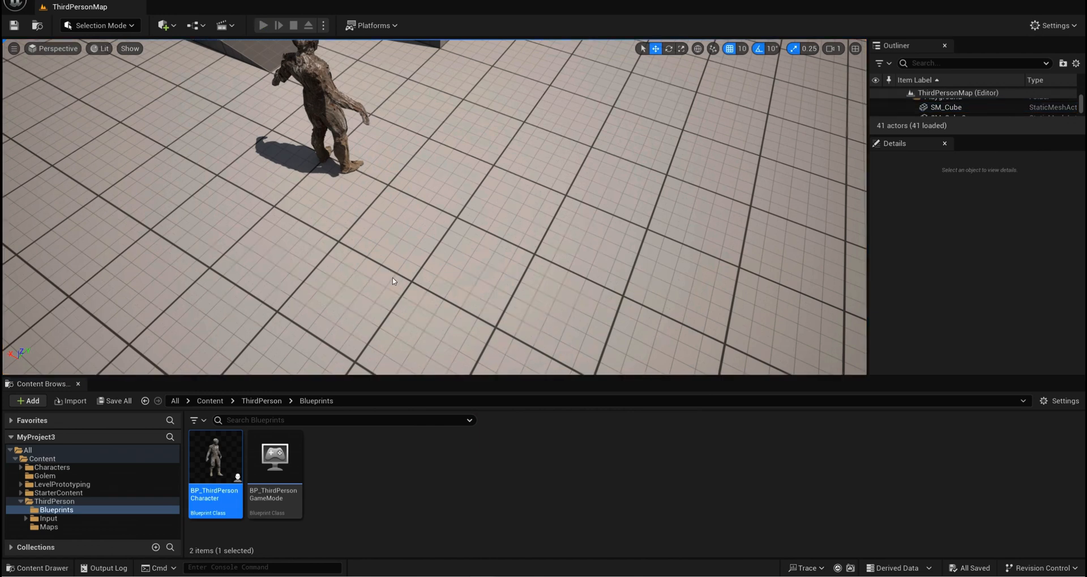
key("alt+p")
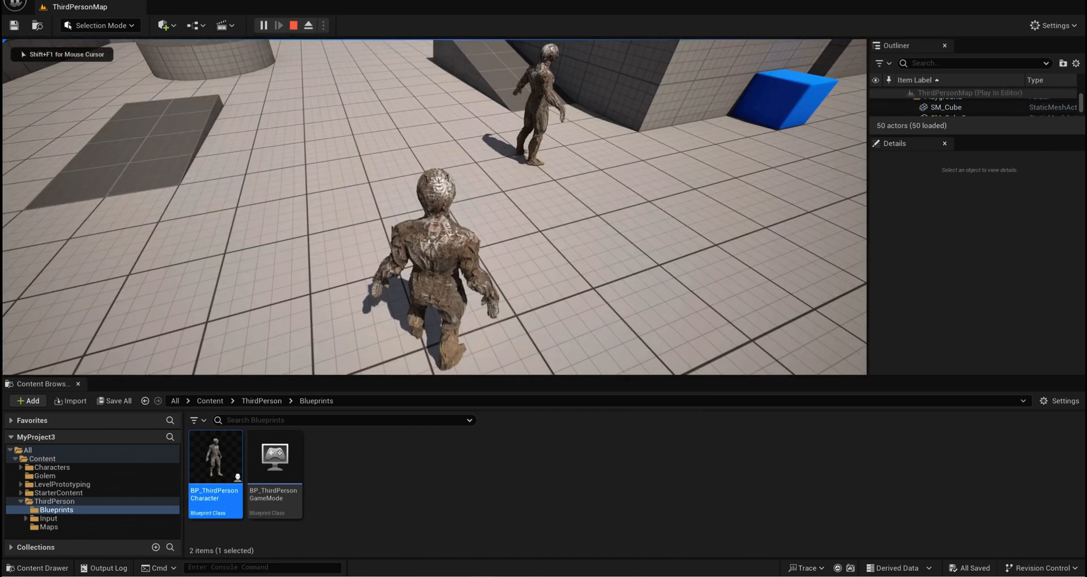
key("w")
key("space")
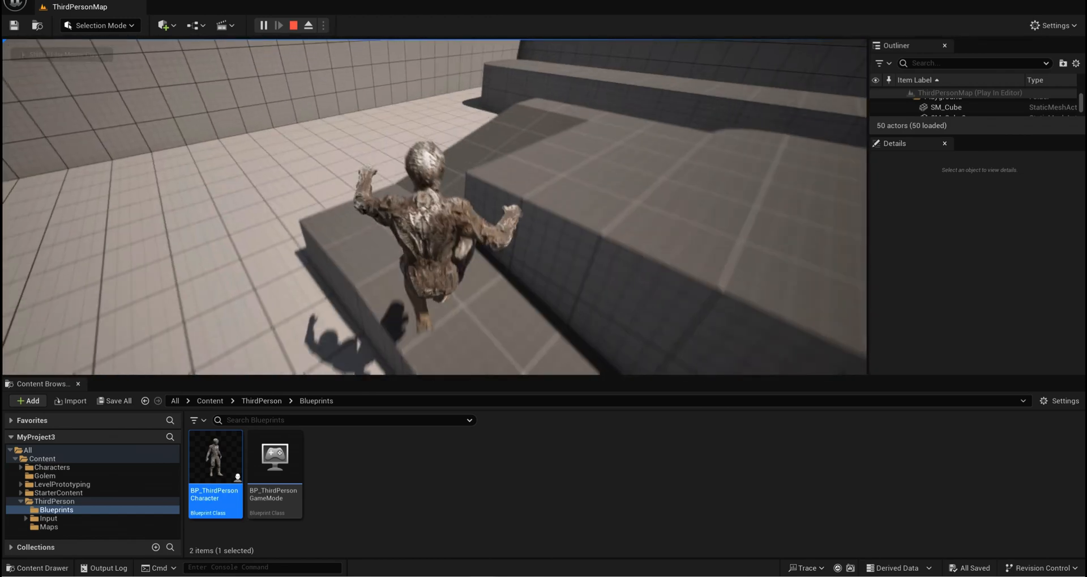
key("w")
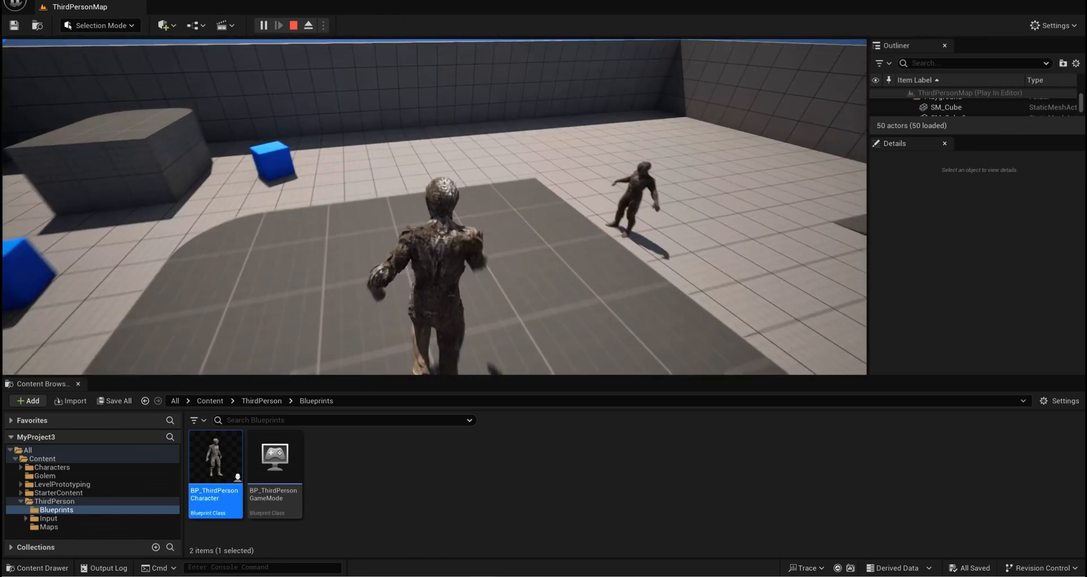
key("w")
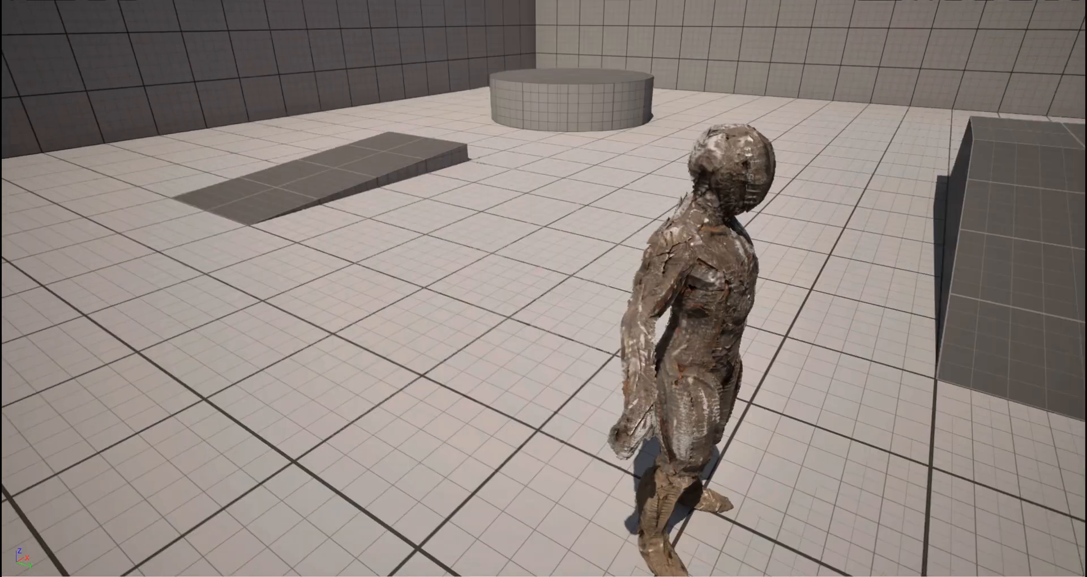
key("w")
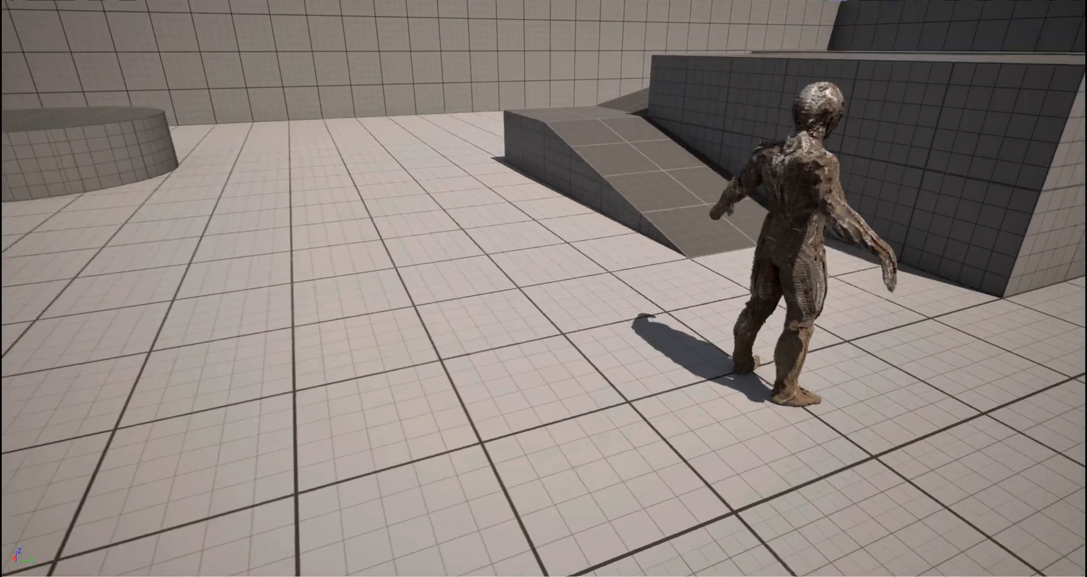
key("d")
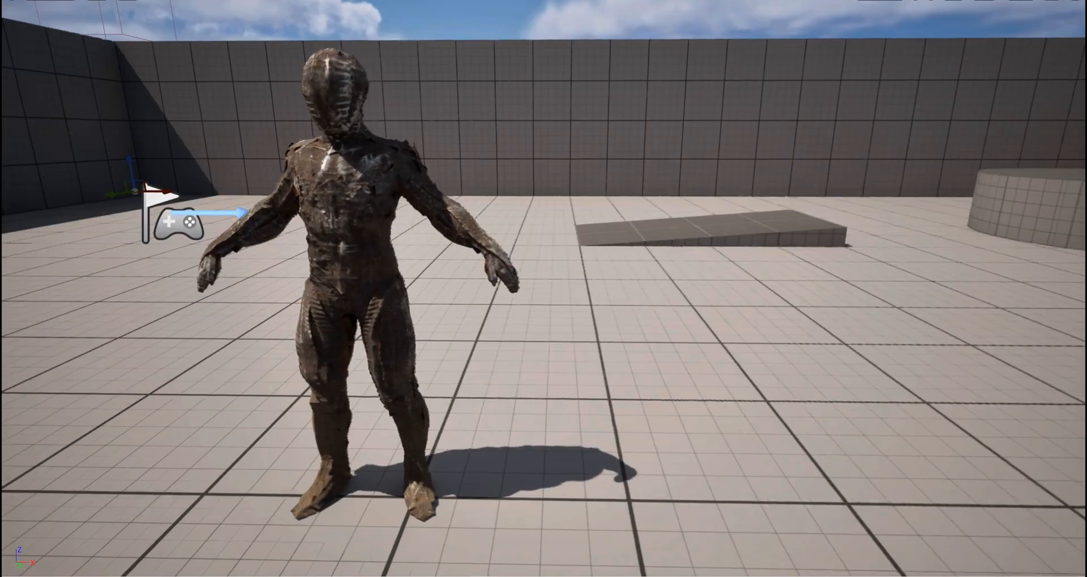